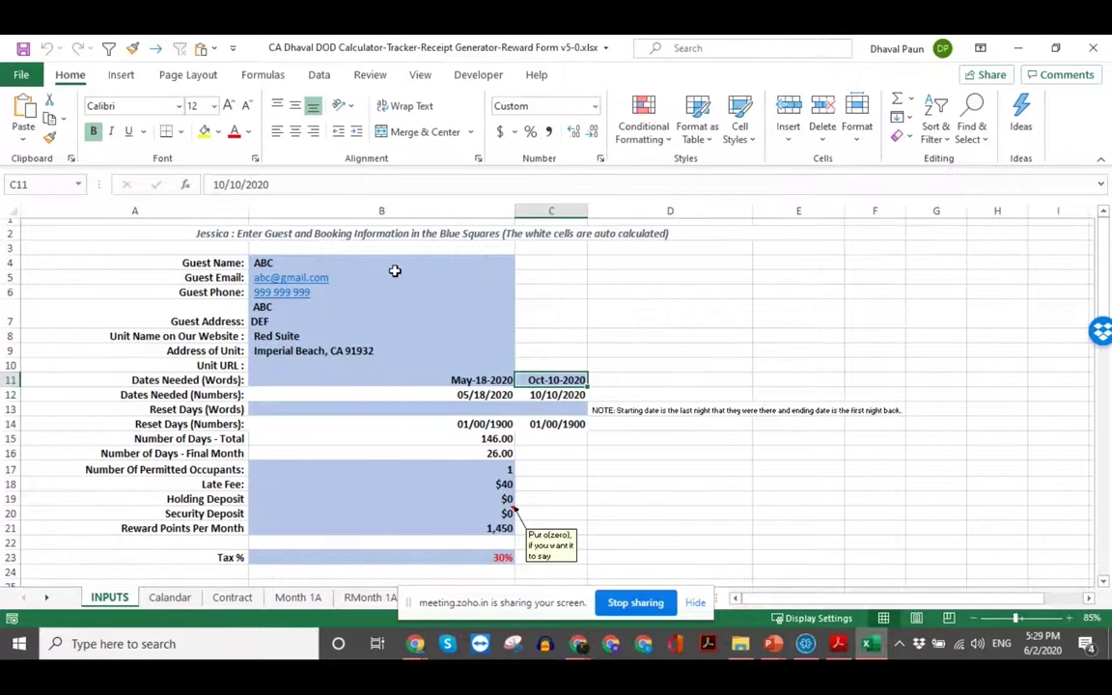
# Step: Review the guest details, unit address and Dates Needed entries on the INPUTS sheet
pyautogui.click(396, 275)
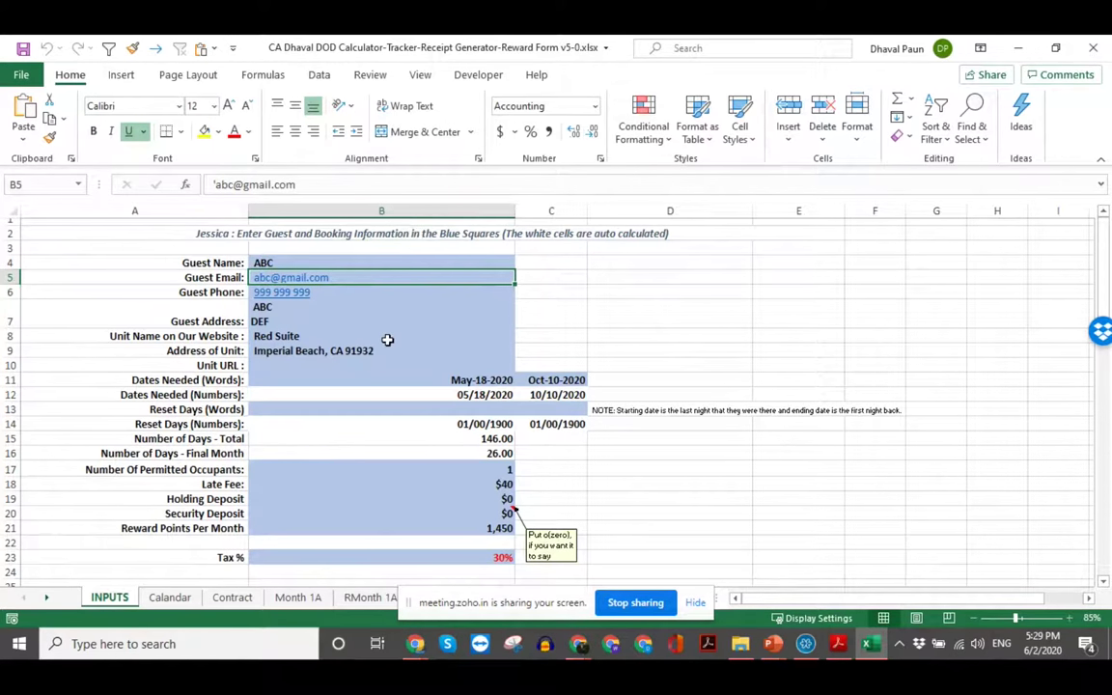
pyautogui.scroll(-1, 412, 324)
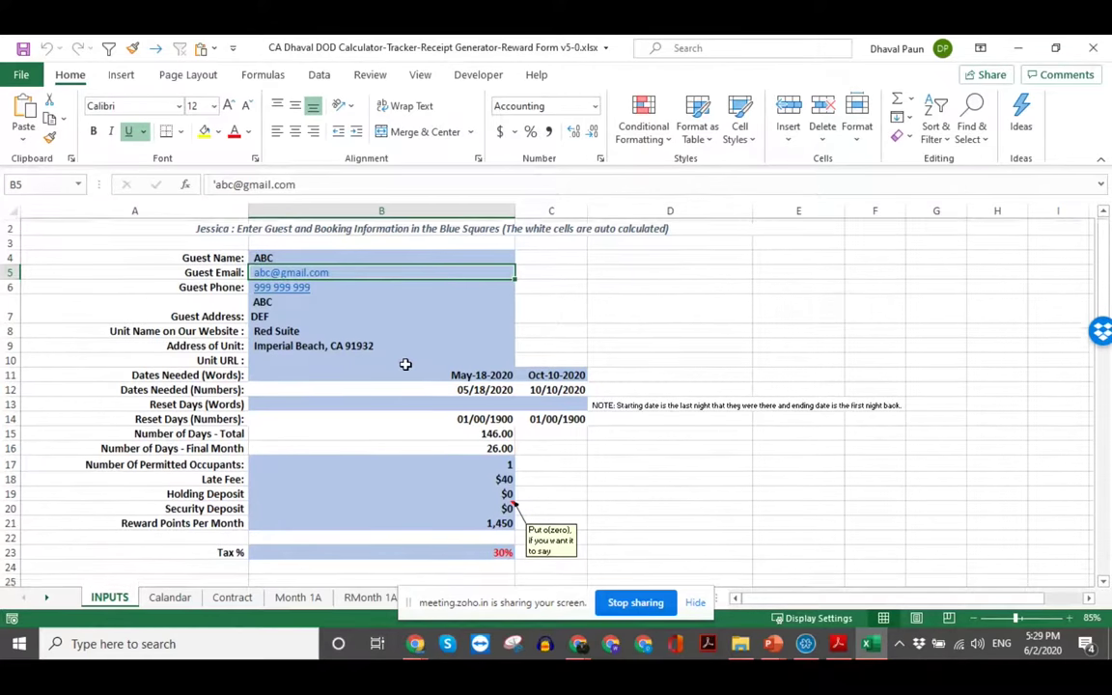
pyautogui.click(487, 343)
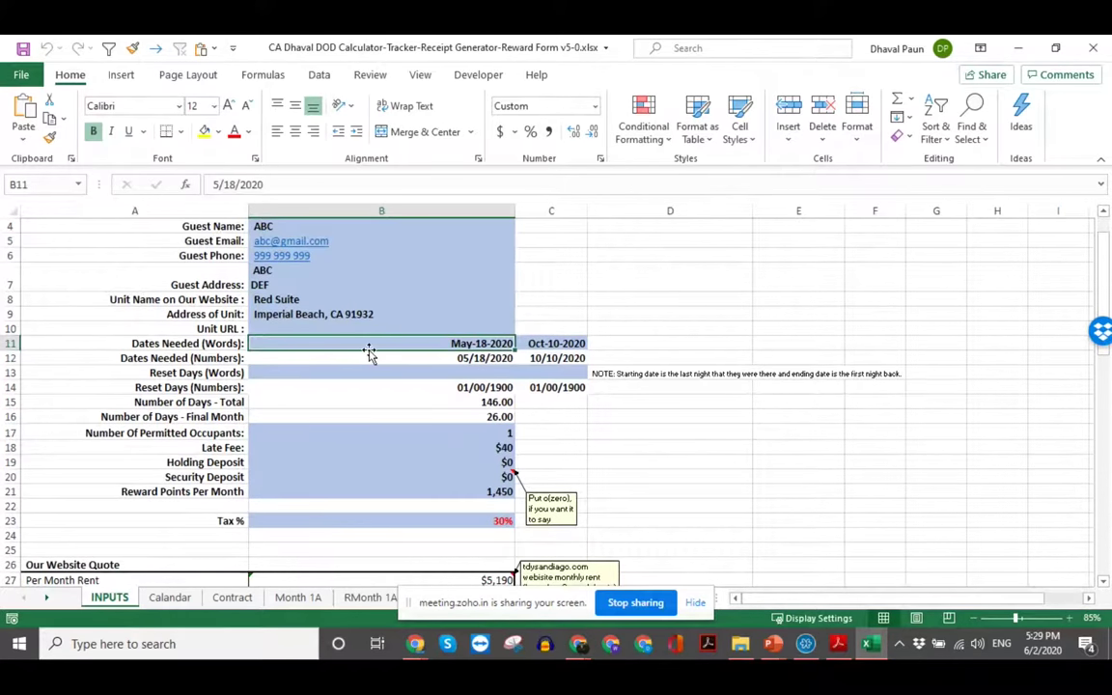
pyautogui.scroll(1, 368, 353)
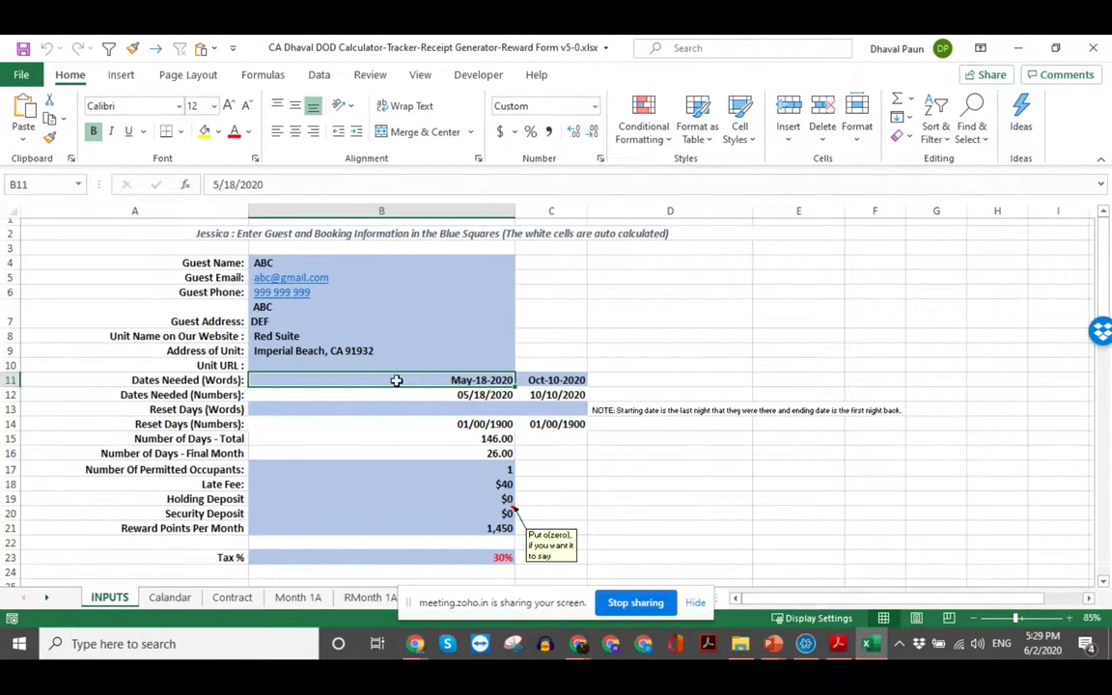
pyautogui.click(169, 382)
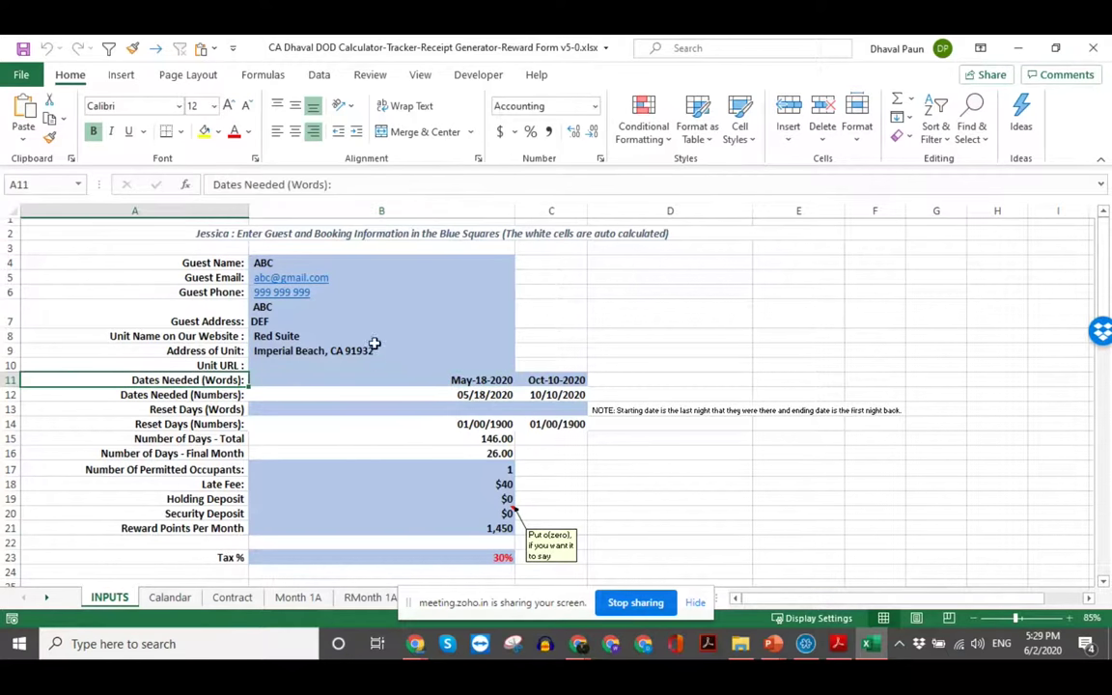
pyautogui.click(360, 266)
pyautogui.click(385, 310)
pyautogui.click(385, 350)
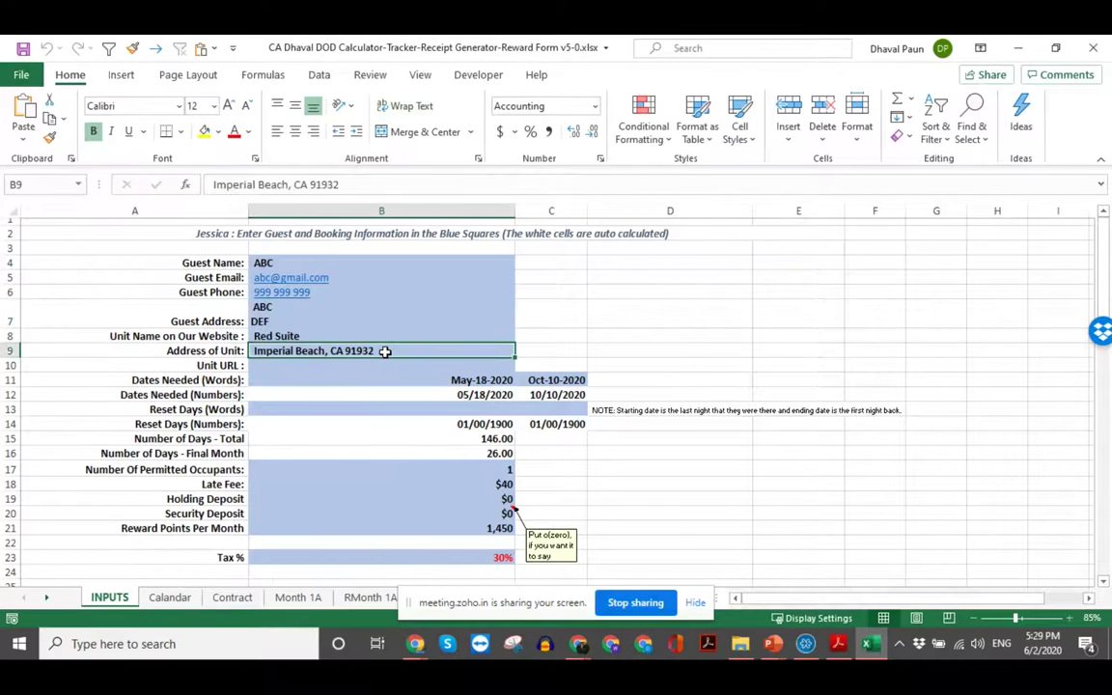
pyautogui.click(406, 384)
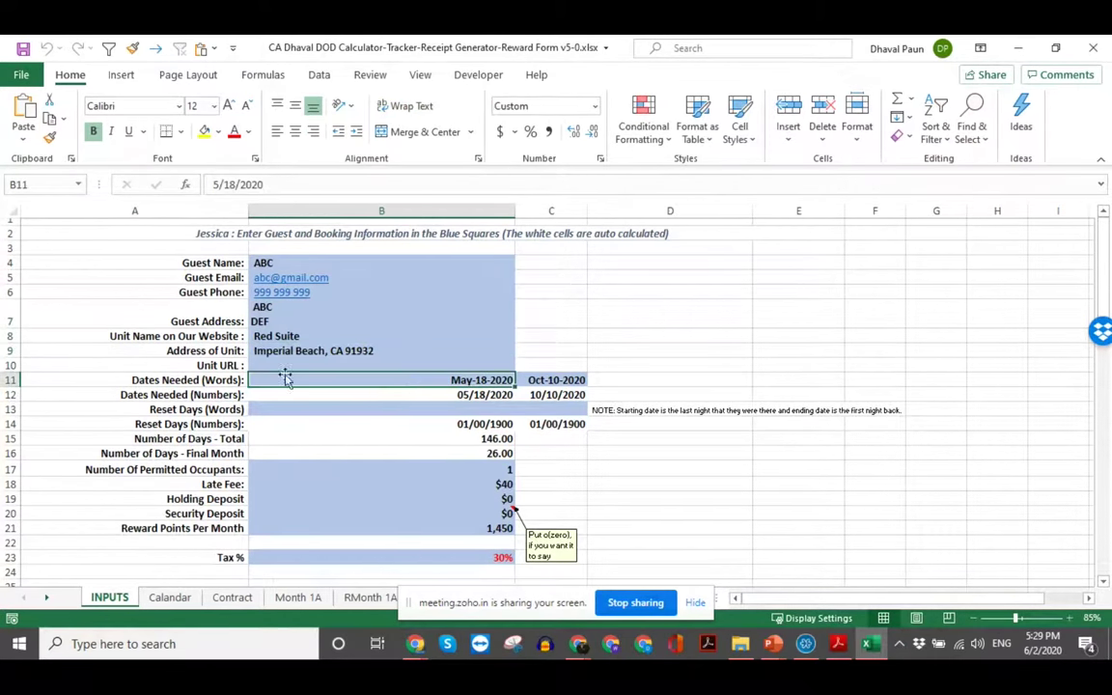
# Step: Examine the start and end dates in the Dates Needed (Words) row and the Reset Days (Words) row
pyautogui.click(529, 379)
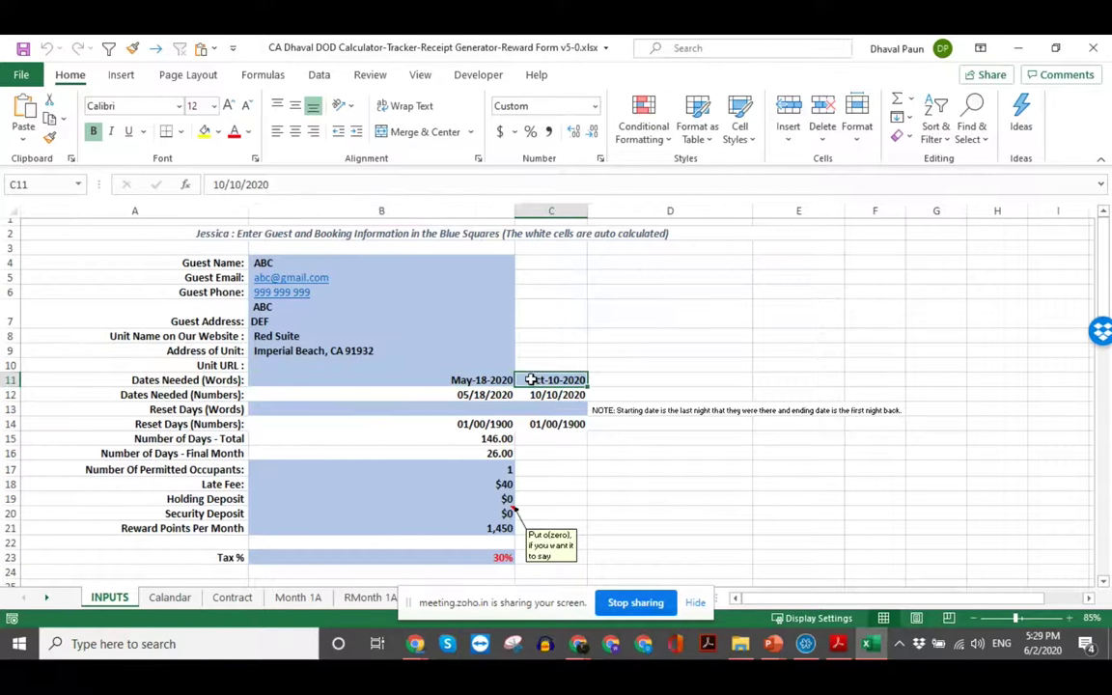
pyautogui.click(468, 379)
pyautogui.click(545, 379)
pyautogui.click(470, 379)
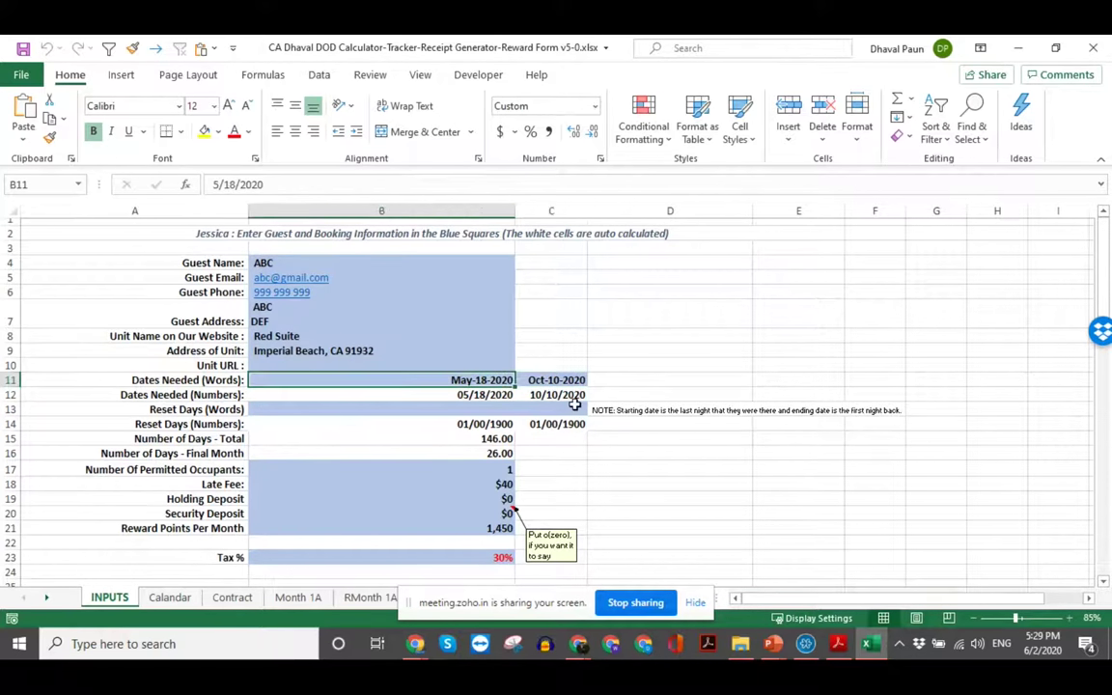
pyautogui.click(571, 386)
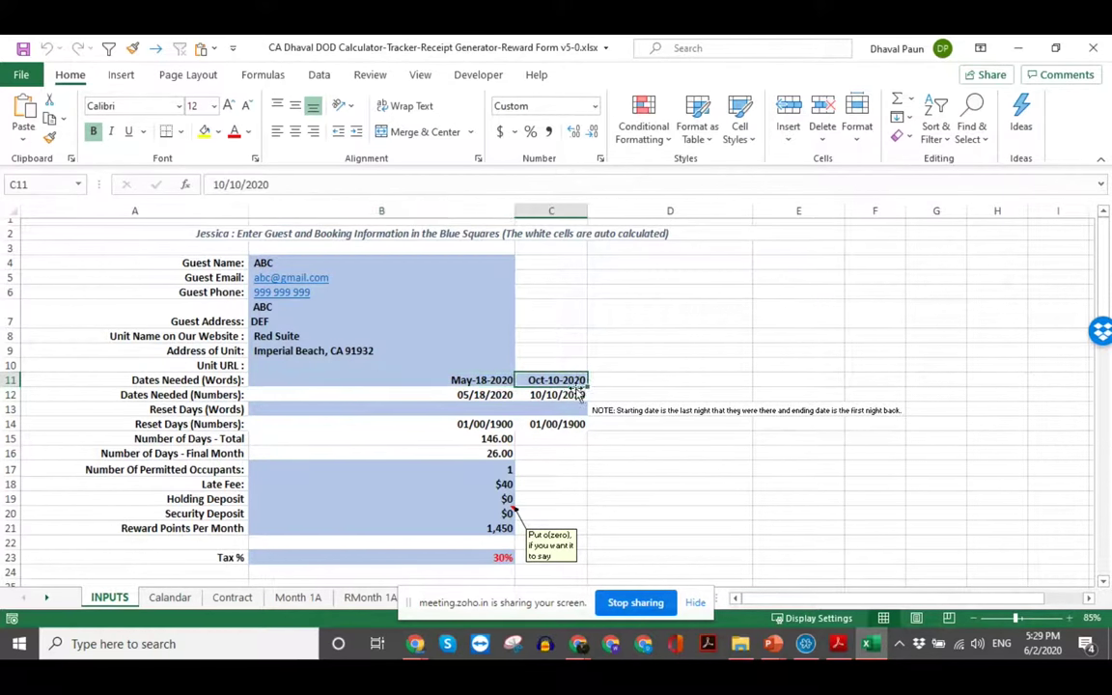
pyautogui.click(488, 379)
pyautogui.click(526, 380)
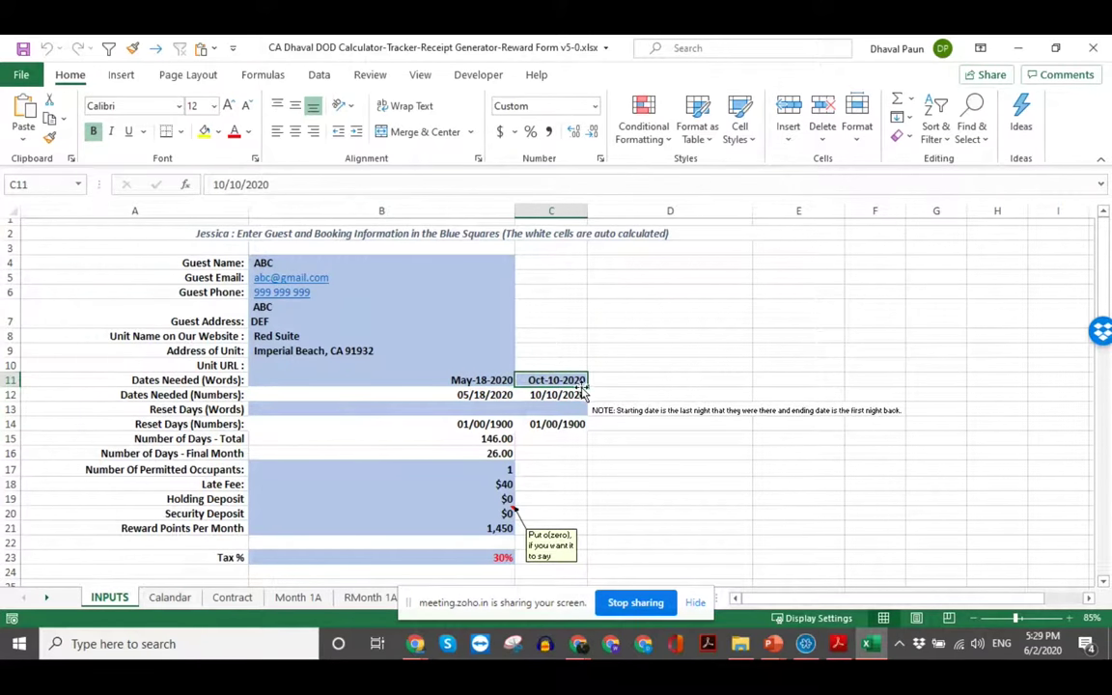
pyautogui.click(461, 412)
pyautogui.click(238, 410)
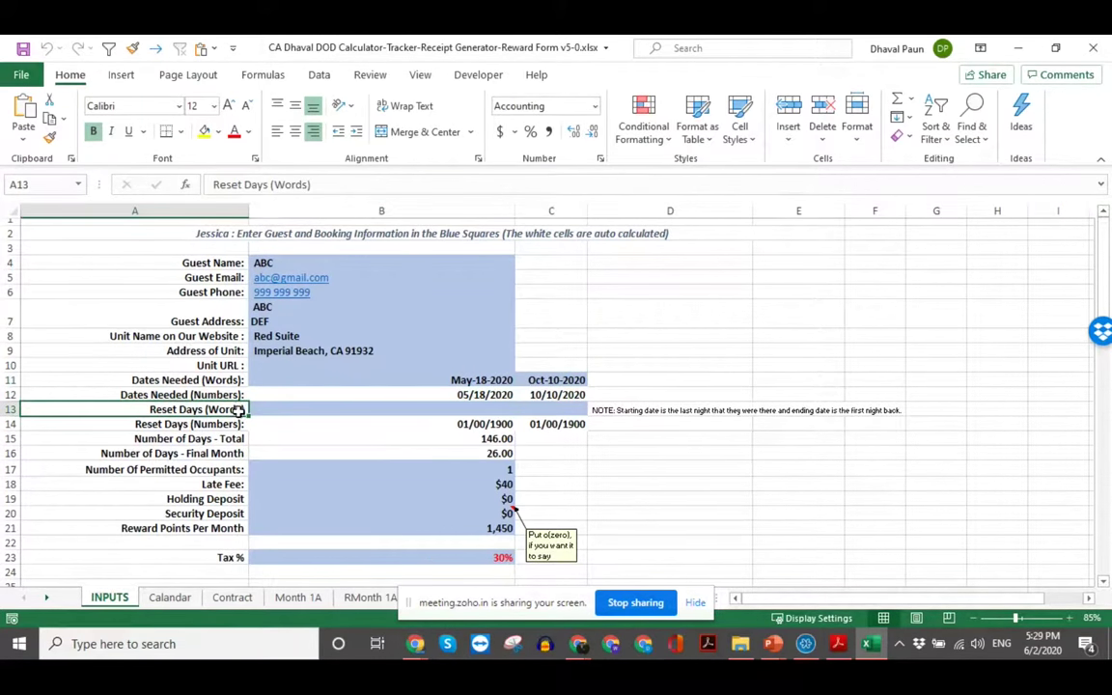
# Step: Examine the Late Fee input and the Per Day Rent in the Our Website Quote section
pyautogui.scroll(-1, 401, 435)
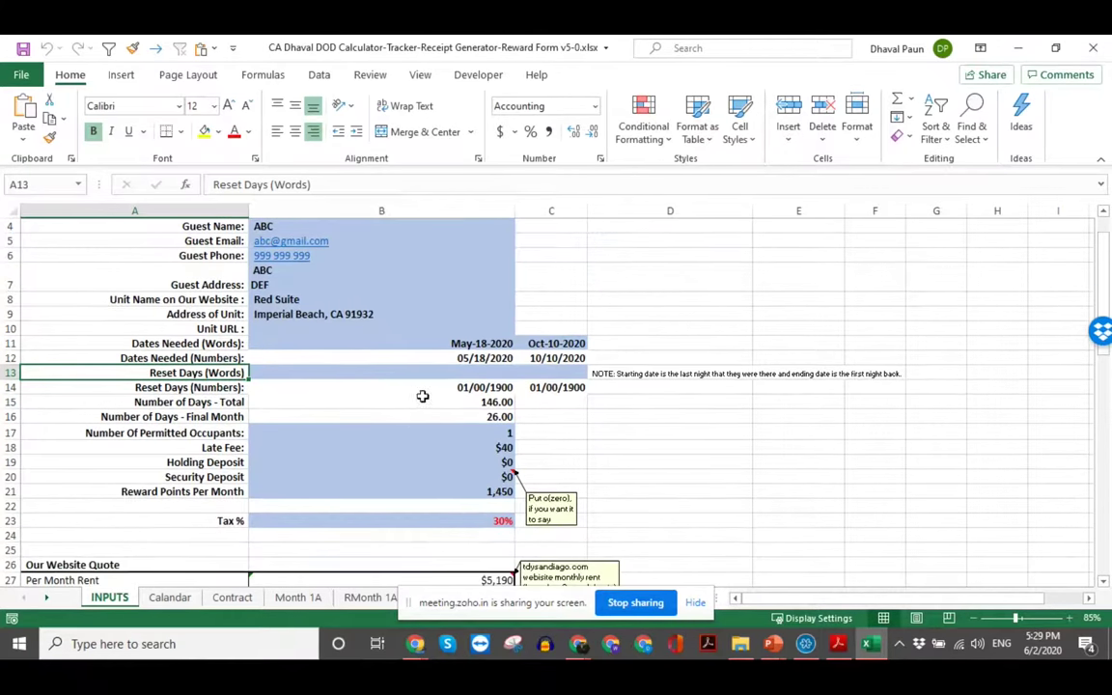
pyautogui.click(436, 447)
pyautogui.scroll(-1, 437, 449)
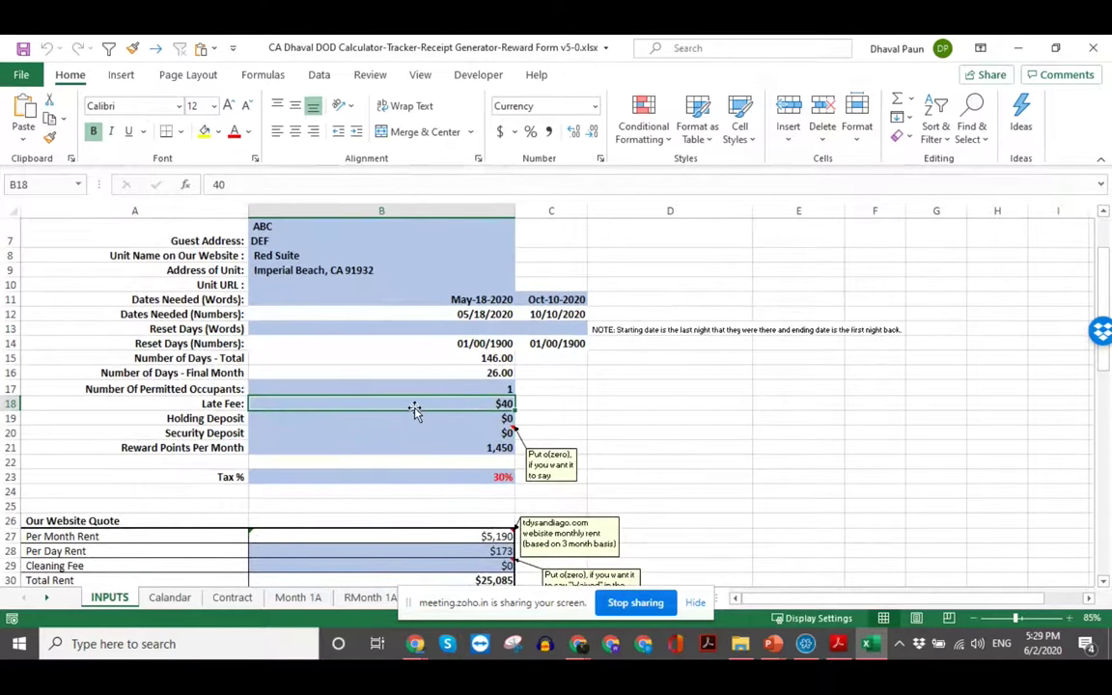
pyautogui.click(442, 447)
pyautogui.scroll(-2, 443, 448)
pyautogui.click(443, 448)
pyautogui.hotkey('ctrl', 'c')
pyautogui.click(88, 448)
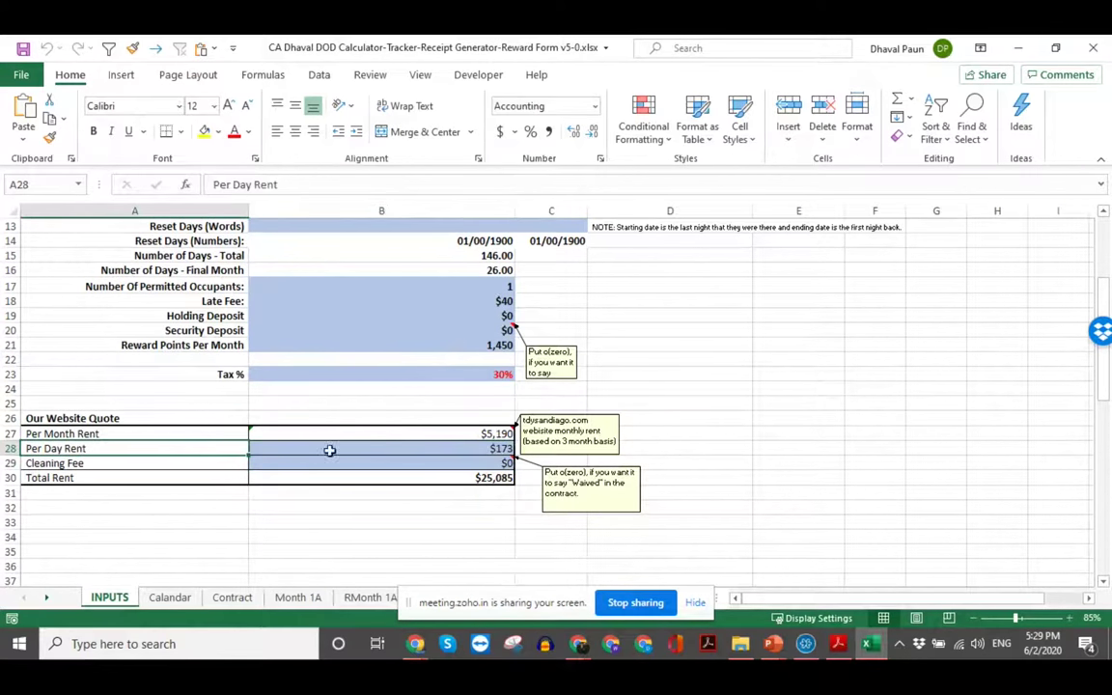
# Step: Compare the Dates Needed start and end dates on INPUTS with the Month 1 dates on the Calandar sheet
pyautogui.scroll(3, 452, 357)
pyautogui.moveTo(482, 343); pyautogui.dragTo(564, 341)
pyautogui.click(170, 597)
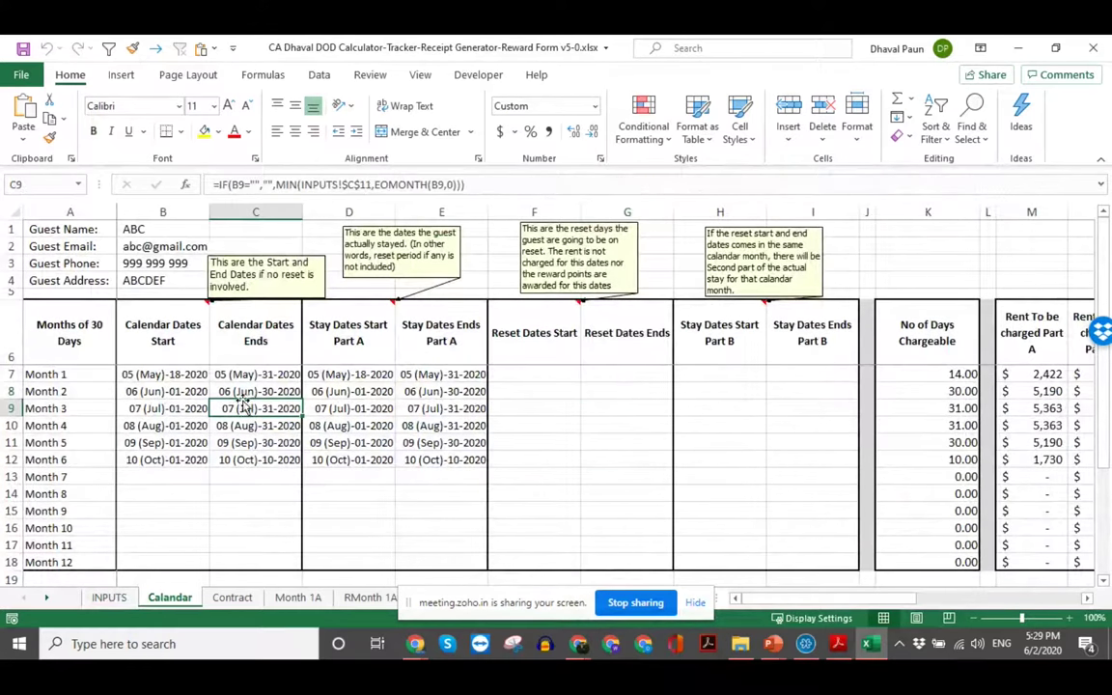
pyautogui.click(168, 376)
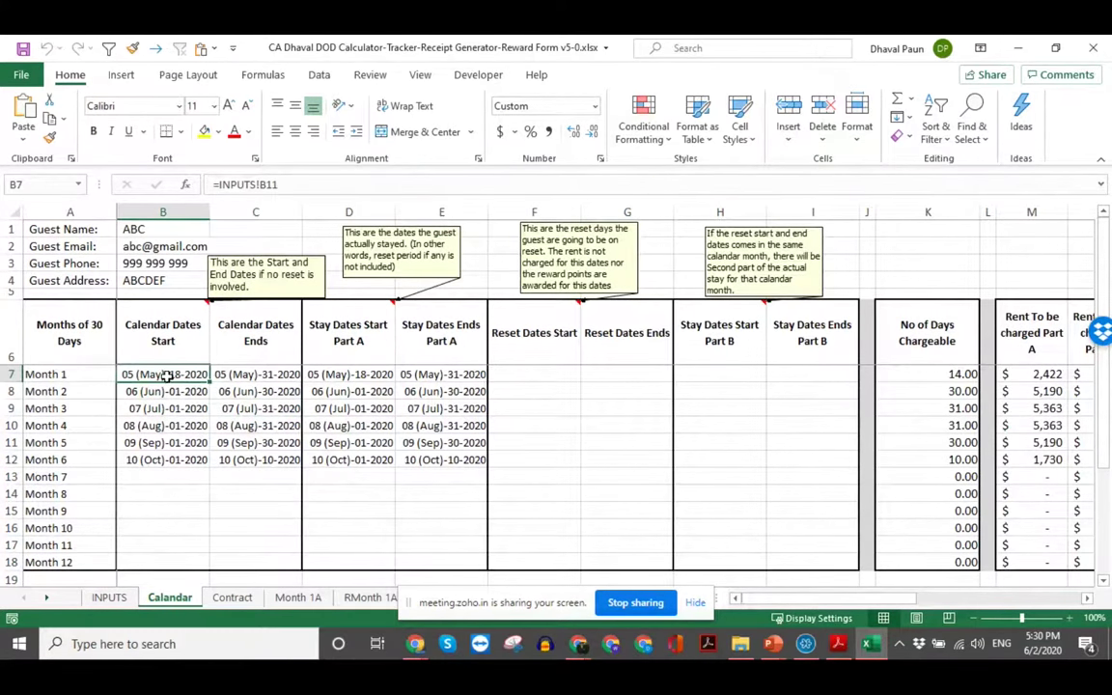
pyautogui.click(109, 597)
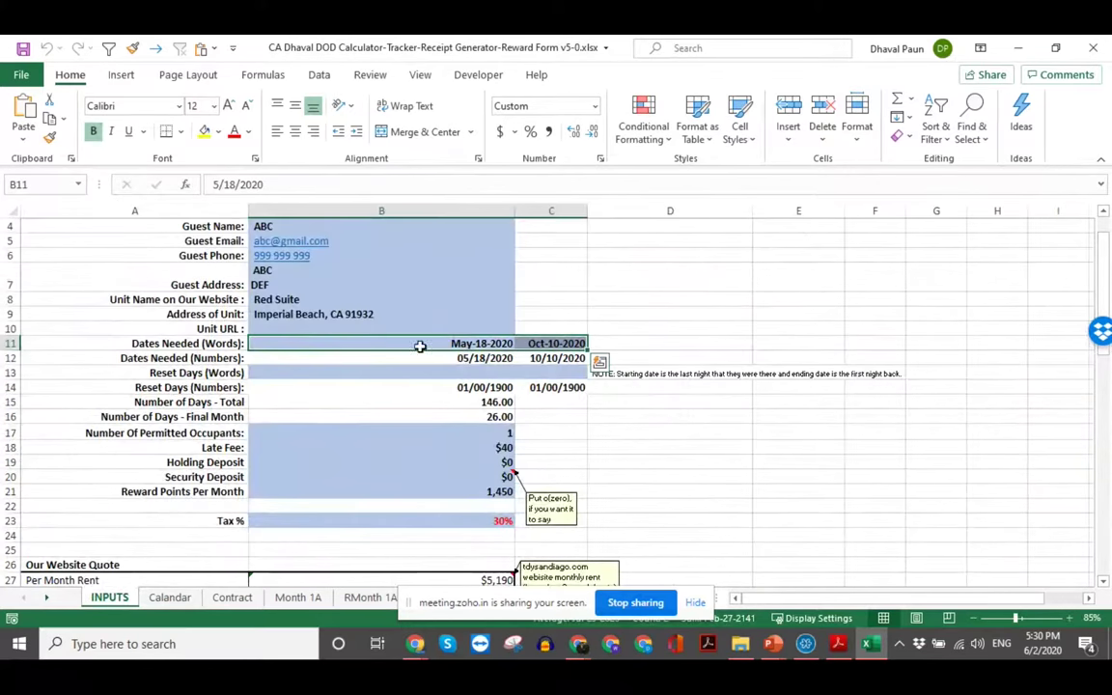
pyautogui.click(579, 344)
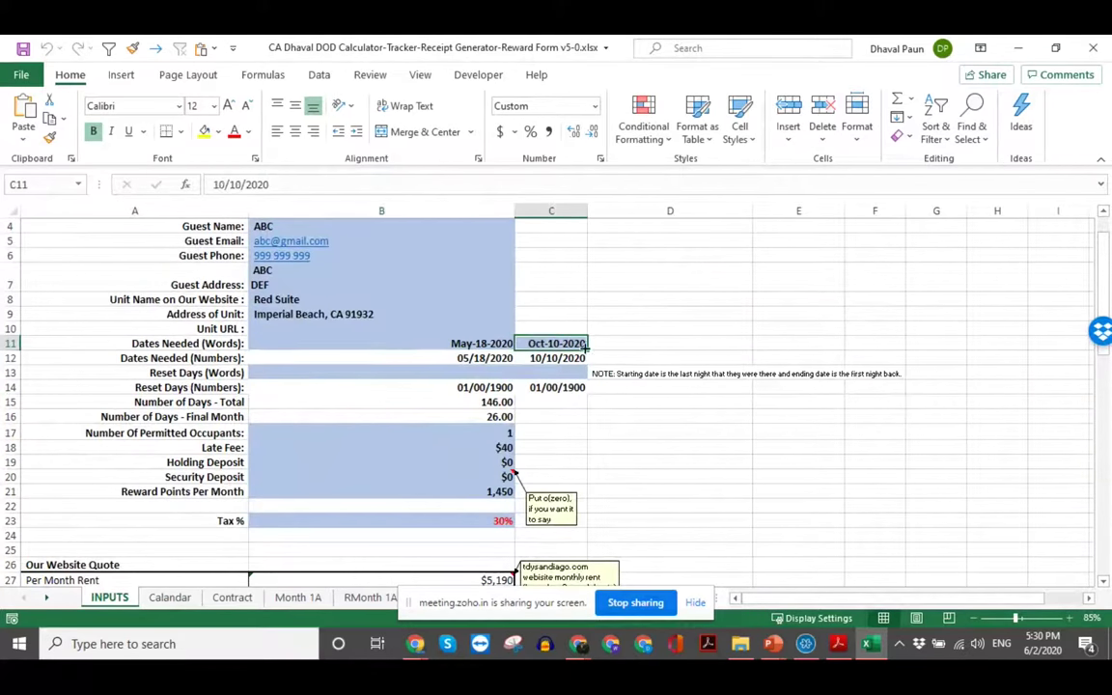
pyautogui.click(170, 598)
pyautogui.click(275, 374)
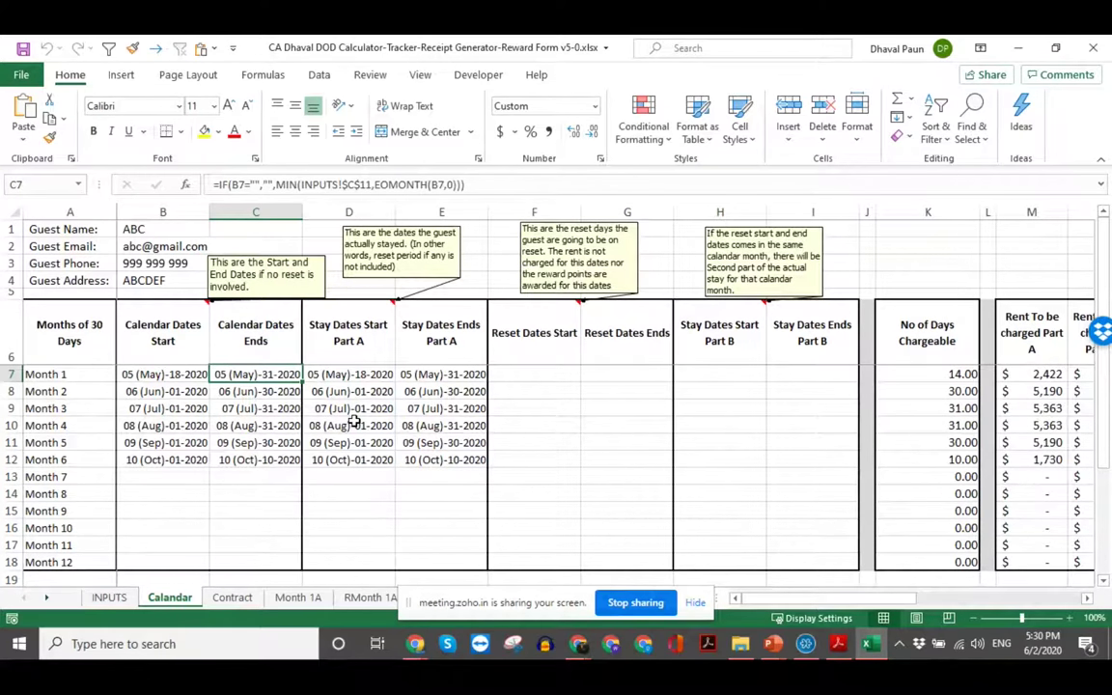
# Step: Inspect the calendar dates of Month 2 and Month 6, and Month 2's chargeable days and Part A rent
pyautogui.click(159, 392)
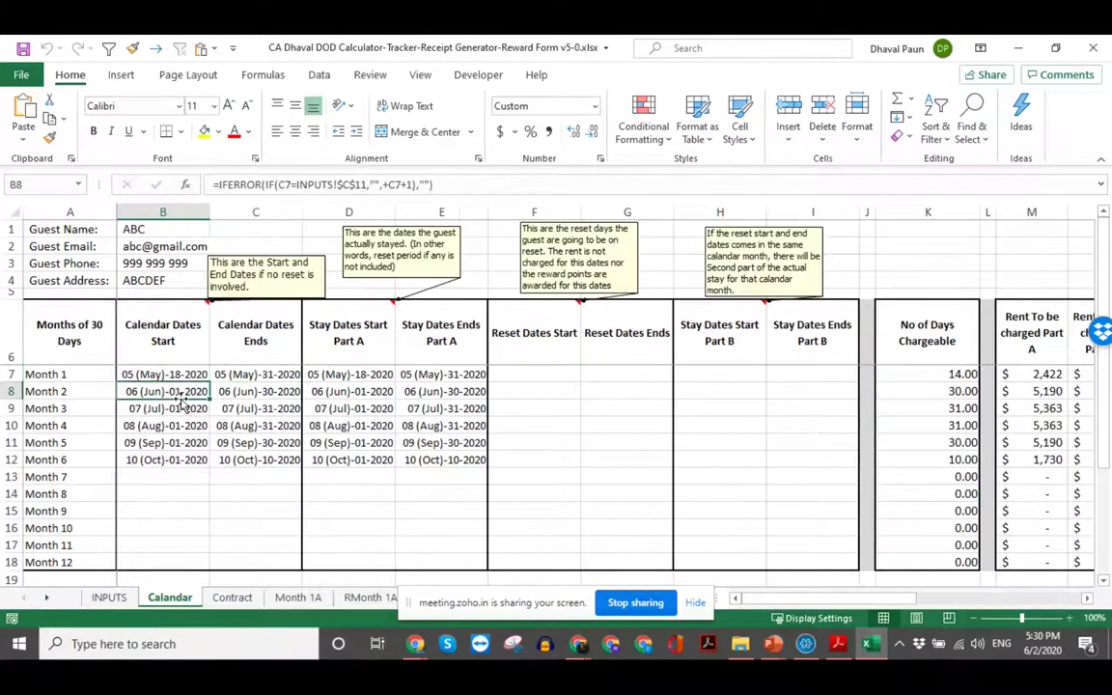
pyautogui.click(239, 393)
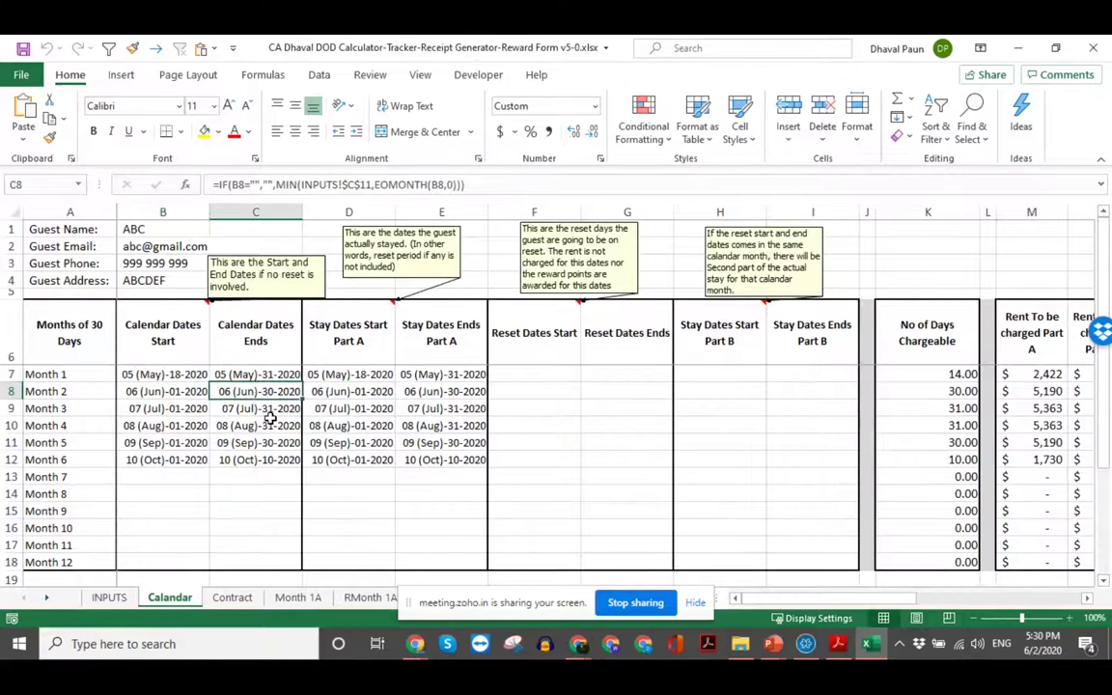
pyautogui.click(150, 459)
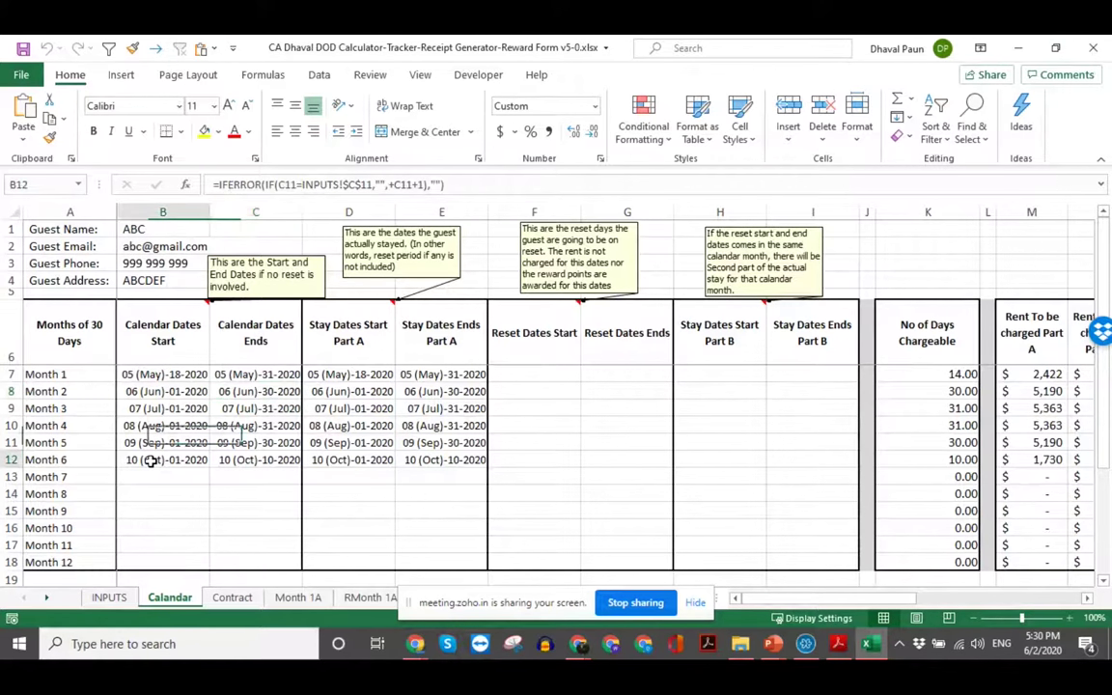
pyautogui.click(258, 459)
pyautogui.click(934, 390)
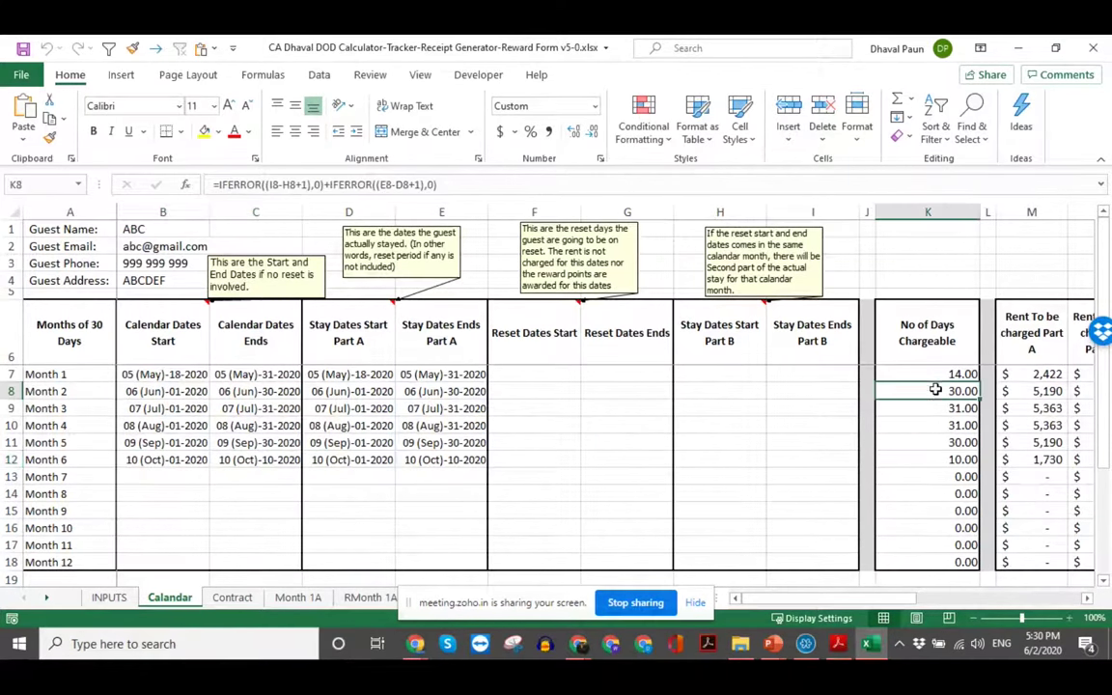
pyautogui.click(1050, 391)
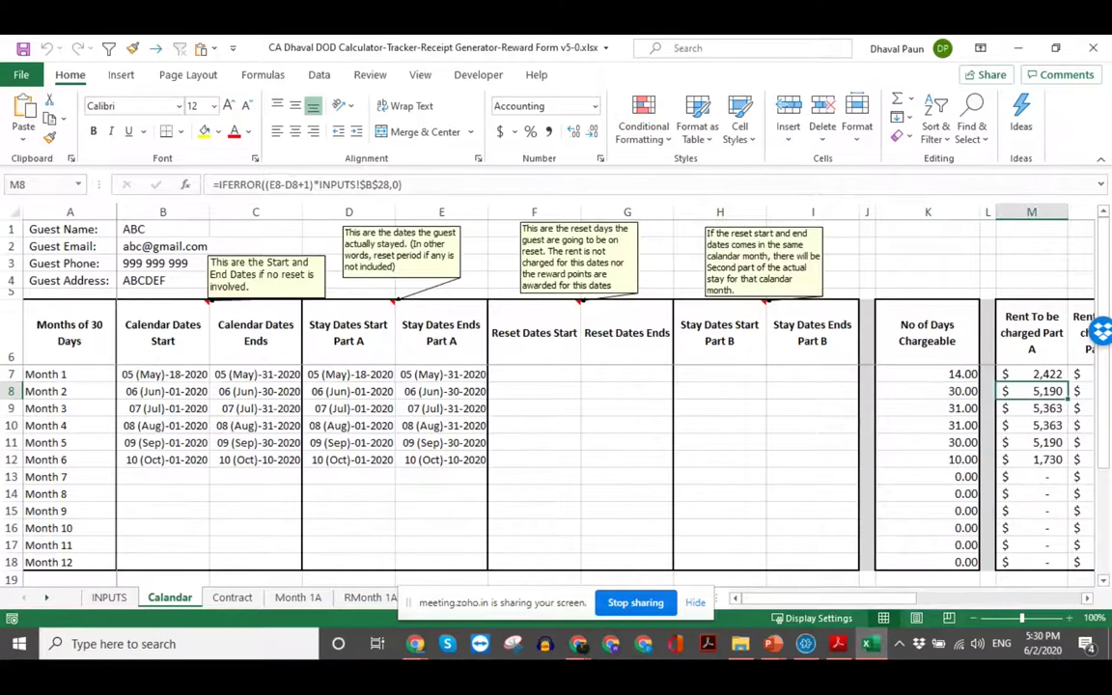
# Step: Look through the remaining columns of the Month 2 row and go back to its label in column A
pyautogui.press('Right')
pyautogui.press('Right')
pyautogui.press('Right')
pyautogui.press('Right')
pyautogui.press('Right')
pyautogui.press('Left')
pyautogui.press('Left')
pyautogui.press('Left')
pyautogui.press('Left')
pyautogui.press('Left')
pyautogui.press('Left')
pyautogui.press('Left')
pyautogui.press('Left')
pyautogui.press('Left')
pyautogui.press('Left')
pyautogui.press('Left')
pyautogui.press('Left')
pyautogui.press('Left')
pyautogui.press('Left')
pyautogui.press('Left')
pyautogui.press('Left')
pyautogui.press('Left')
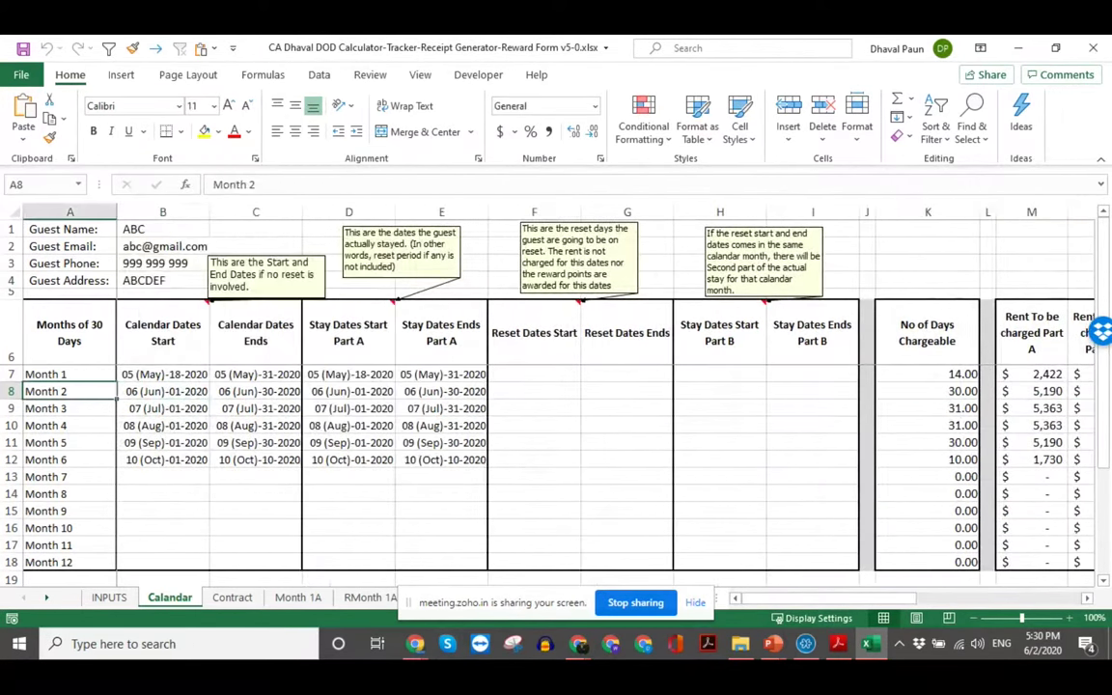
# Step: Set the Dates Needed end date in C11 of the INPUTS sheet to 8/10/2020
pyautogui.hotkey('ctrl', 'pageup')
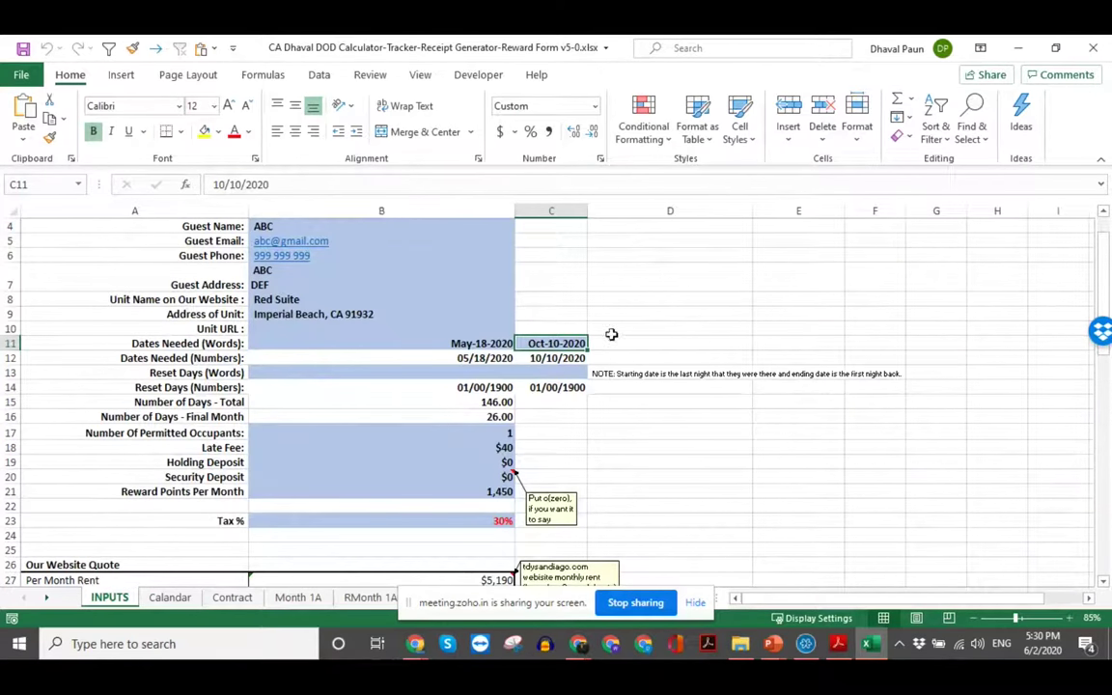
pyautogui.click(223, 183)
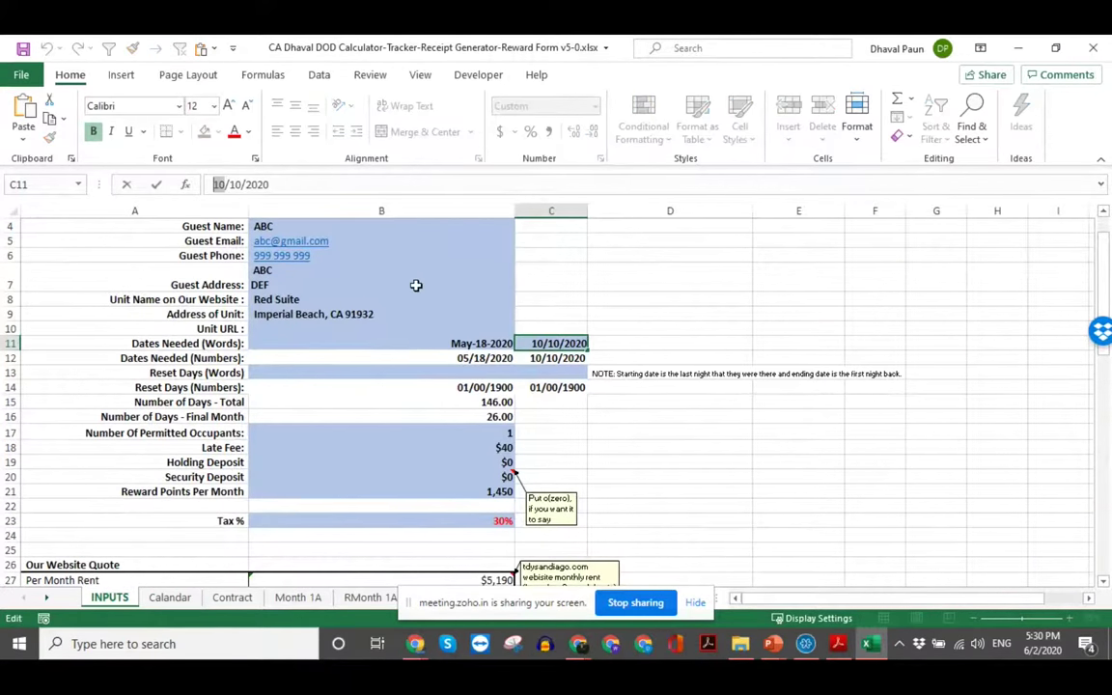
pyautogui.write('8')
pyautogui.press('Return')
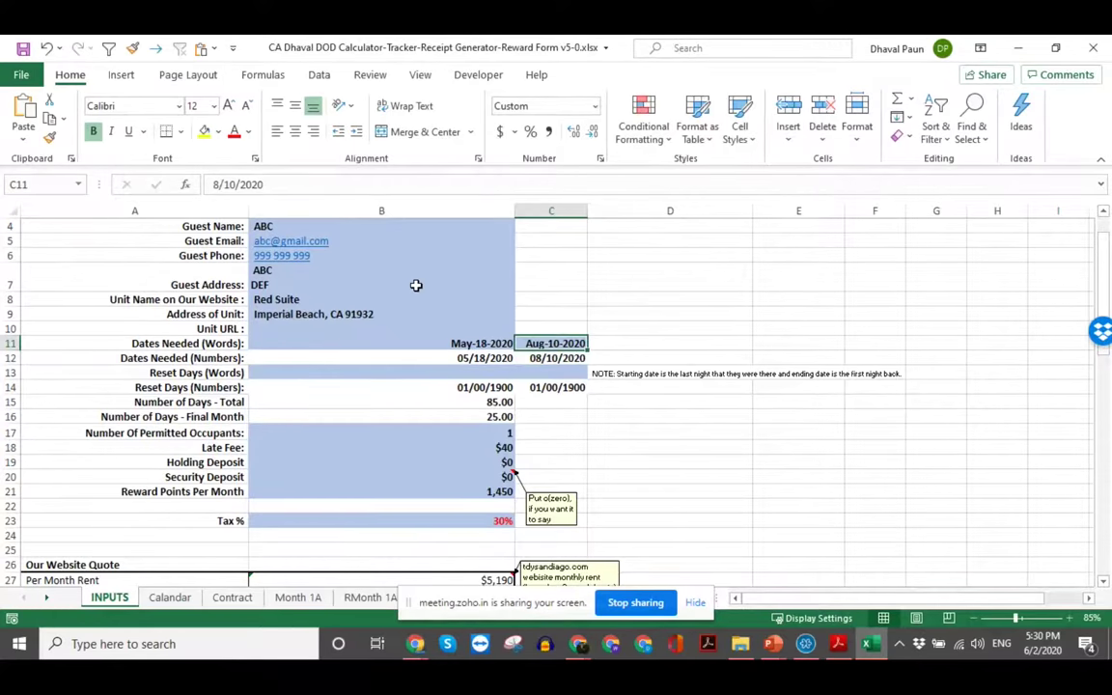
# Step: Check the Calandar sheet's Month 4 stay dates, chargeable days and rent, the rows below it, and Month 2's end-date formulas
pyautogui.hotkey('ctrl', 'pagedown')
pyautogui.click(440, 425)
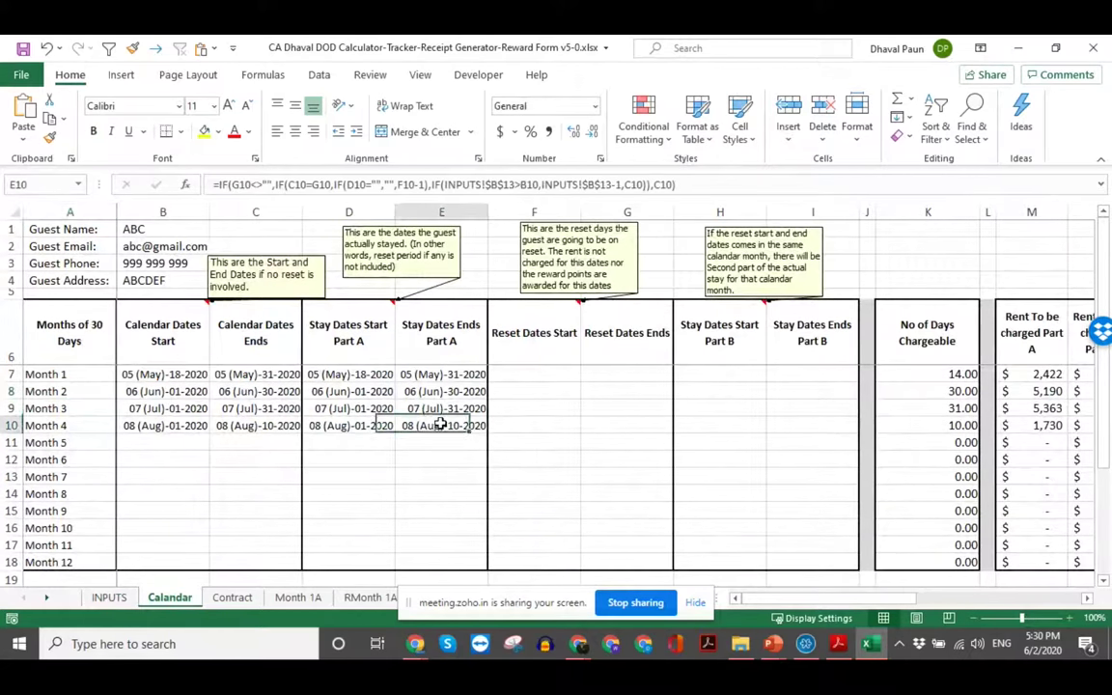
pyautogui.click(195, 445)
pyautogui.moveTo(195, 446); pyautogui.dragTo(434, 466)
pyautogui.click(466, 463)
pyautogui.click(435, 425)
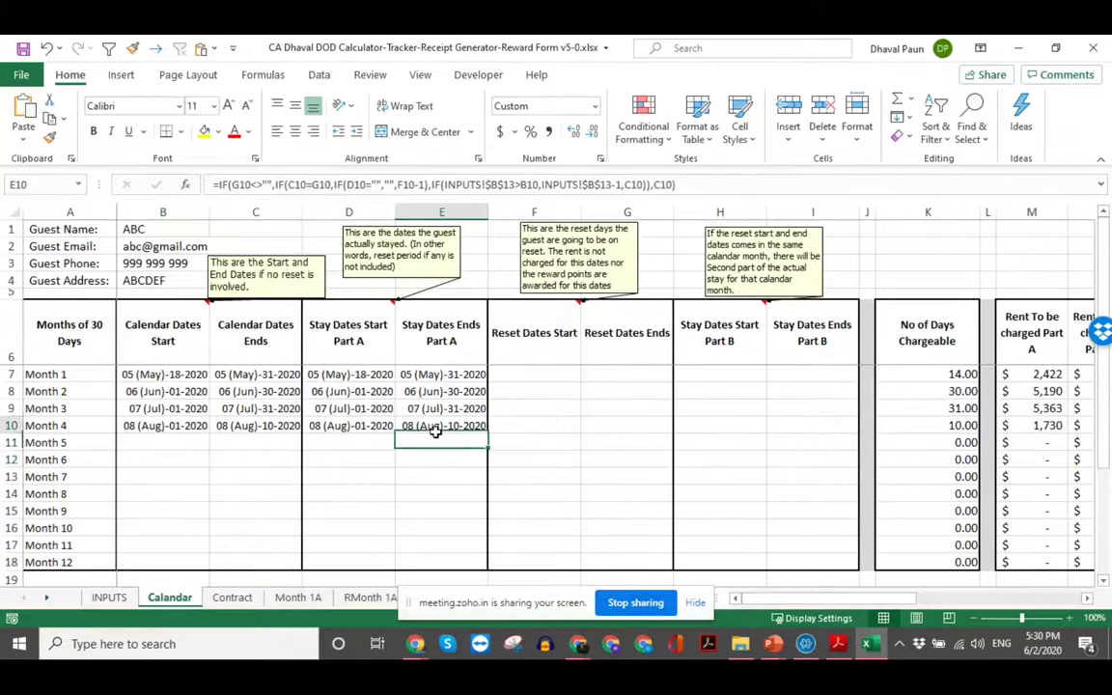
pyautogui.click(935, 426)
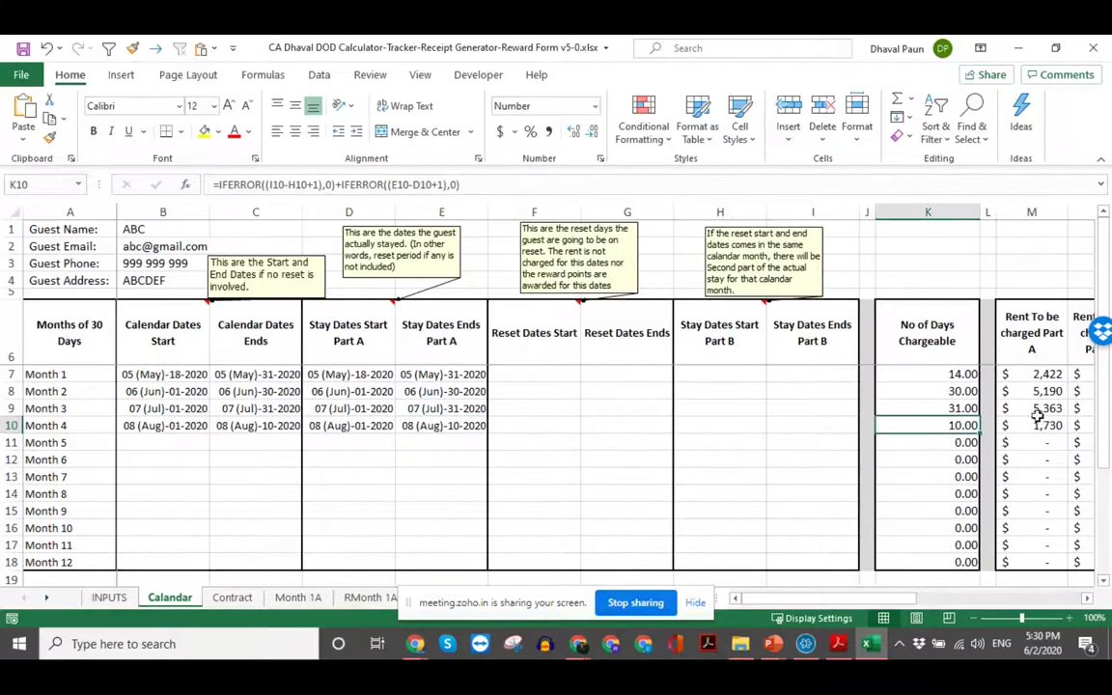
pyautogui.click(1038, 425)
pyautogui.click(408, 390)
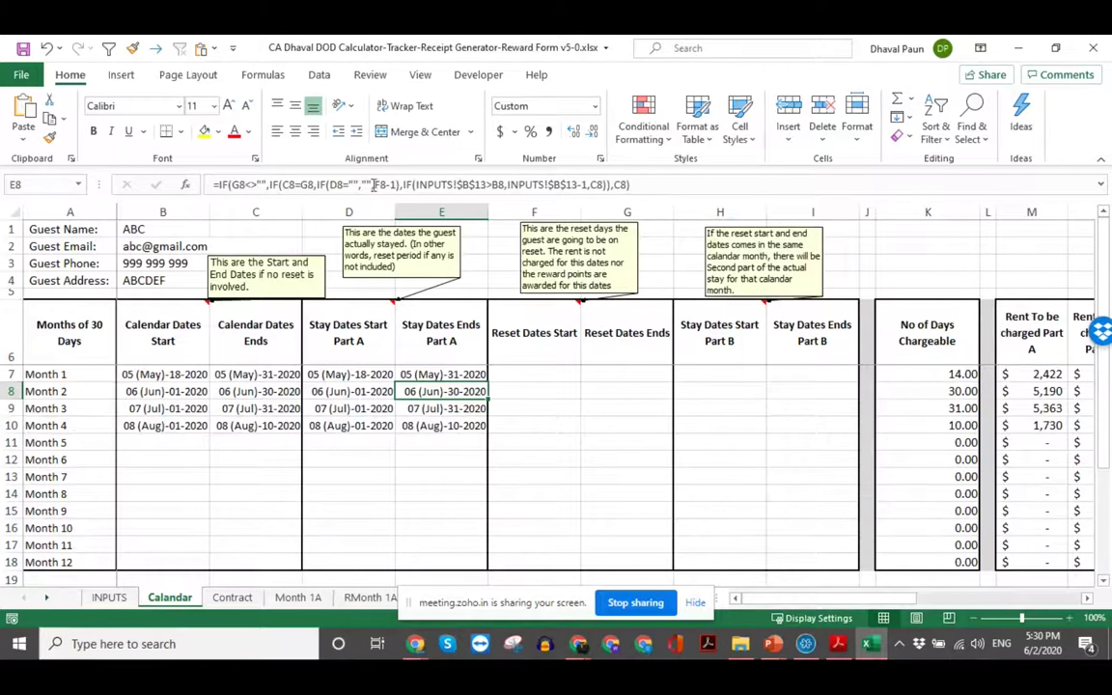
pyautogui.click(251, 388)
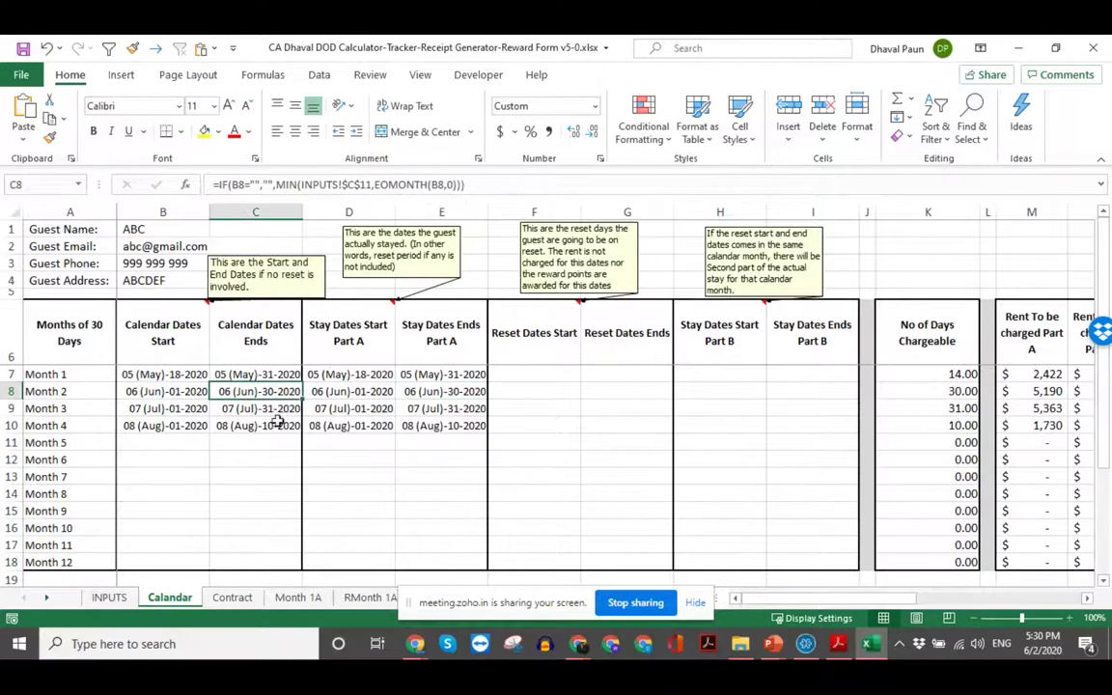
# Step: Set the Dates Needed end date in C11 of the INPUTS sheet to 8/20/2020
pyautogui.click(109, 596)
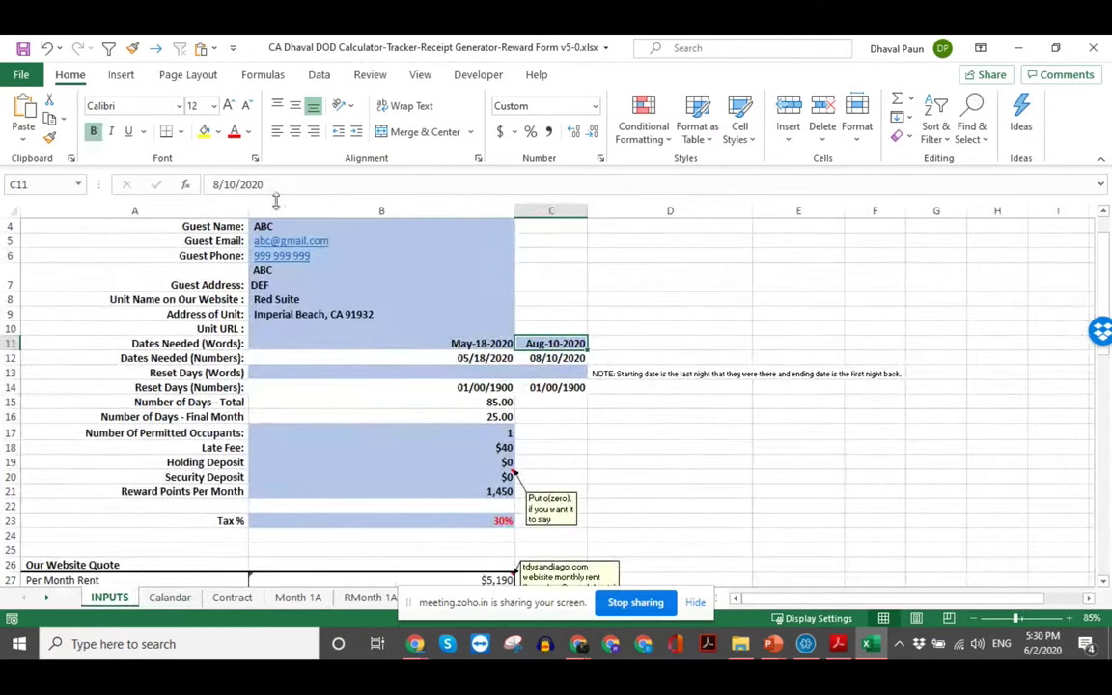
pyautogui.click(236, 185)
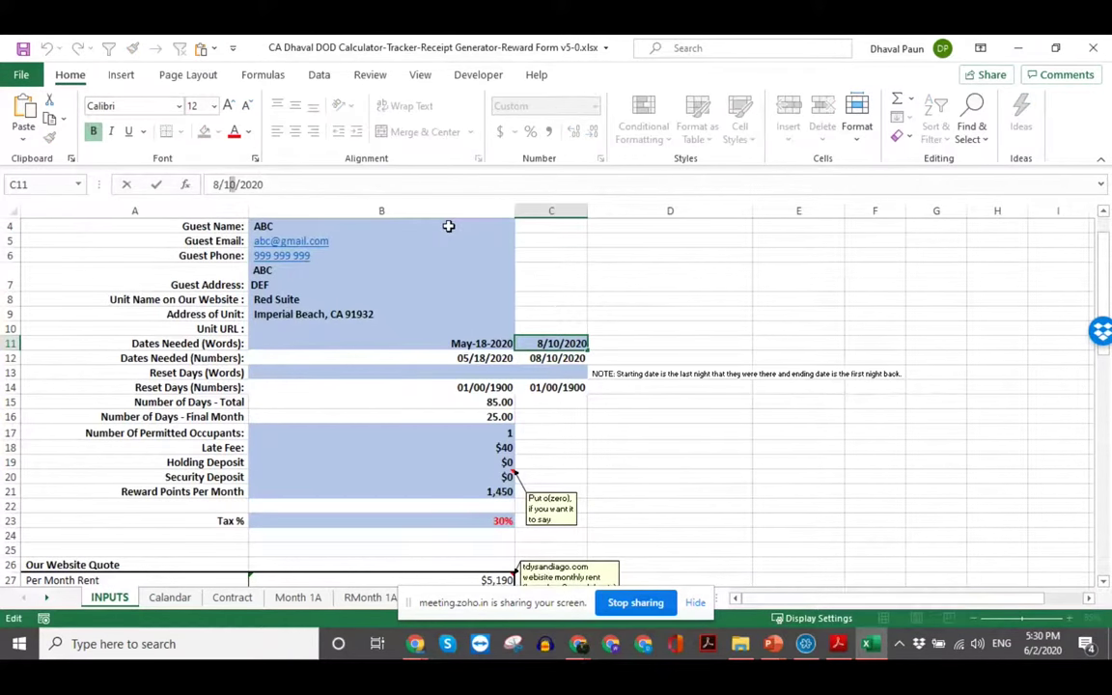
pyautogui.write('2')
pyautogui.press('BackSpace')
pyautogui.press('BackSpace')
pyautogui.press('Delete')
pyautogui.write('2')
pyautogui.press('Return')
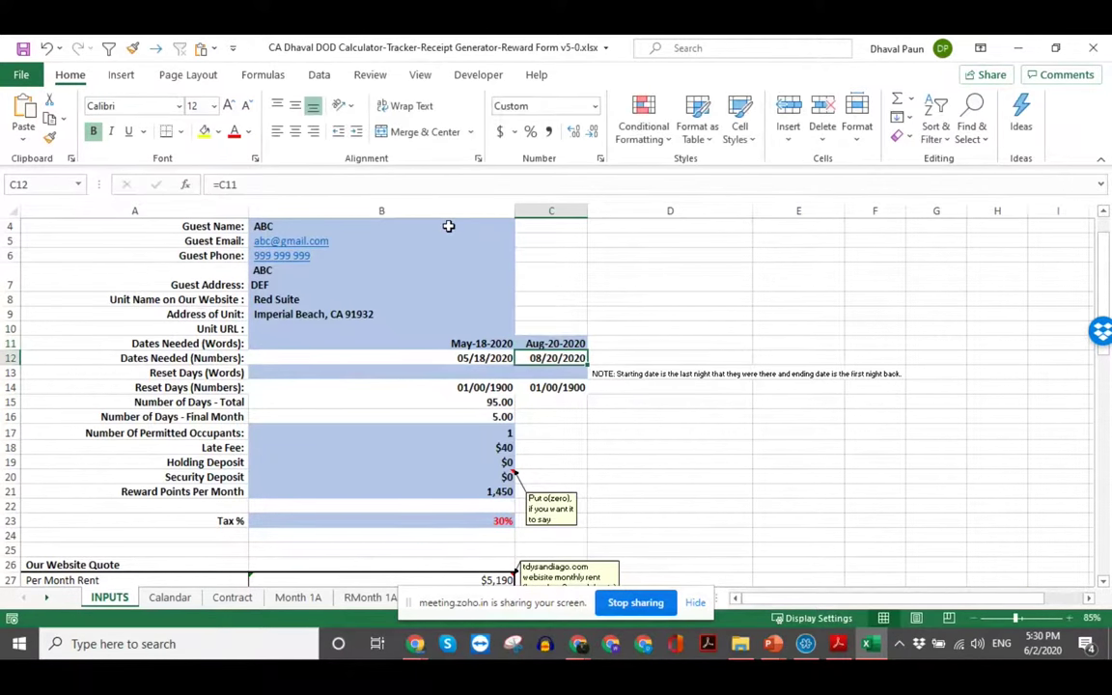
# Step: Check Month 4's Part A stay end date on the Calandar sheet and review the rental dates and fees on the Contract sheet
pyautogui.hotkey('ctrl', 'pagedown')
pyautogui.click(430, 427)
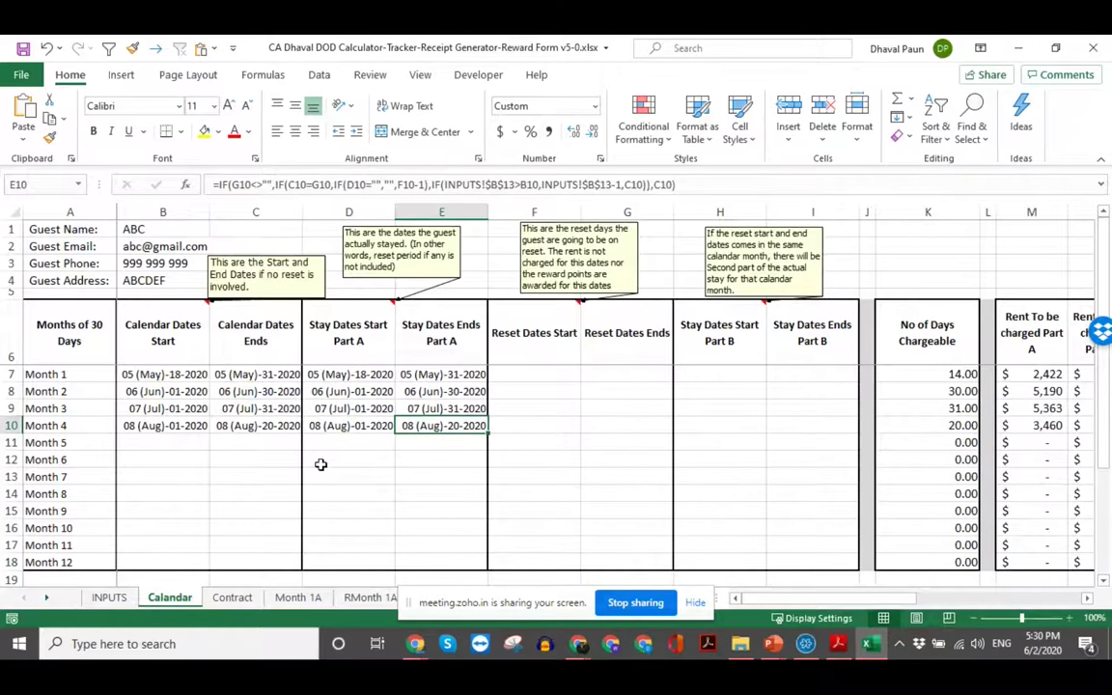
pyautogui.click(231, 597)
pyautogui.scroll(-3, 368, 379)
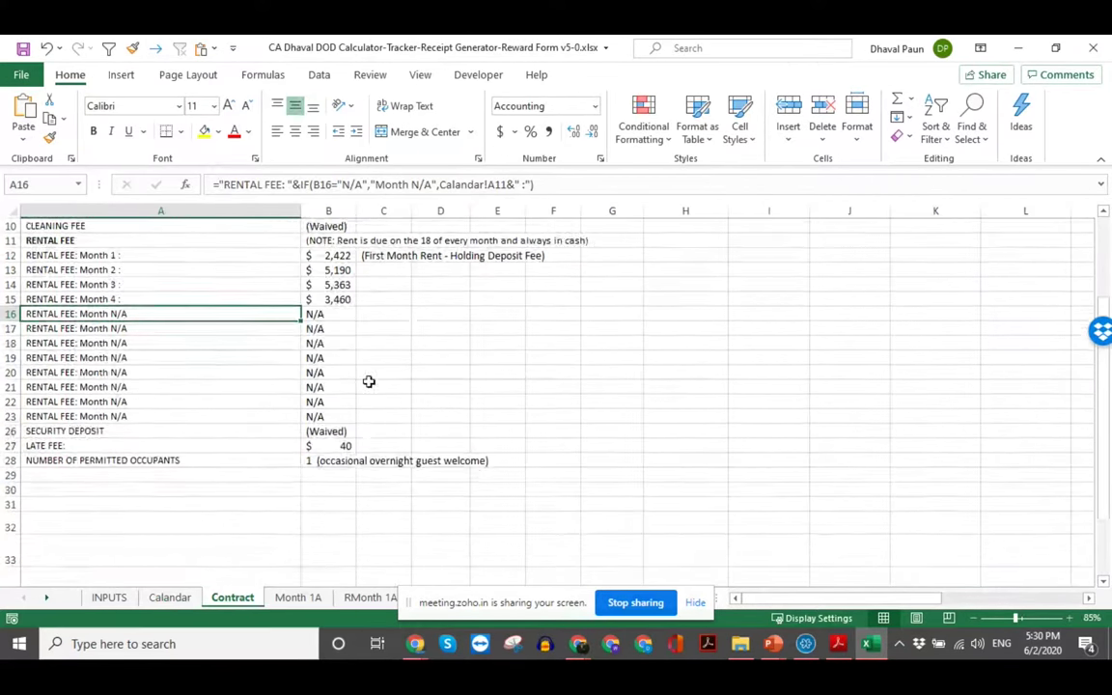
pyautogui.scroll(2, 300, 329)
pyautogui.scroll(1, 299, 329)
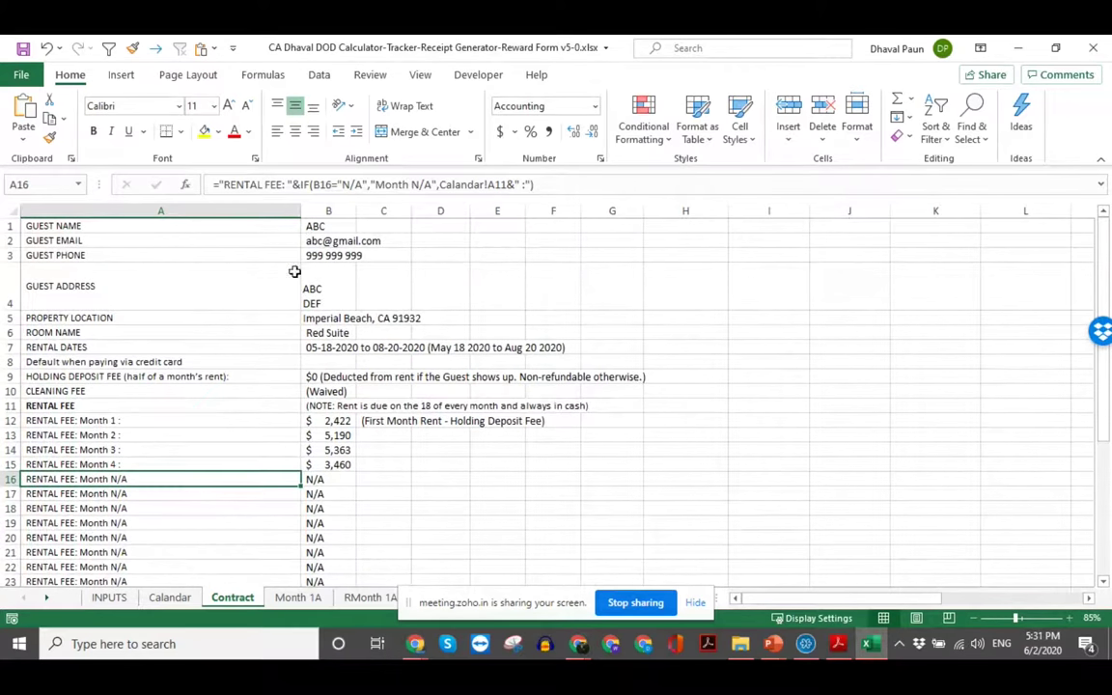
# Step: Inspect the Contract sheet's rental fees for Months 1 to 4 in B12:B15 and their labels down to A16
pyautogui.click(338, 421)
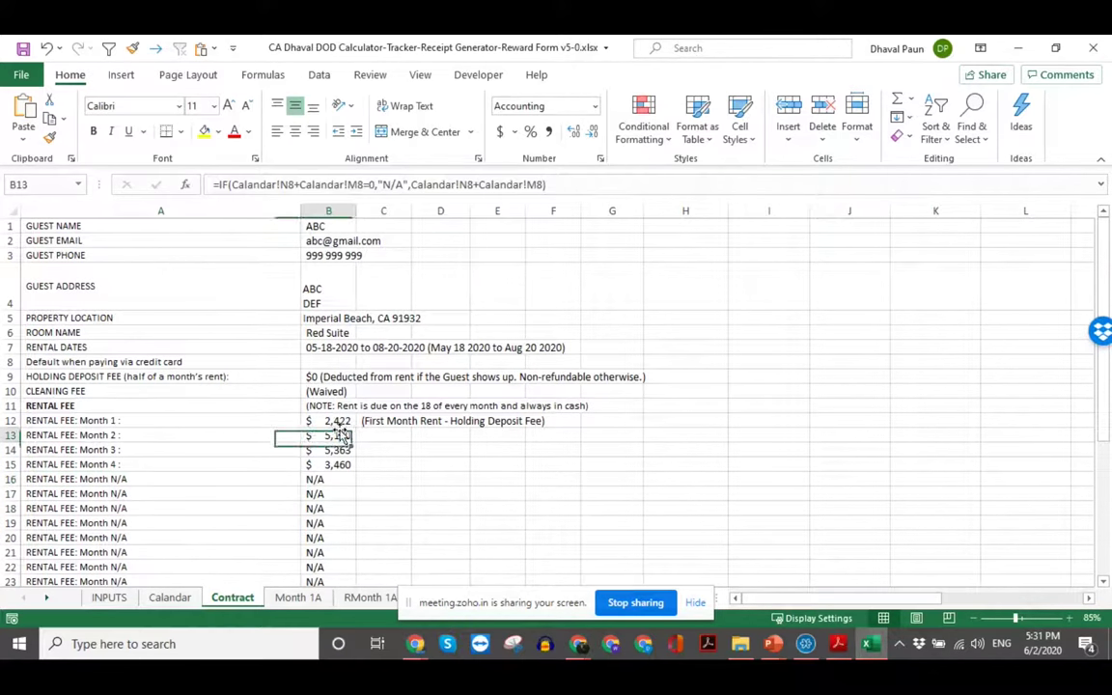
pyautogui.click(331, 466)
pyautogui.moveTo(339, 425); pyautogui.dragTo(340, 456)
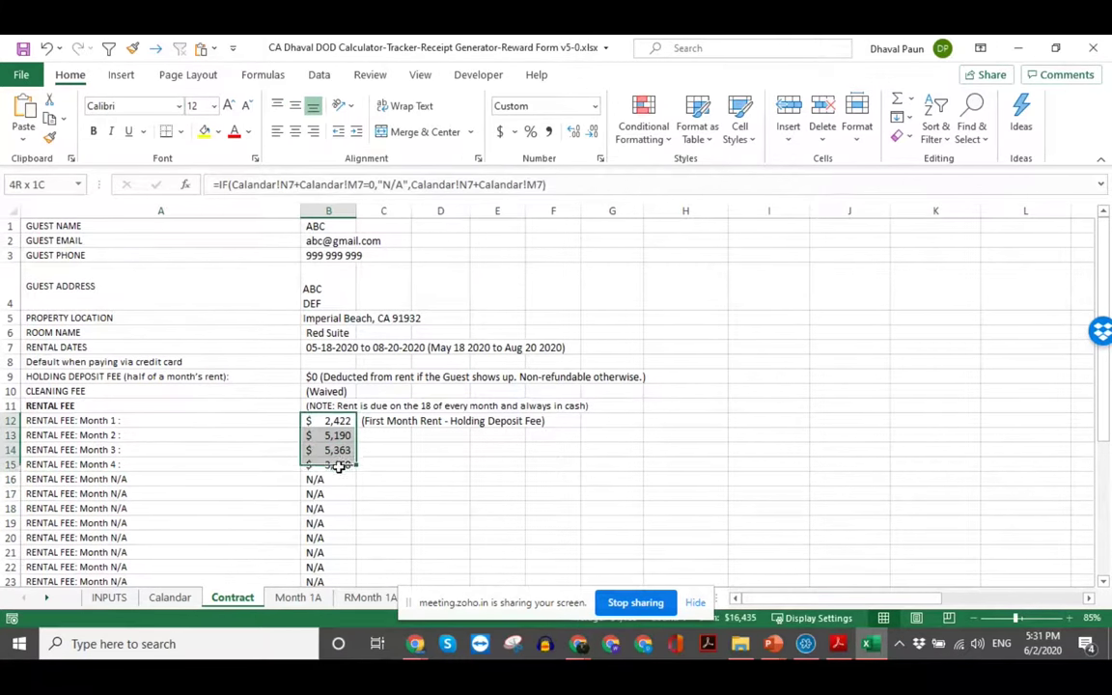
pyautogui.click(118, 435)
pyautogui.click(130, 451)
pyautogui.click(179, 479)
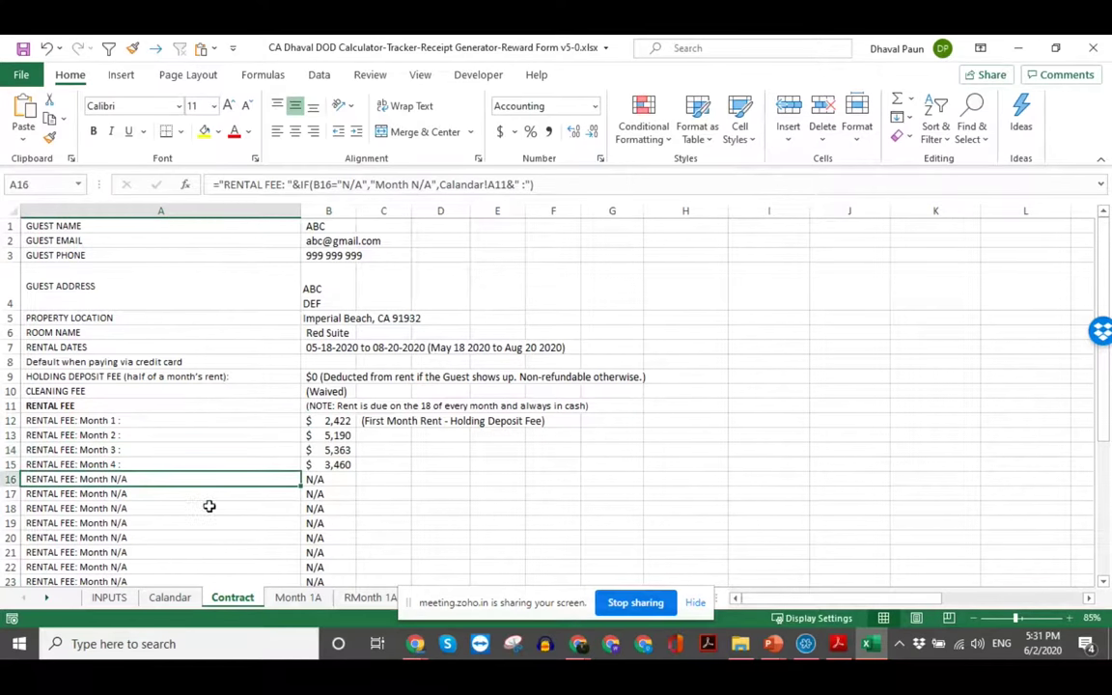
# Step: Examine the Part A rents in M7:M11 of the Calandar sheet as the source of the Contract fees
pyautogui.click(172, 597)
pyautogui.moveTo(1040, 374); pyautogui.dragTo(1032, 442)
pyautogui.hotkey('ctrl', 'pagedown')
# Step: Inspect the start date, end date and total on the Month 1A rental receipt
pyautogui.click(289, 597)
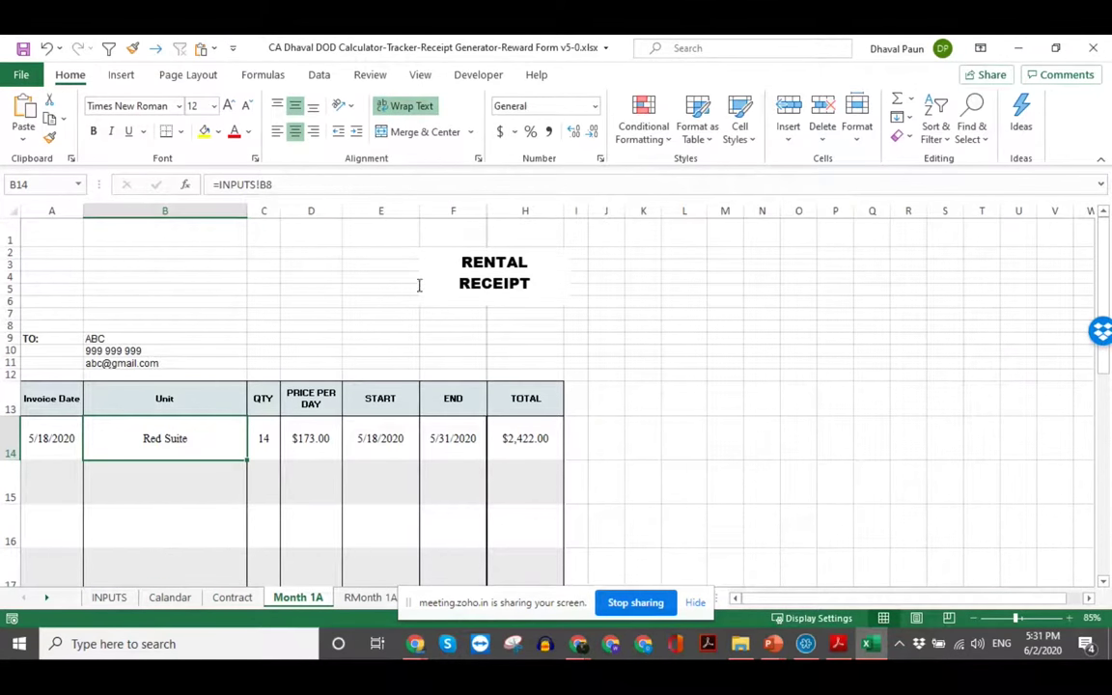
pyautogui.click(311, 276)
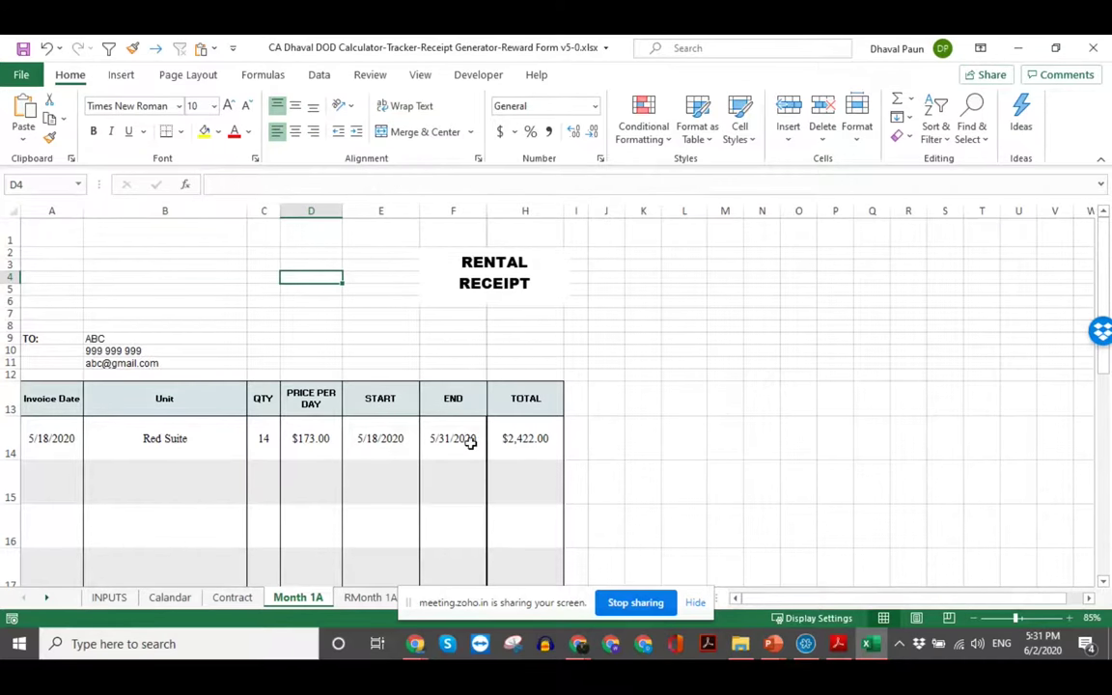
pyautogui.click(522, 441)
pyautogui.click(382, 441)
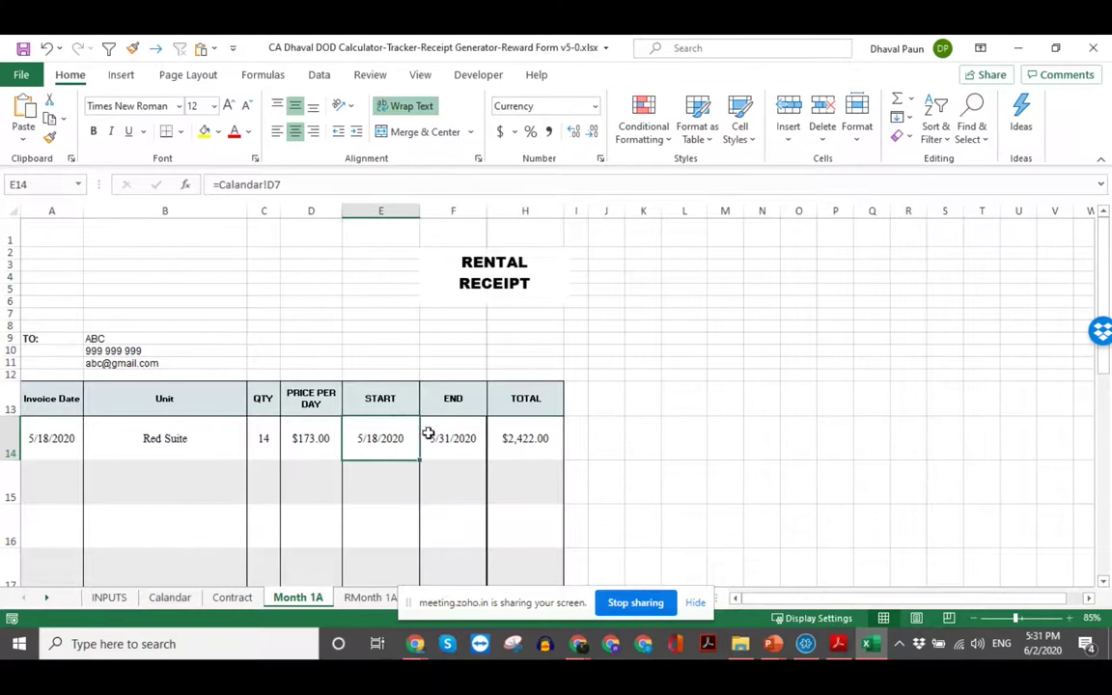
pyautogui.click(453, 439)
pyautogui.click(523, 436)
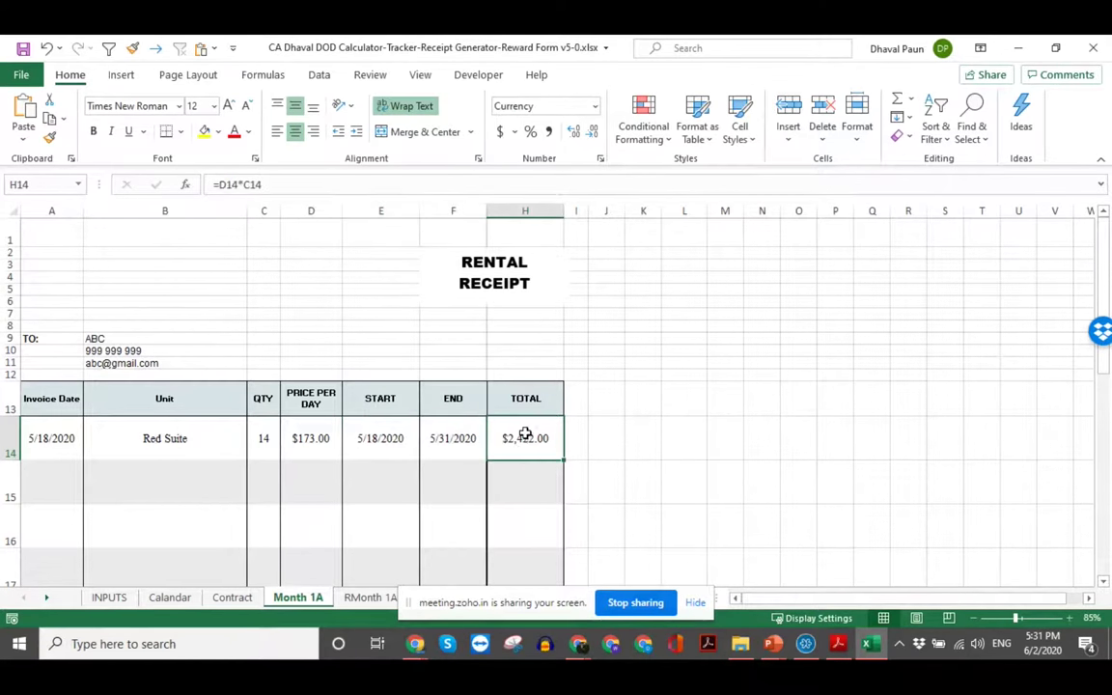
# Step: Set the Dates Needed start date in B11 of the INPUTS sheet to 3/18/2020
pyautogui.click(109, 598)
pyautogui.click(462, 343)
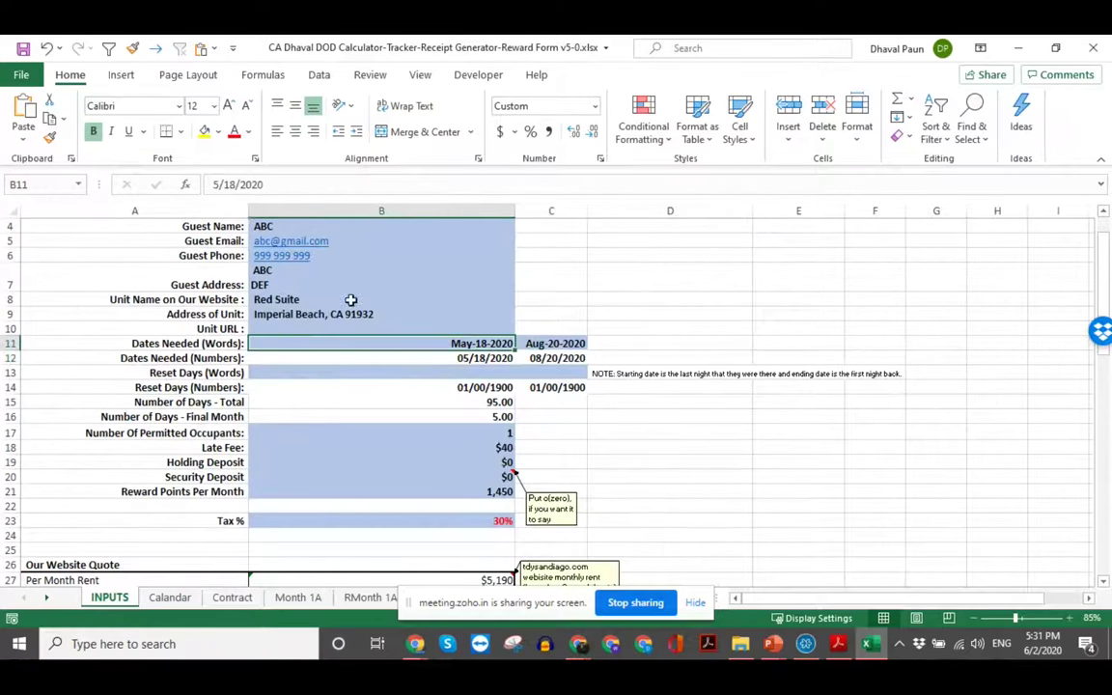
pyautogui.click(214, 184)
pyautogui.hotkey('shift', 'End')
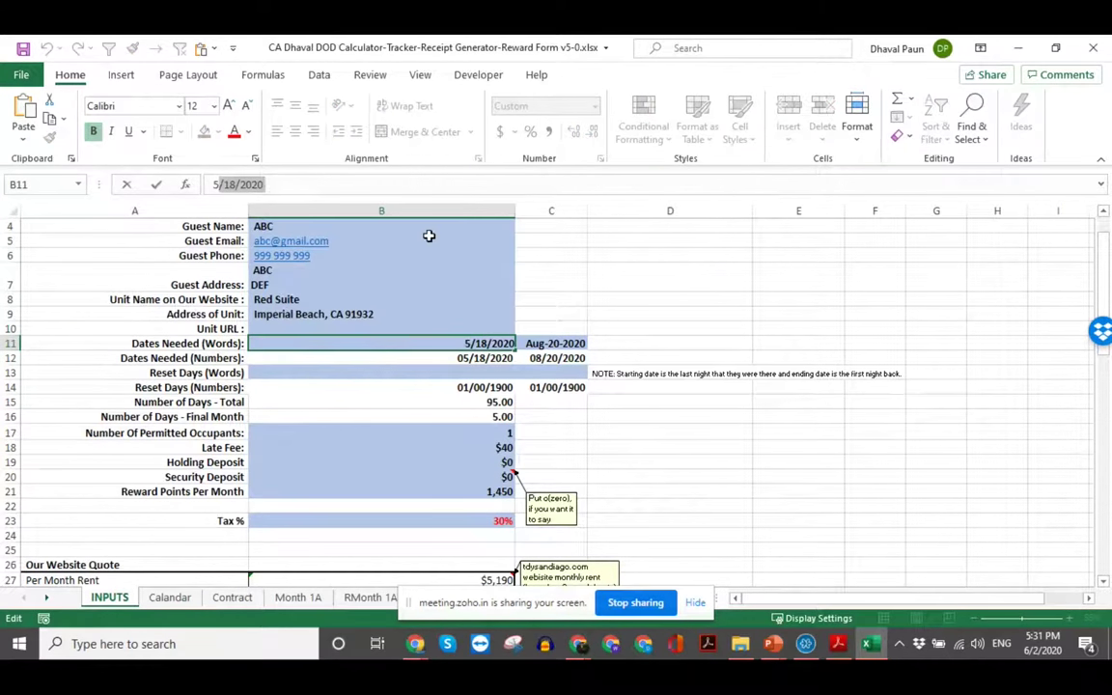
pyautogui.press('Left')
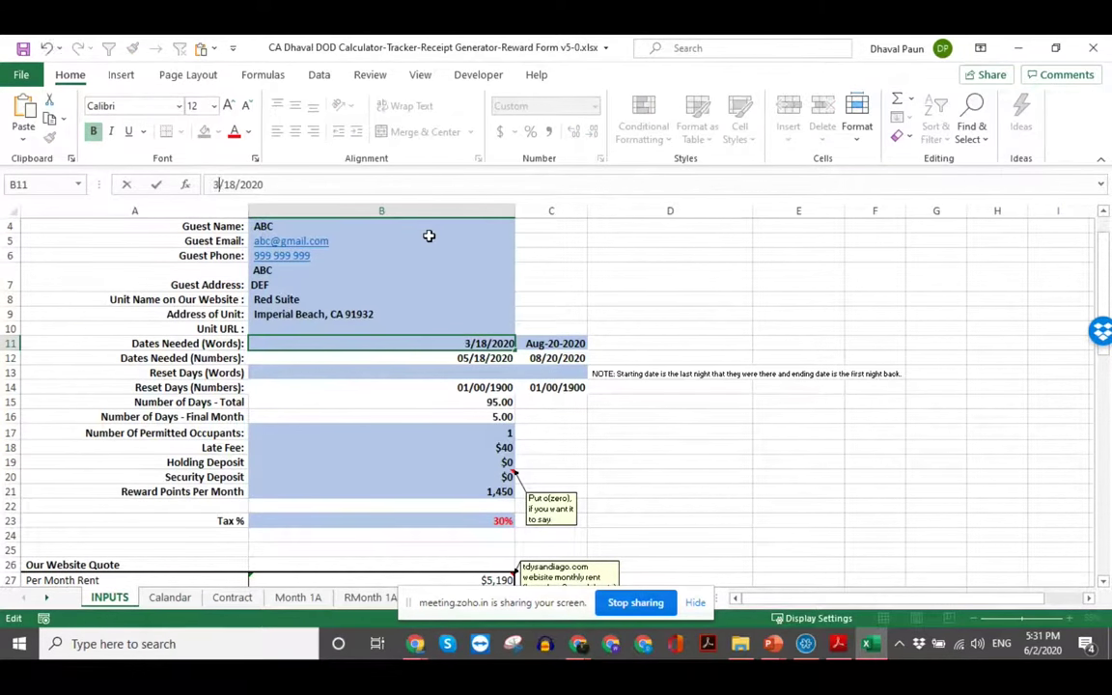
pyautogui.hotkey('ctrl', 'Return')
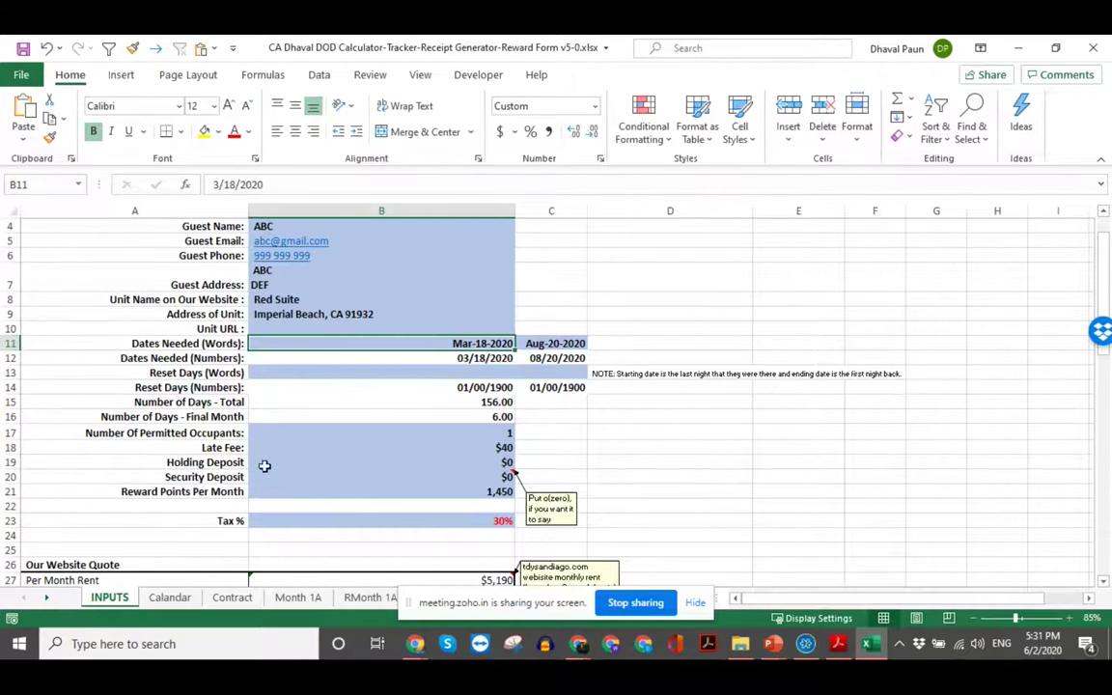
# Step: Check the Month 1A receipt's invoice date, unit, daily price, start and end dates, and total against the new booking start date
pyautogui.click(298, 598)
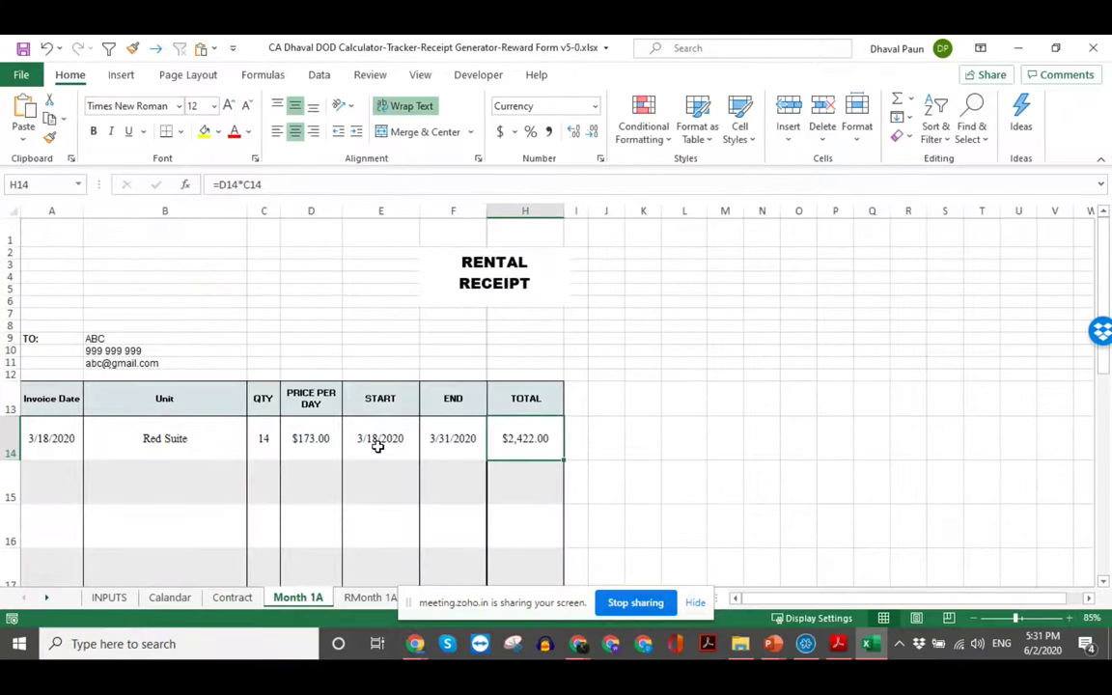
pyautogui.click(377, 446)
pyautogui.click(446, 439)
pyautogui.click(540, 439)
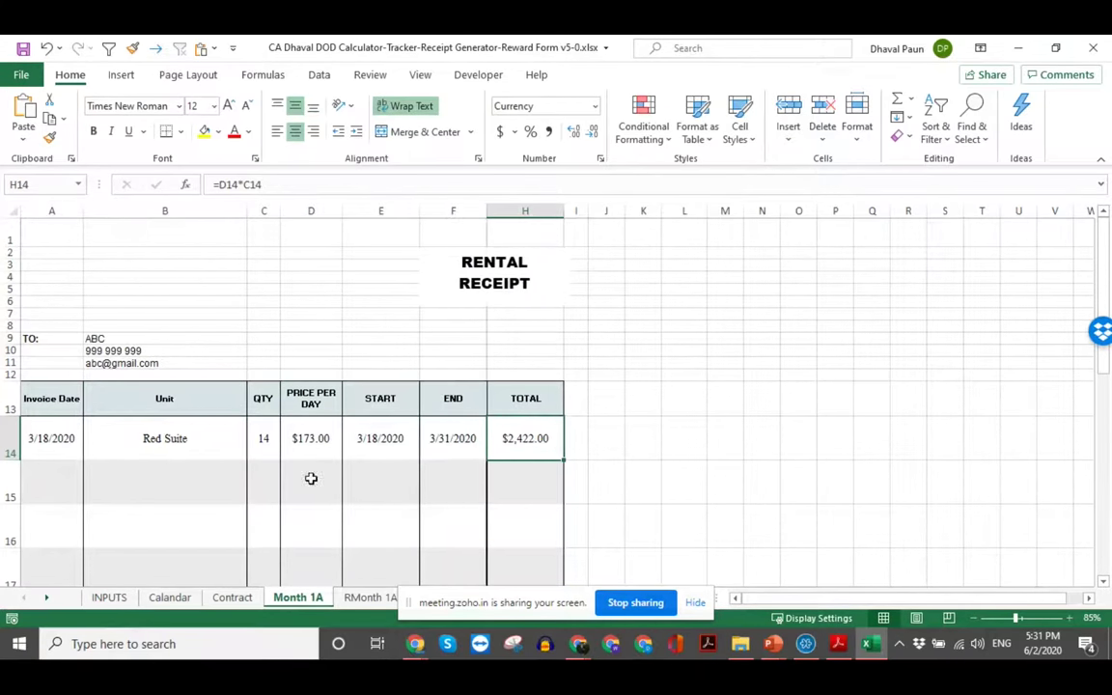
pyautogui.click(47, 443)
pyautogui.click(145, 444)
pyautogui.click(310, 439)
pyautogui.click(455, 439)
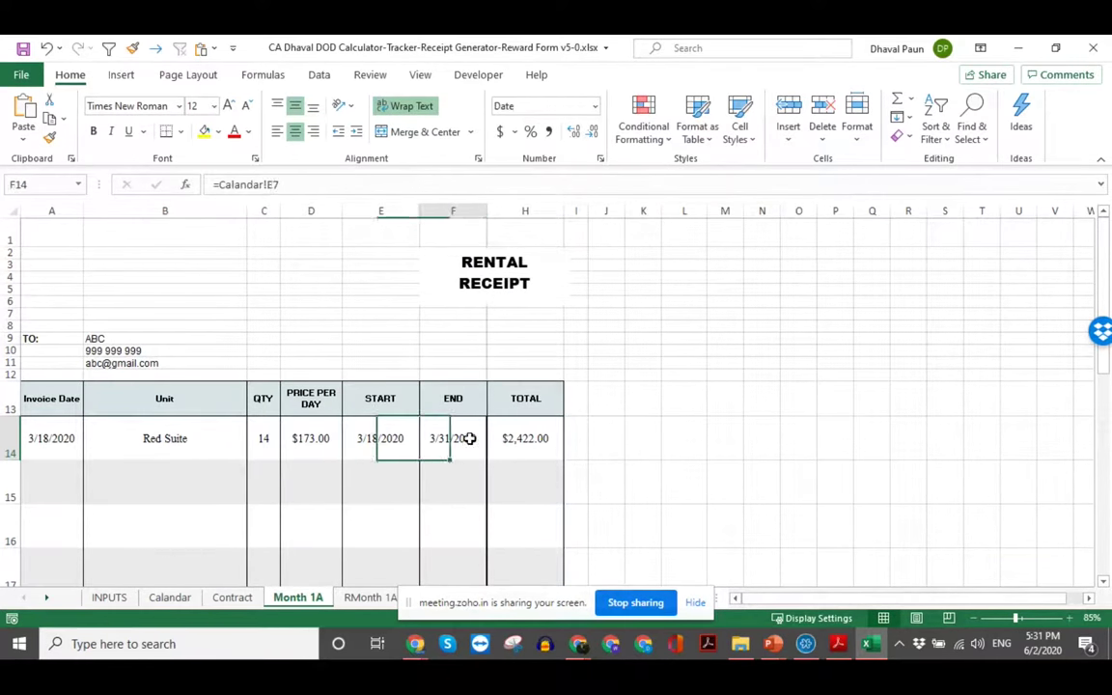
pyautogui.click(535, 442)
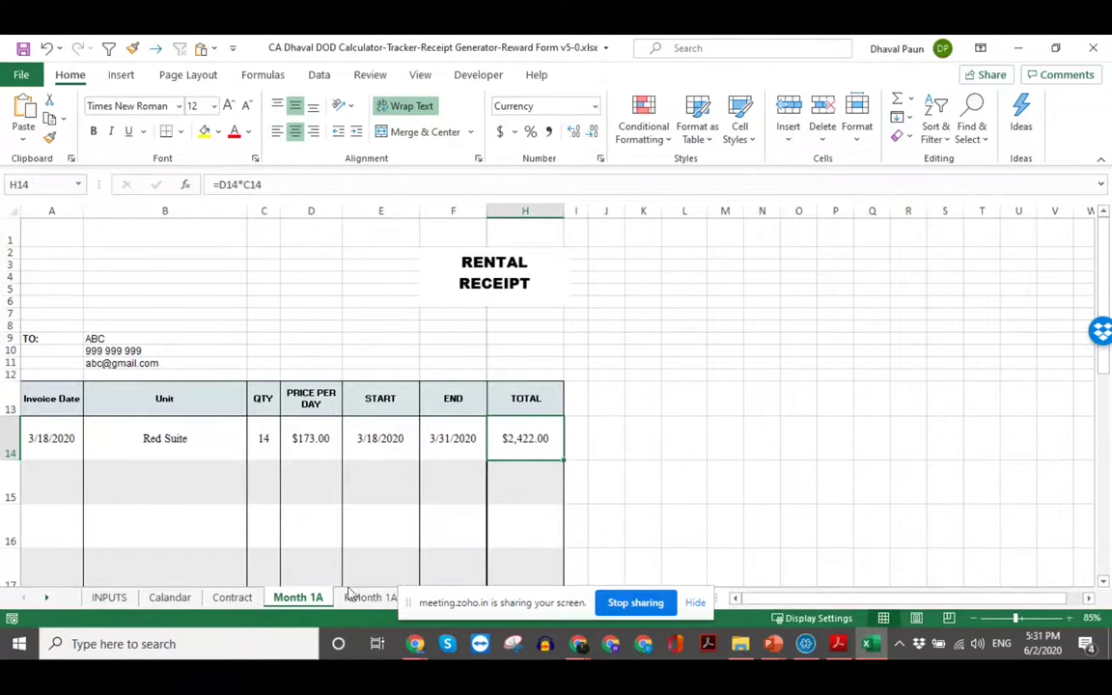
# Step: Inspect the Reward Points Per Month value in B21 of the INPUTS sheet
pyautogui.click(109, 598)
pyautogui.scroll(-1, 471, 423)
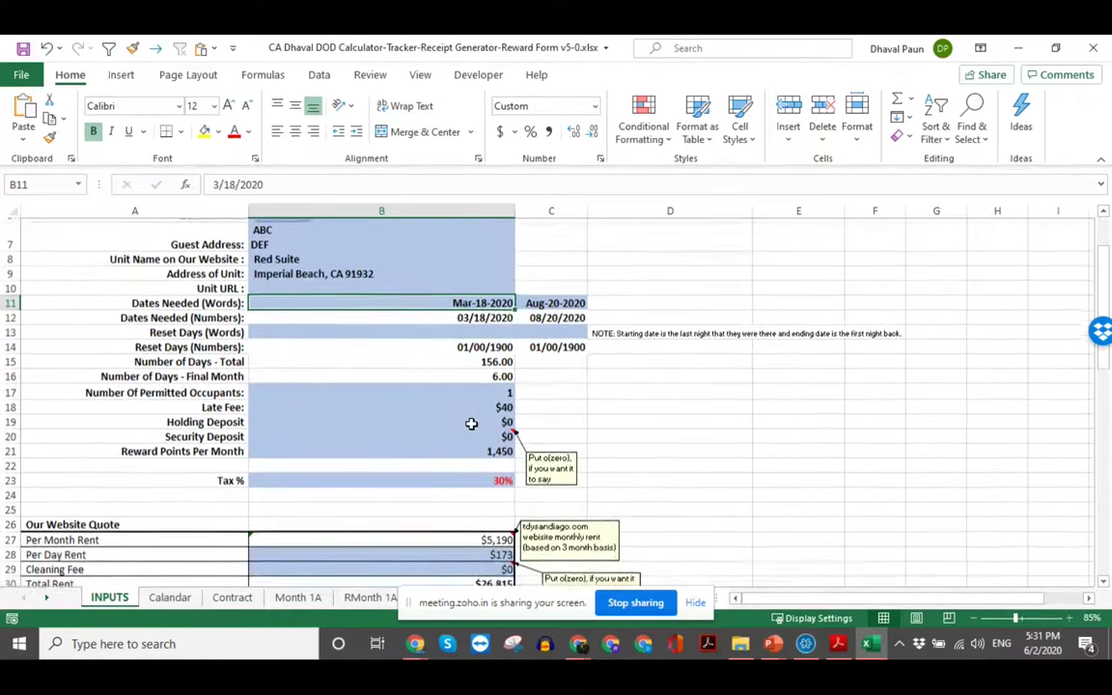
pyautogui.click(472, 447)
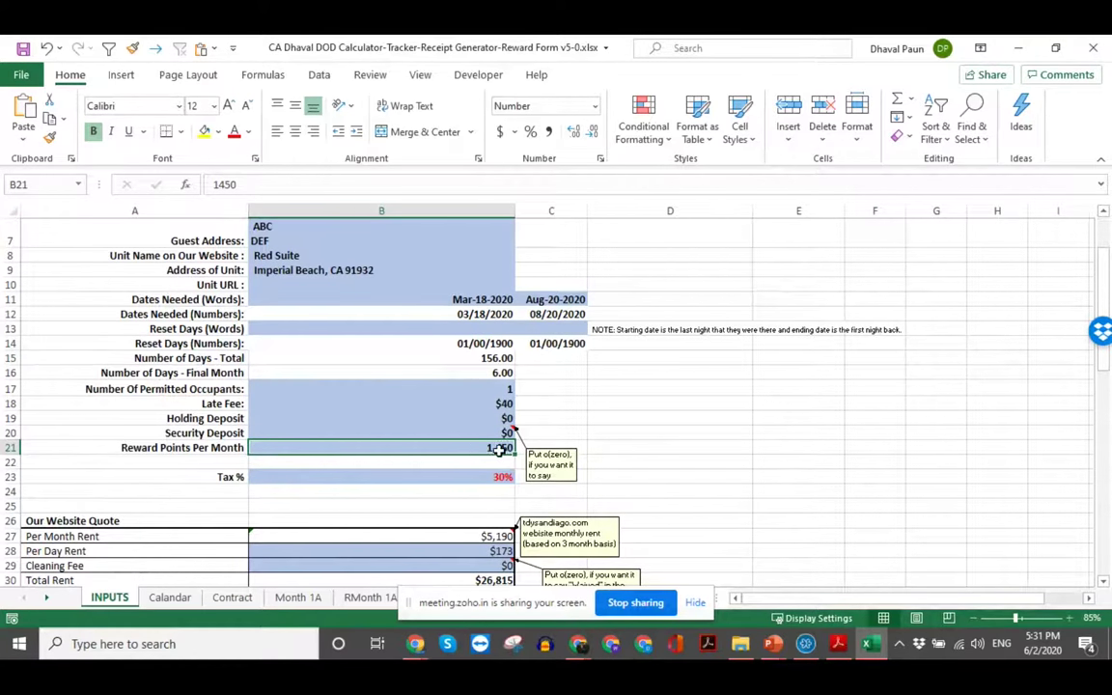
# Step: Examine the Part A reward points values in column P of the Calandar sheet, row by row from Month 1
pyautogui.click(369, 597)
pyautogui.click(172, 598)
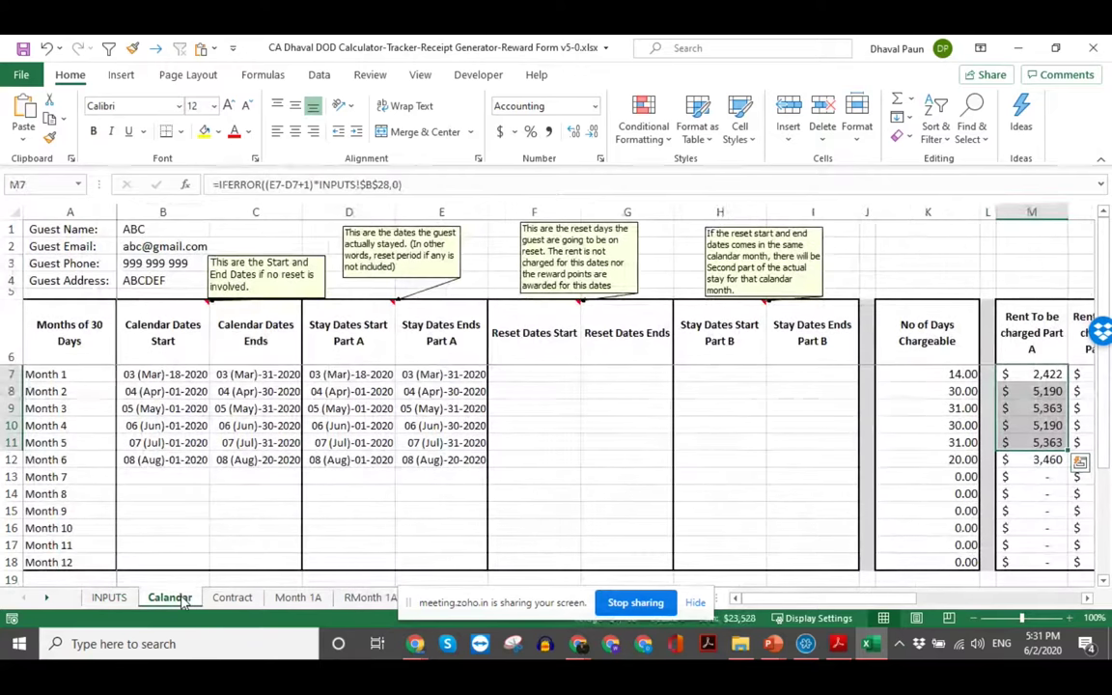
pyautogui.click(1080, 391)
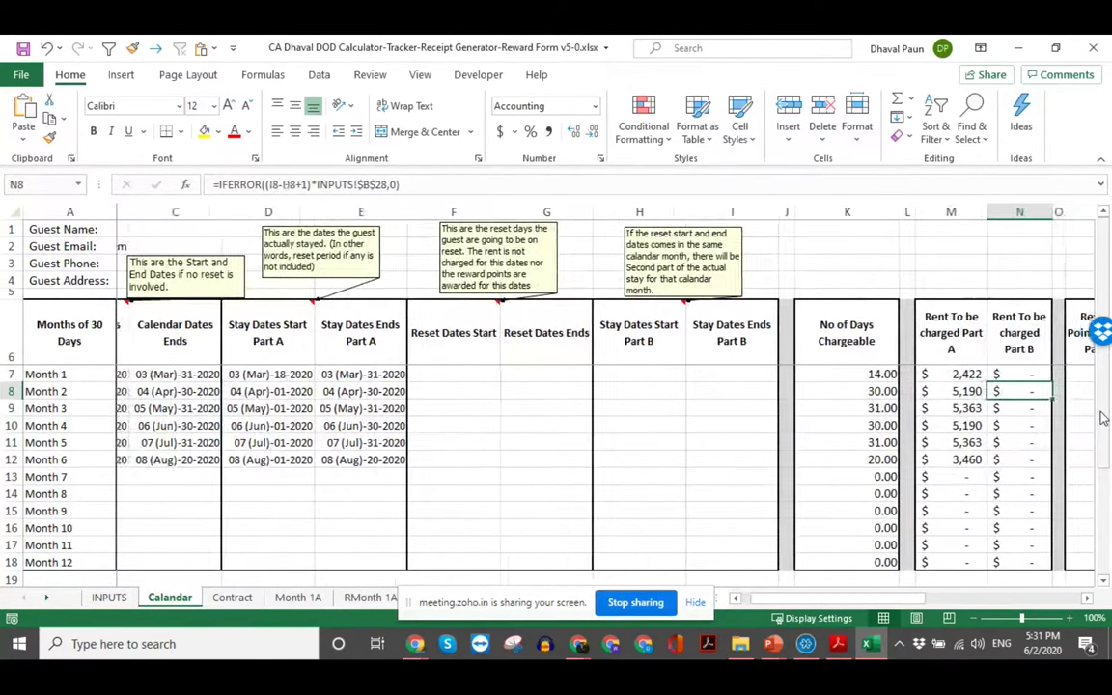
pyautogui.press('Right')
pyautogui.press('Right')
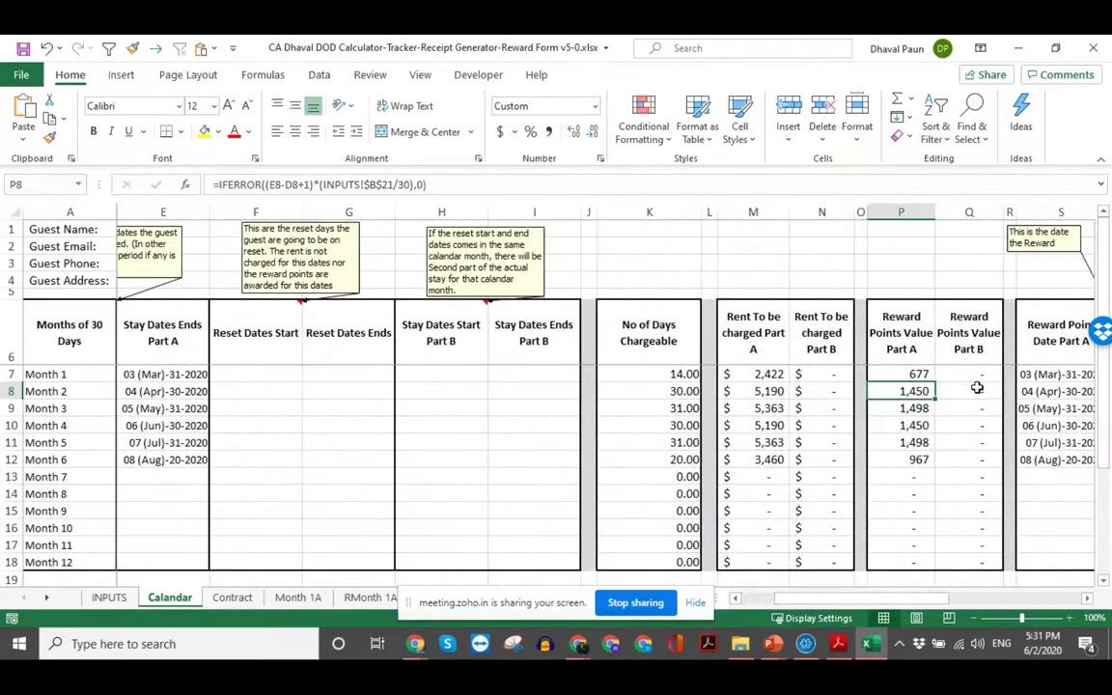
pyautogui.press('Up')
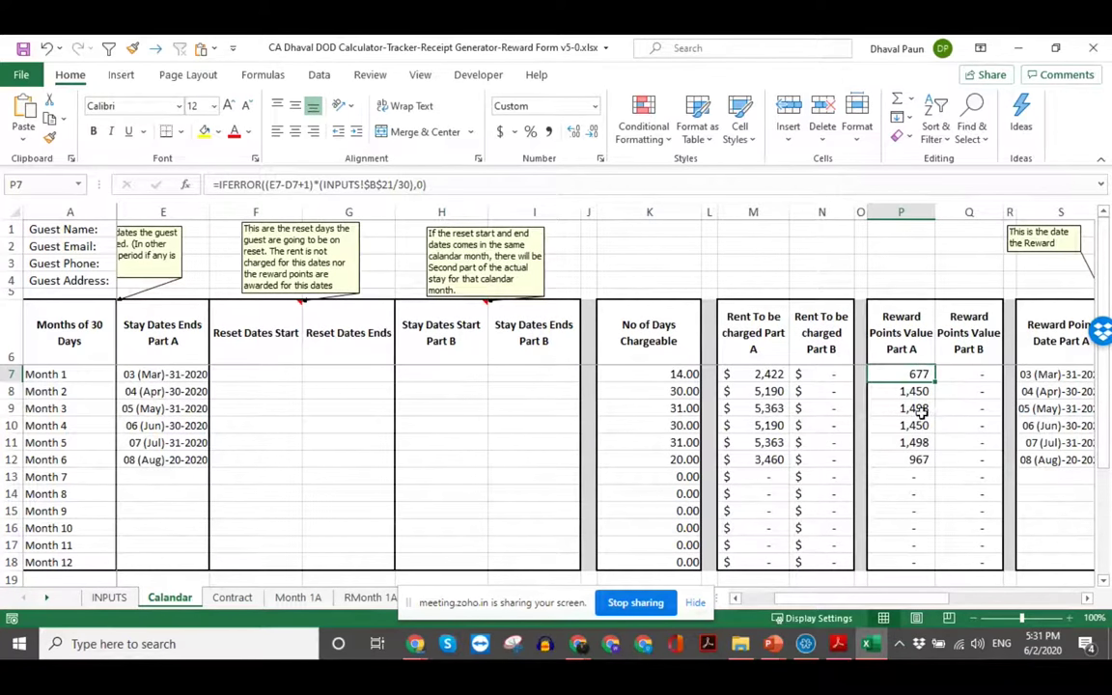
pyautogui.press('Down')
pyautogui.press('Down')
pyautogui.press('Down')
# Step: Review the guest details on the RMonth 1A reward points form and inspect the Reward Points Balance formula in D14
pyautogui.click(368, 600)
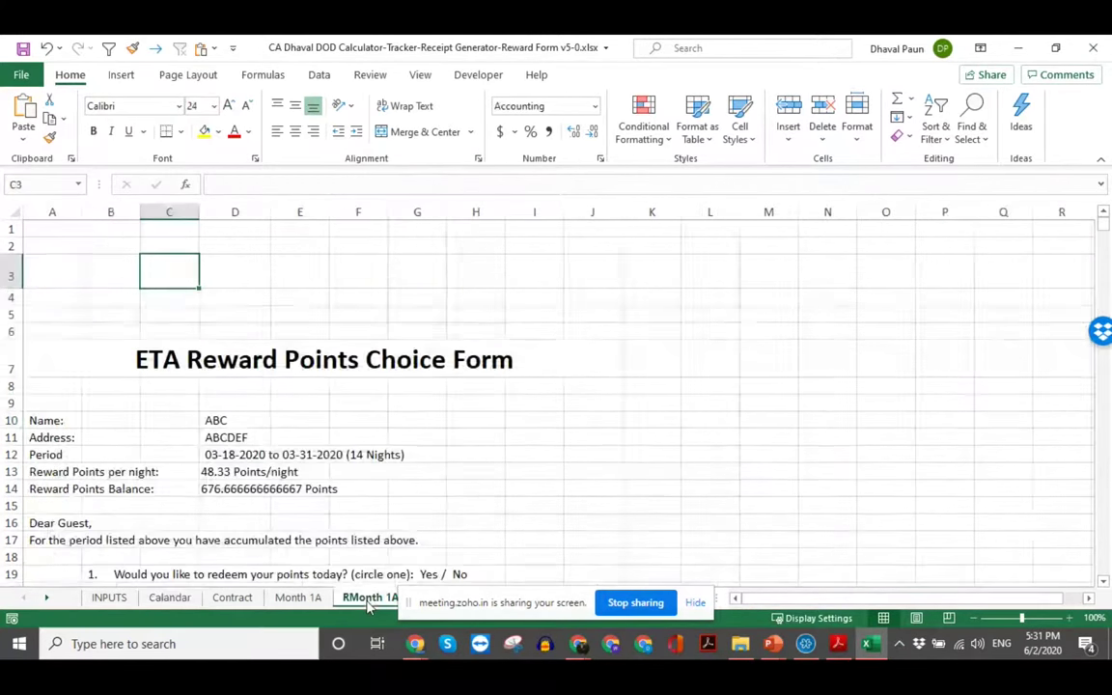
pyautogui.click(226, 362)
pyautogui.scroll(-3, 226, 367)
pyautogui.scroll(1, 226, 366)
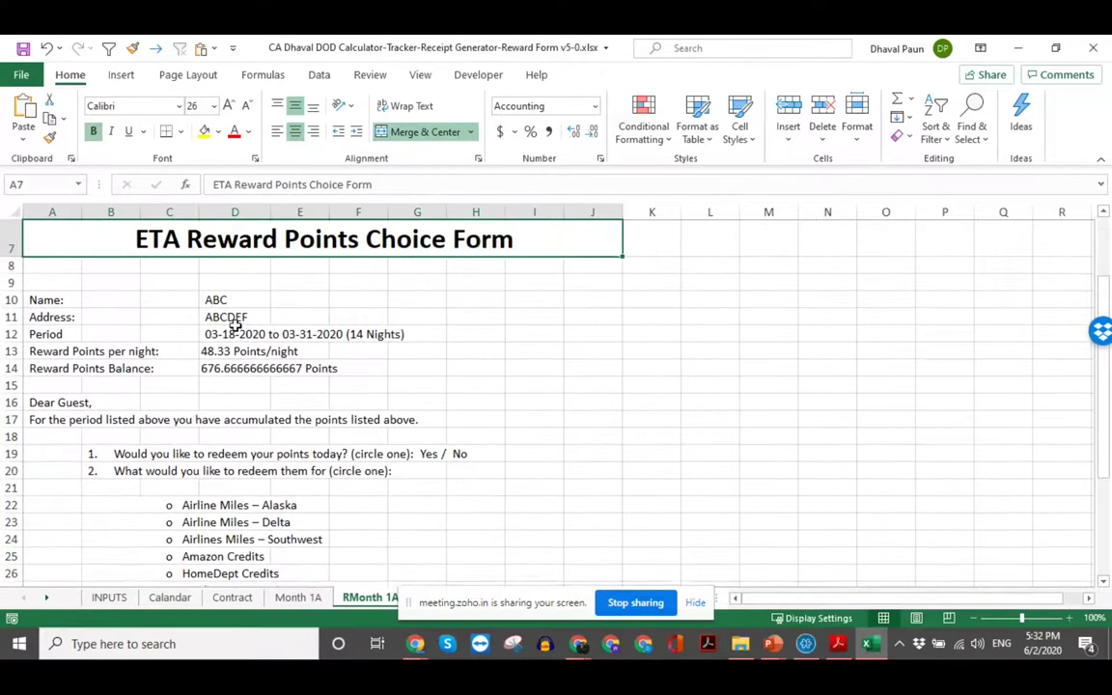
pyautogui.click(213, 369)
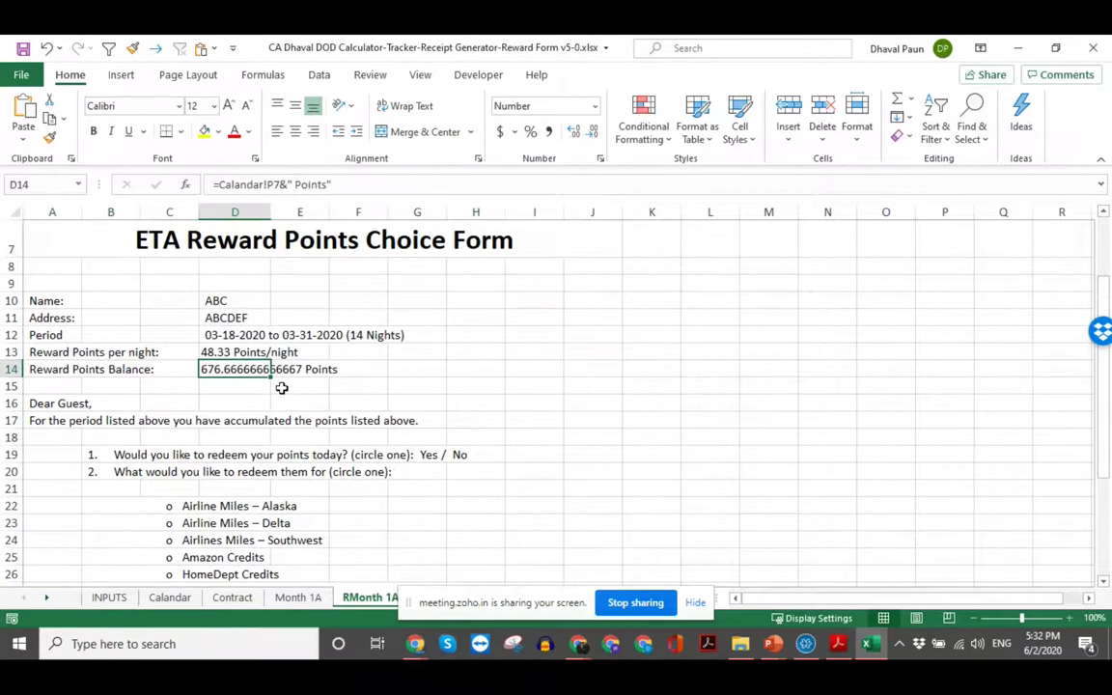
# Step: Look through the RMonth 1A form's redemption options, signature line and closing text, and return to the form's heading
pyautogui.scroll(-2, 290, 391)
pyautogui.click(175, 349)
pyautogui.scroll(-2, 184, 366)
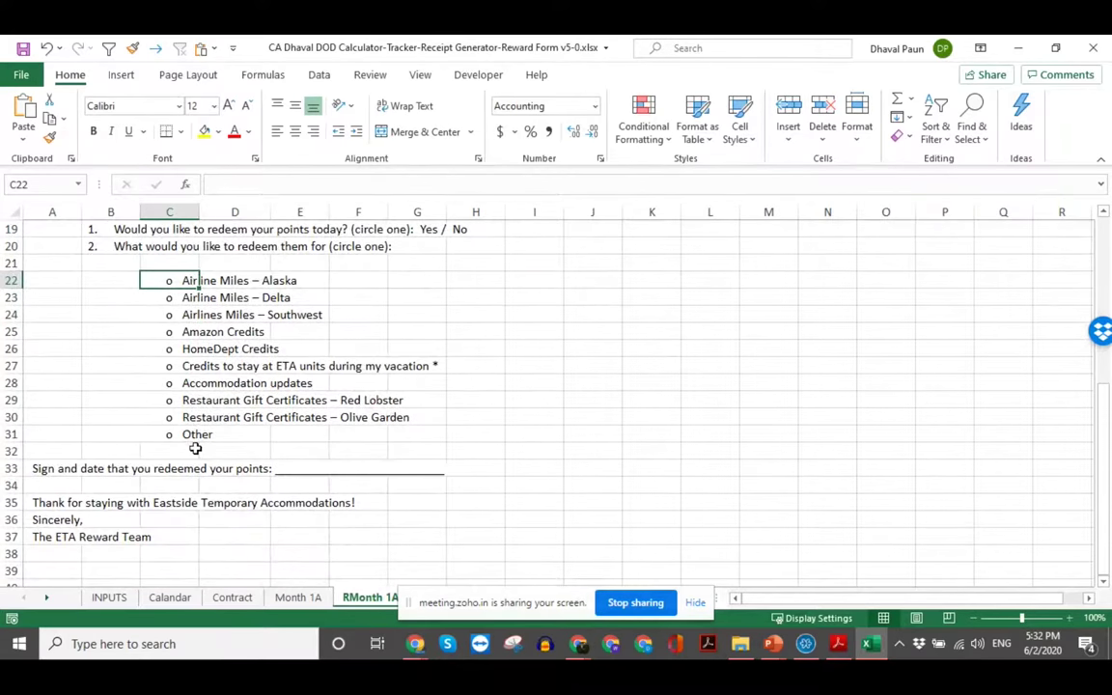
pyautogui.click(338, 467)
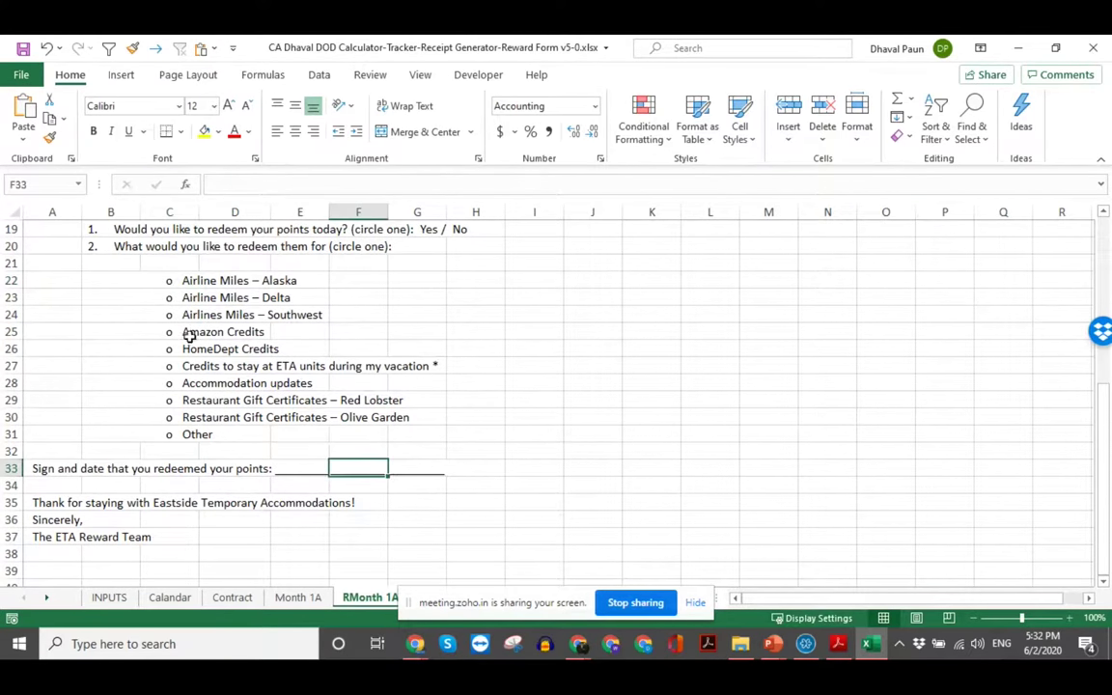
pyautogui.scroll(-2, 155, 521)
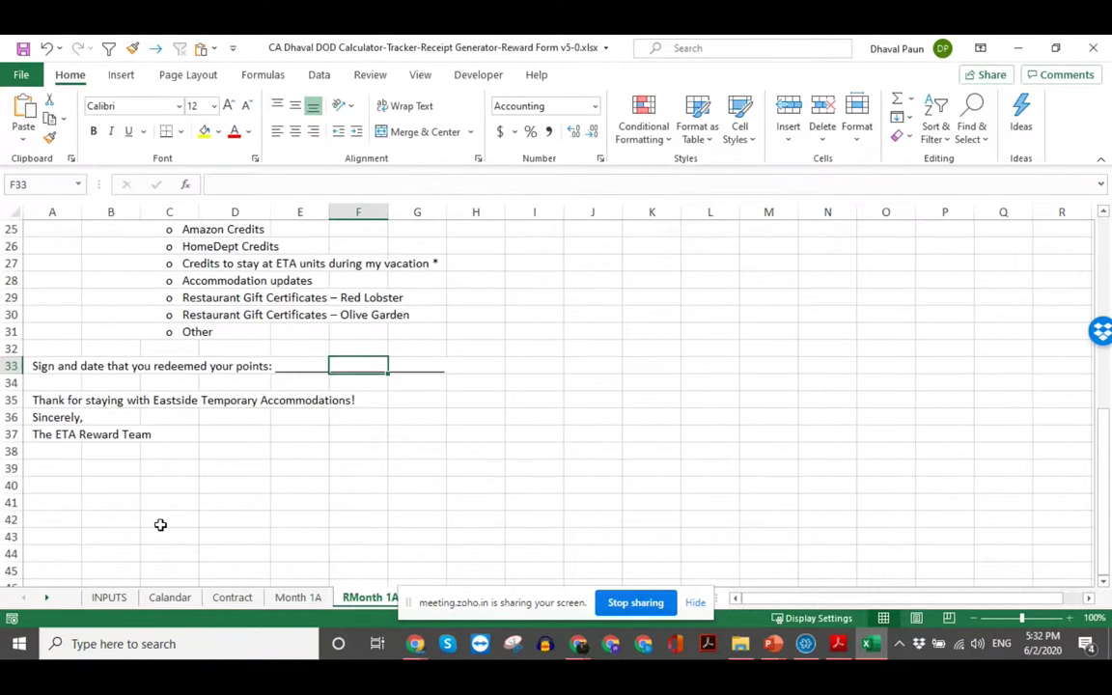
pyautogui.scroll(8, 160, 524)
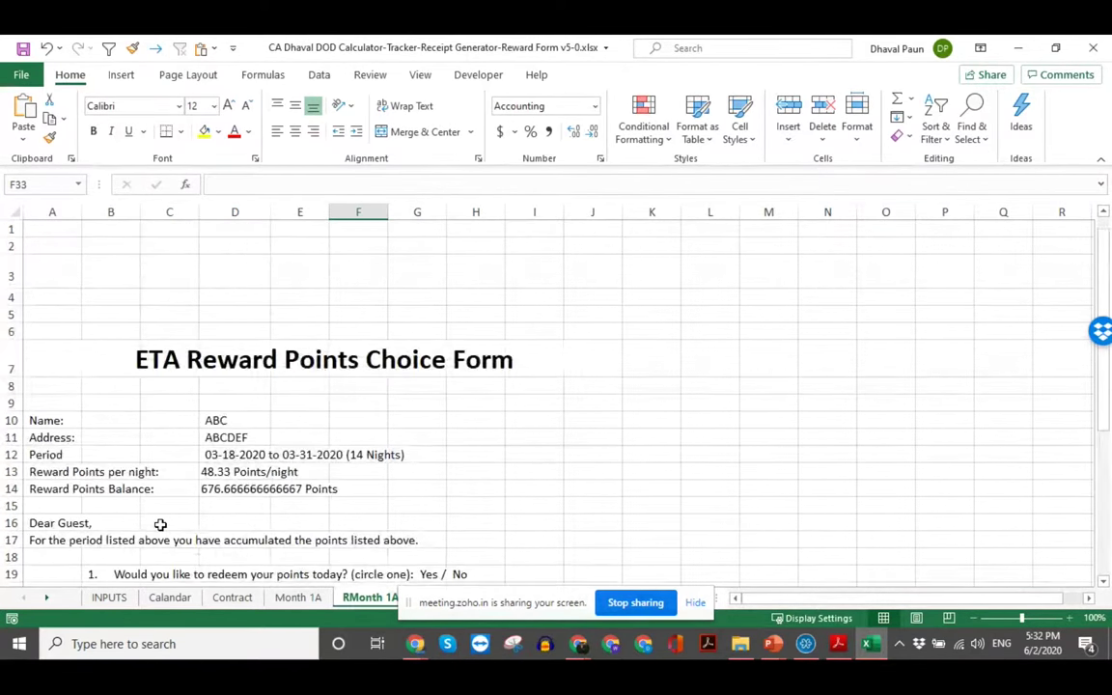
# Step: On the INPUTS sheet, set the Reset Days (Words) start date in B13 to 6 June 2020
pyautogui.click(109, 598)
pyautogui.click(437, 331)
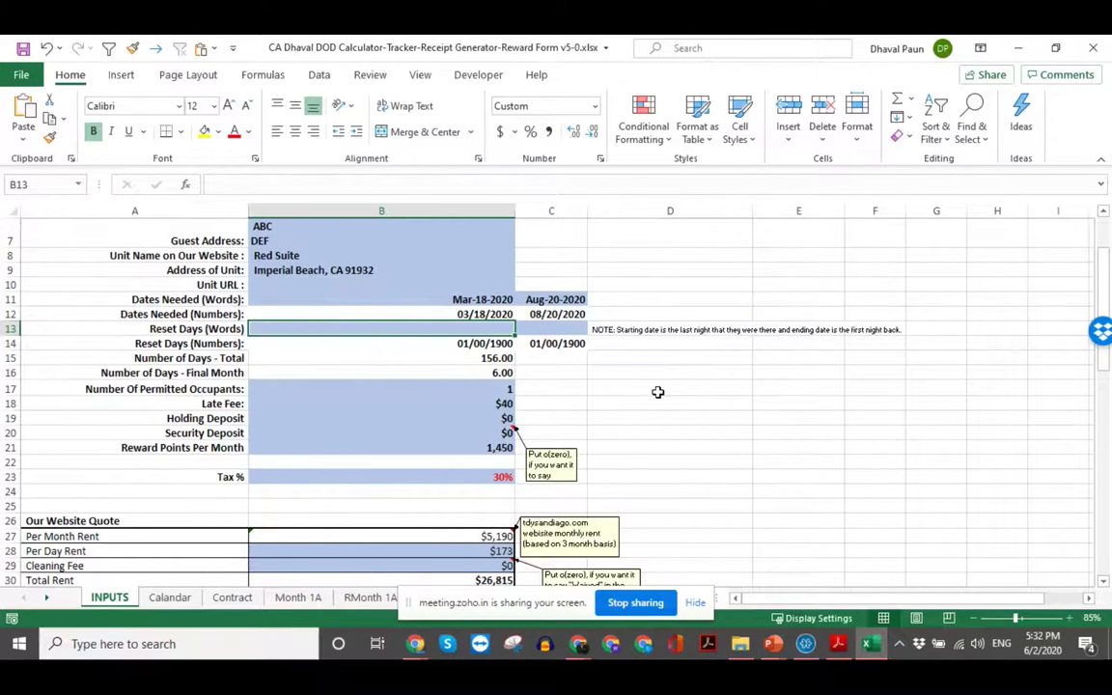
pyautogui.write('6 june')
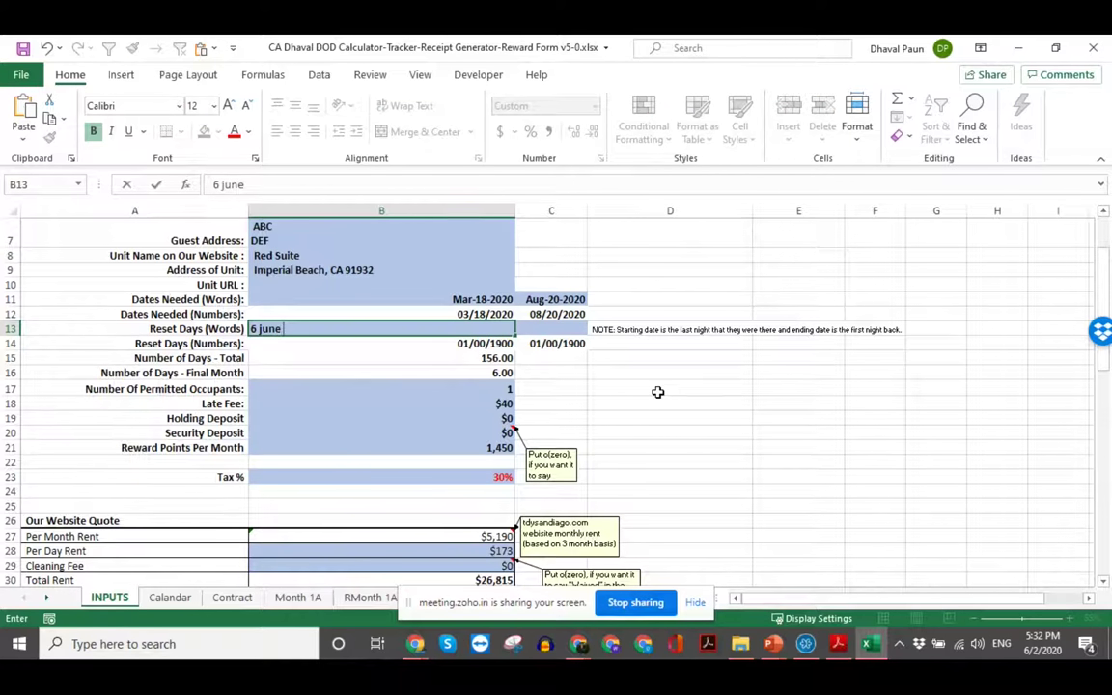
pyautogui.write(' 2020')
pyautogui.press('Return')
pyautogui.press('Up')
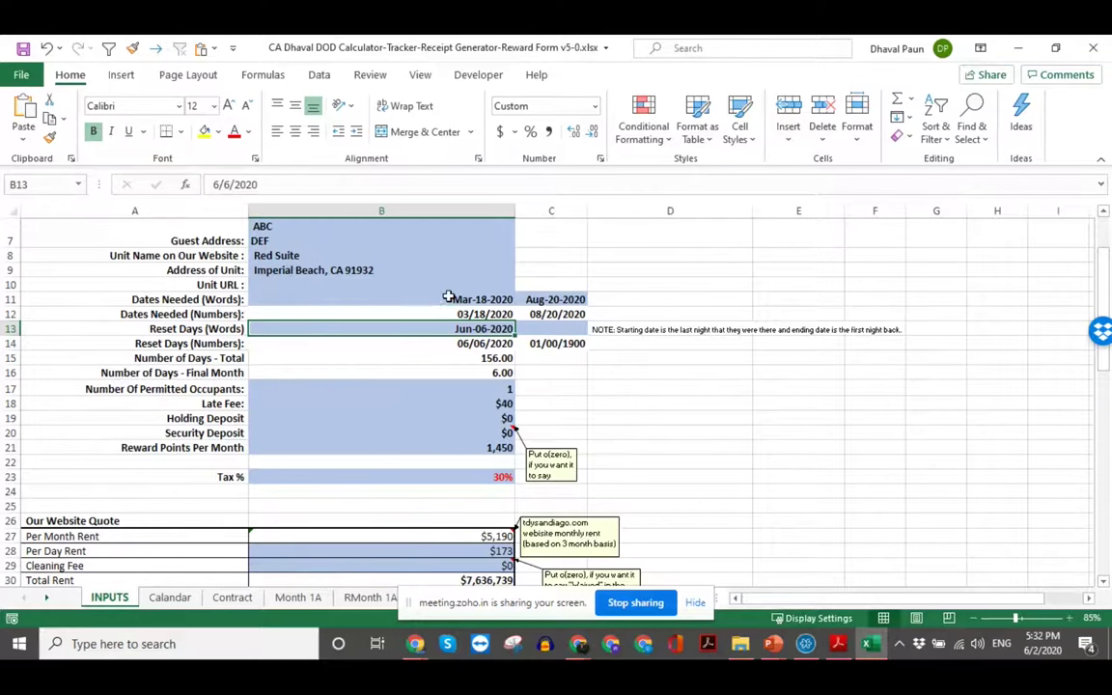
# Step: Set the Reset Days (Words) end date in C13 to 16 June 2020
pyautogui.moveTo(488, 300); pyautogui.dragTo(574, 300)
pyautogui.click(540, 334)
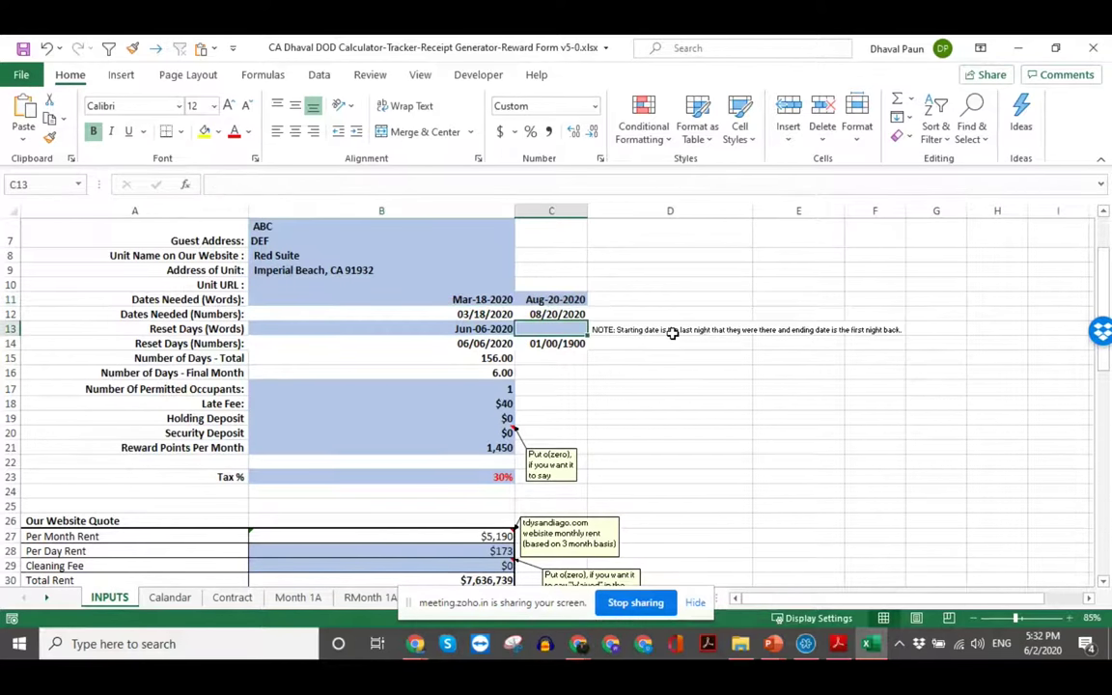
pyautogui.write('16 jun')
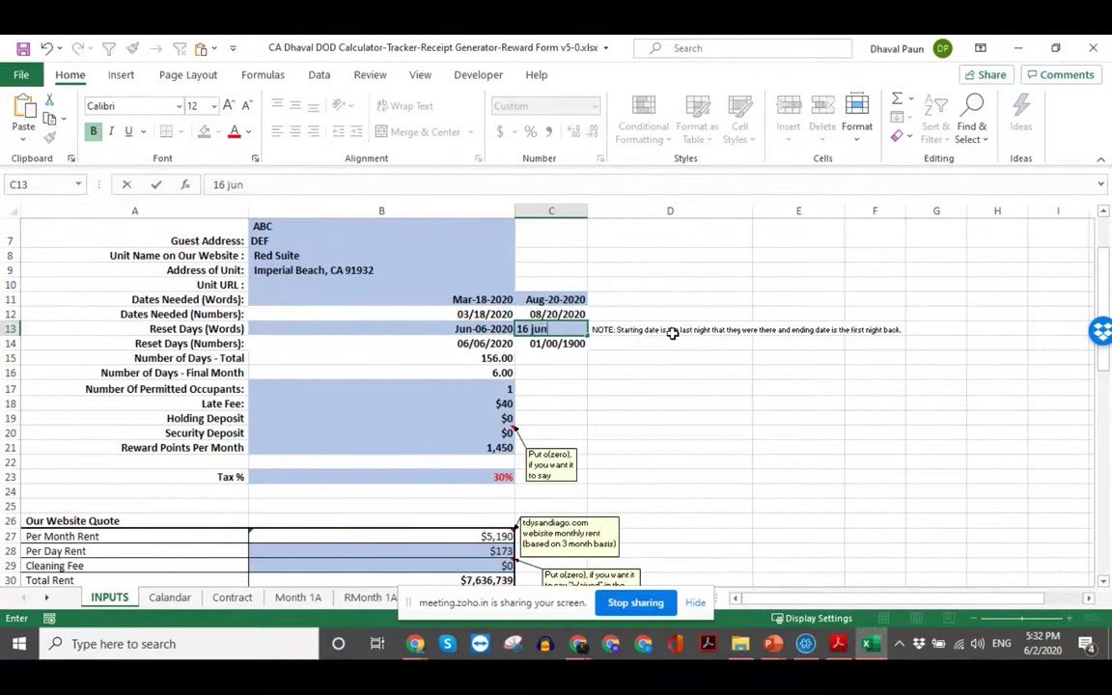
pyautogui.write('e 2020')
pyautogui.press('Return')
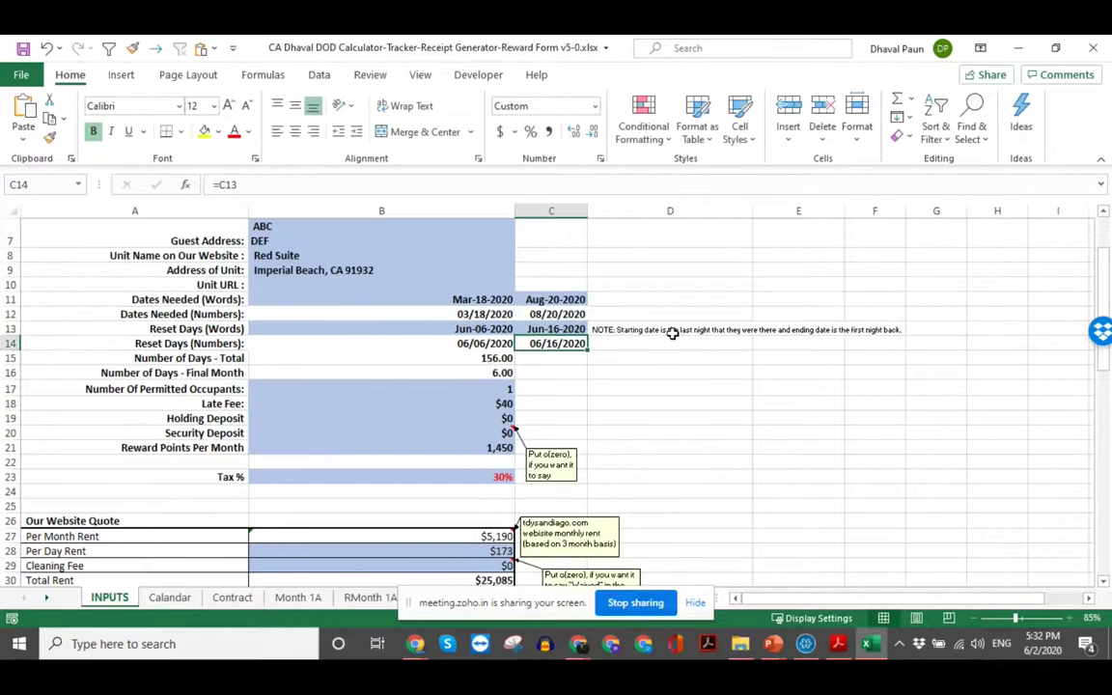
# Step: On the Calandar sheet, review the Part A stay dates from Month 1 through Month 6
pyautogui.click(170, 598)
pyautogui.click(281, 441)
pyautogui.press('Left')
pyautogui.press('Left')
pyautogui.press('Left')
pyautogui.press('Left')
pyautogui.press('Left')
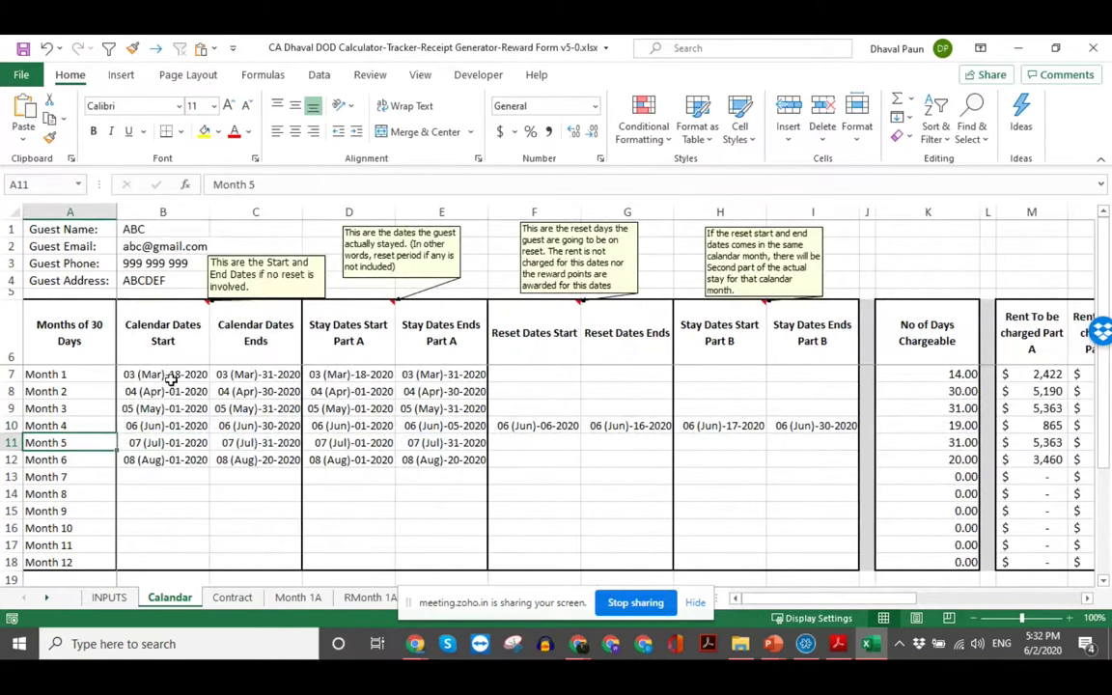
pyautogui.click(342, 379)
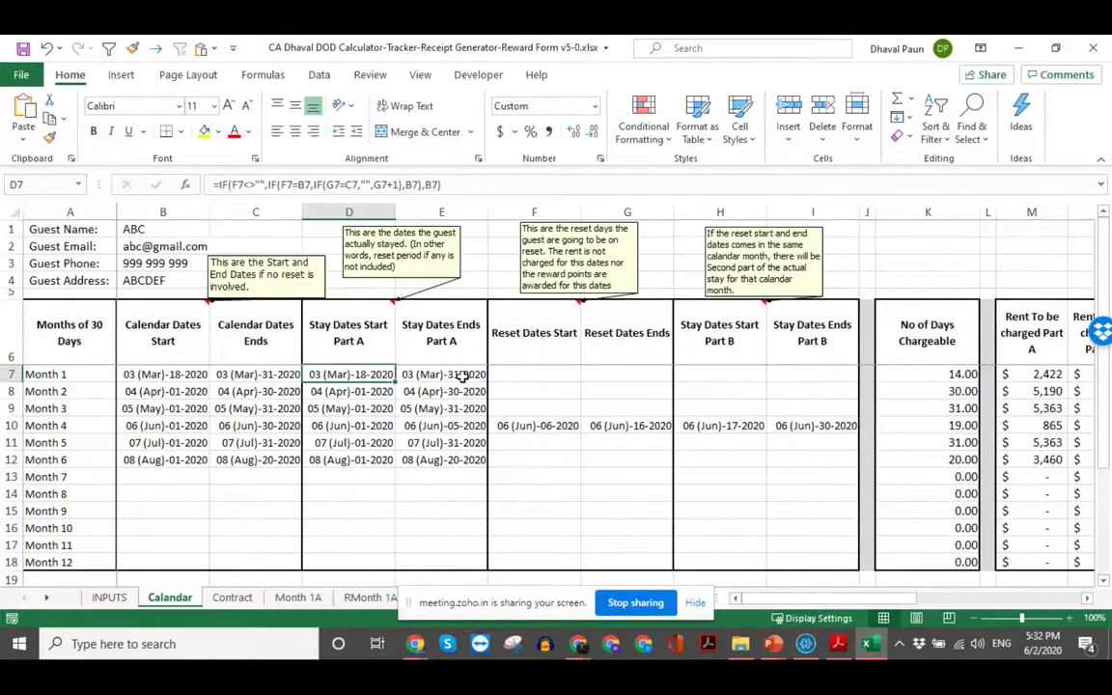
pyautogui.click(435, 461)
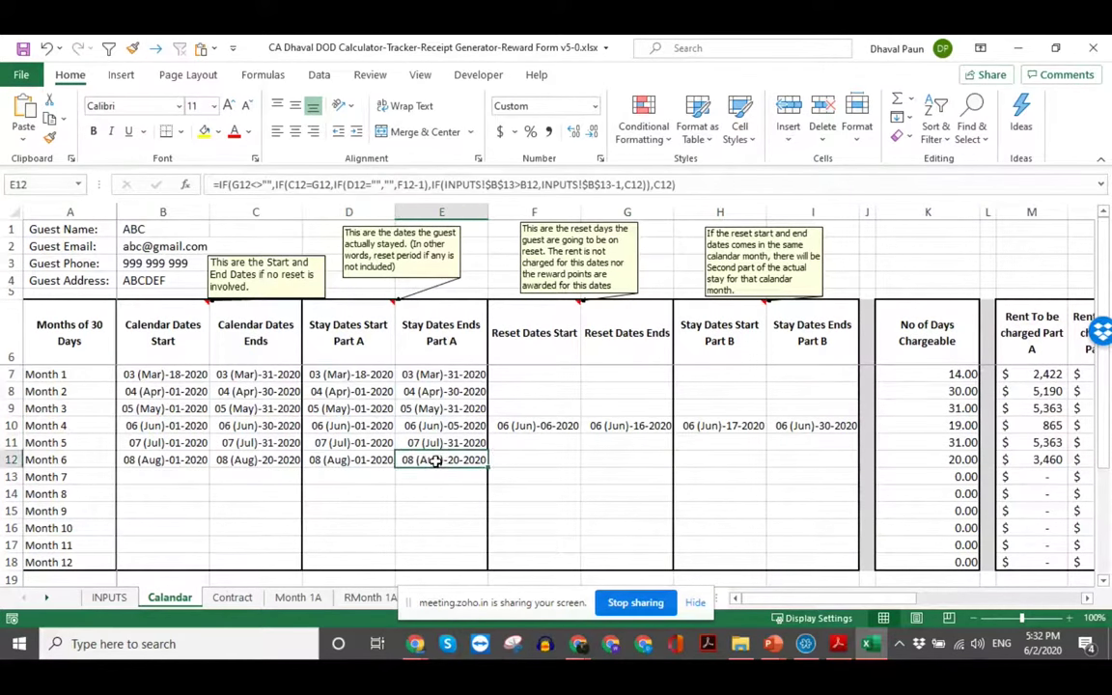
# Step: Compare Month 4's Part A stay dates with its reset start date and inspect their formulas in row 10
pyautogui.click(376, 425)
pyautogui.click(431, 426)
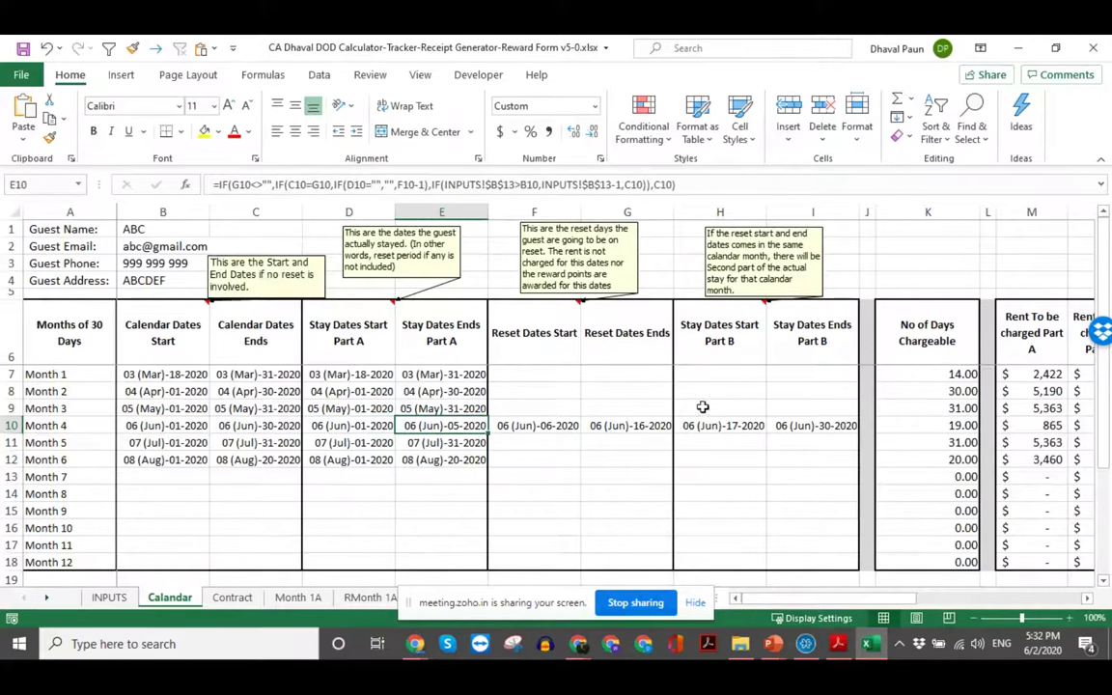
pyautogui.moveTo(344, 345); pyautogui.dragTo(439, 338)
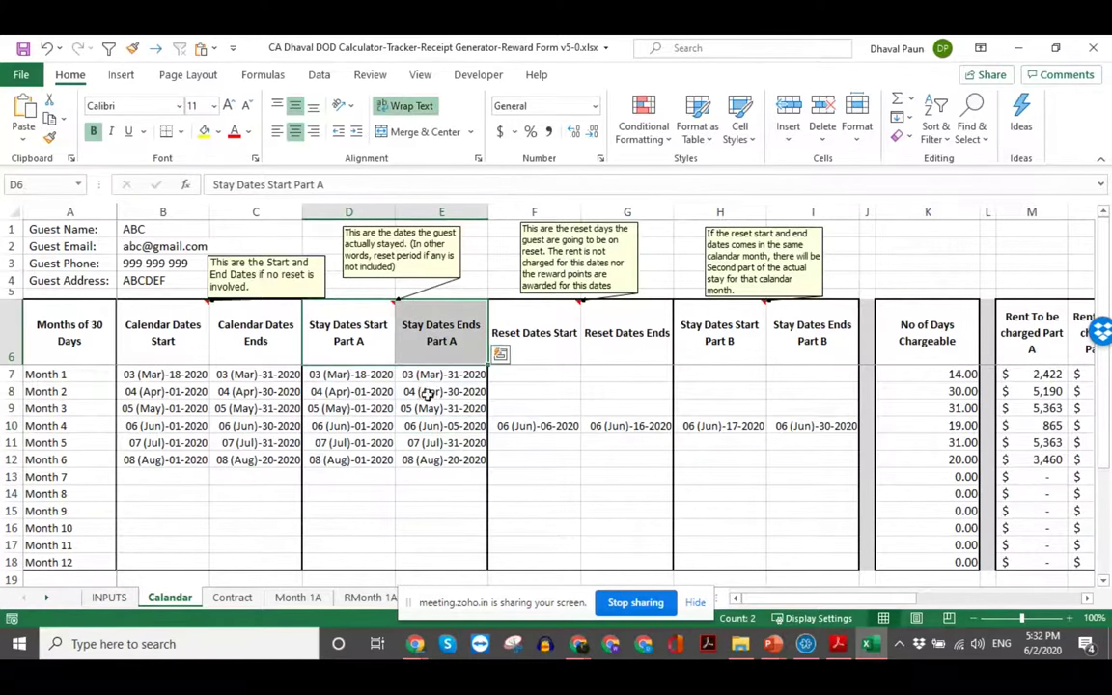
pyautogui.click(360, 427)
pyautogui.click(538, 425)
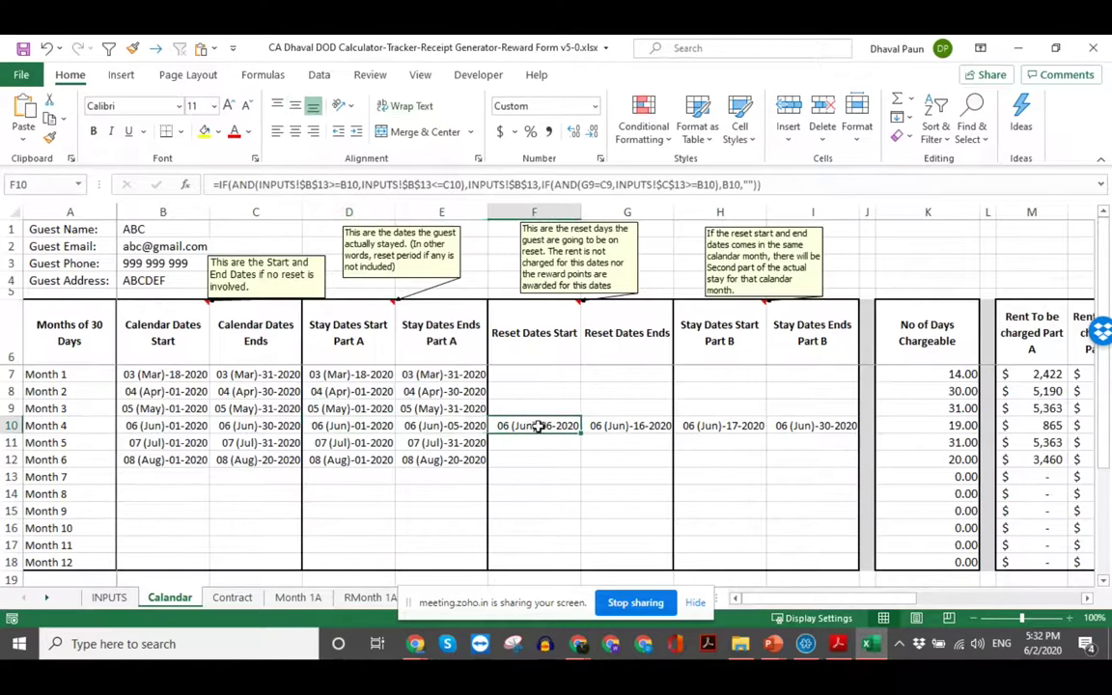
pyautogui.click(432, 425)
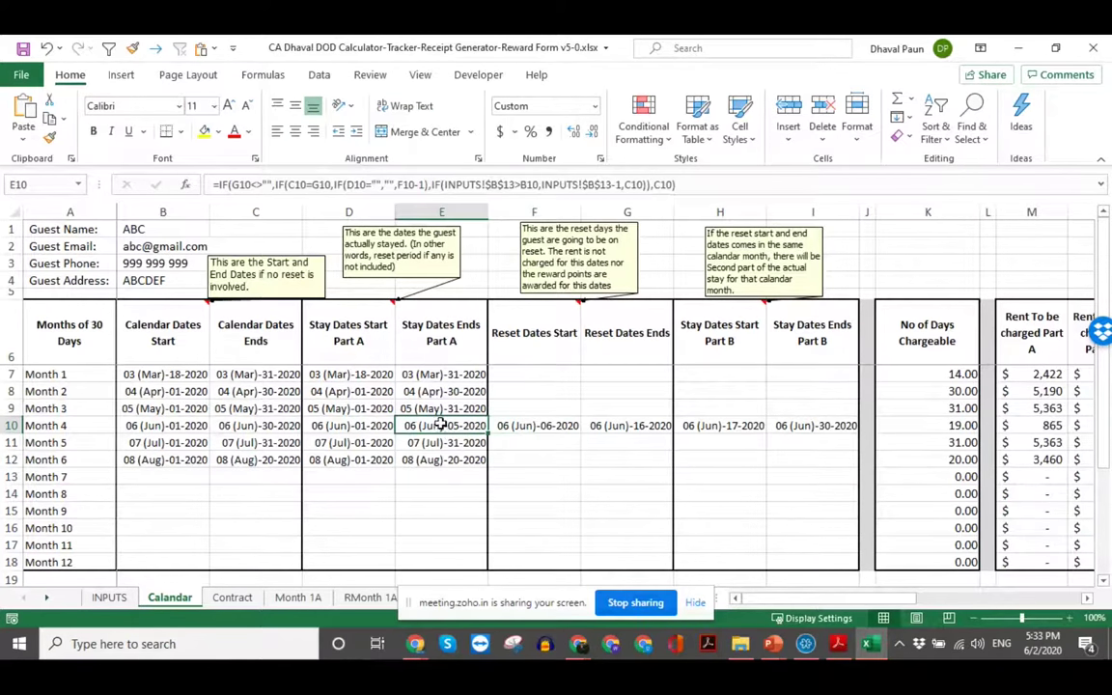
# Step: Check the Reset Days start date in B13 of the INPUTS sheet
pyautogui.click(109, 597)
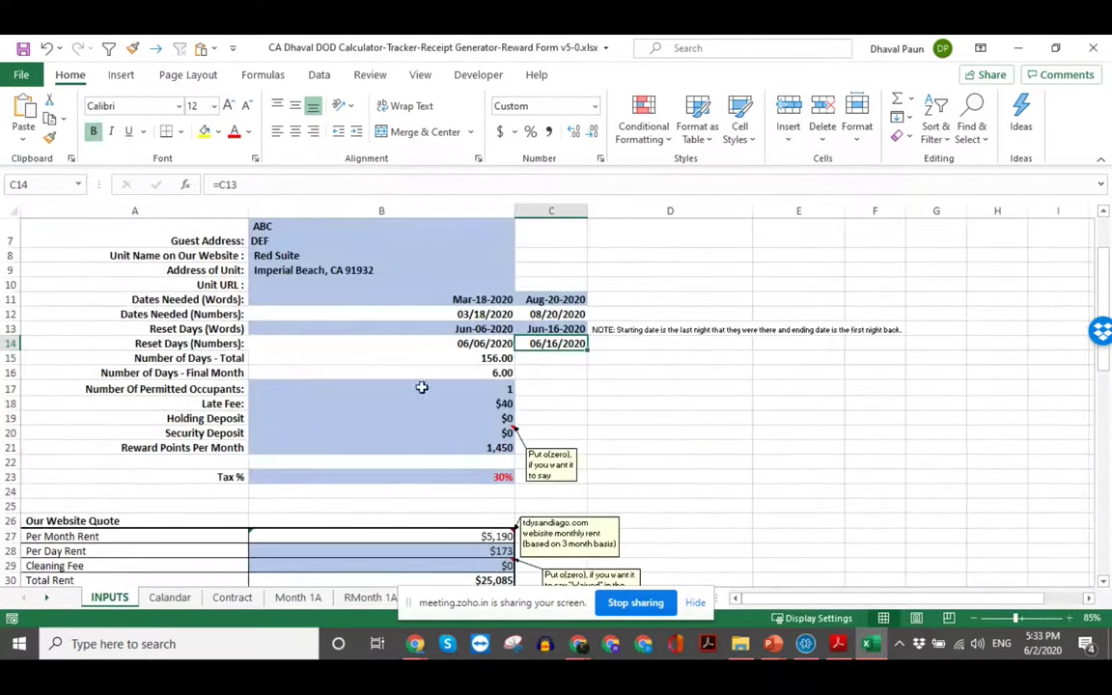
pyautogui.click(471, 340)
pyautogui.click(471, 328)
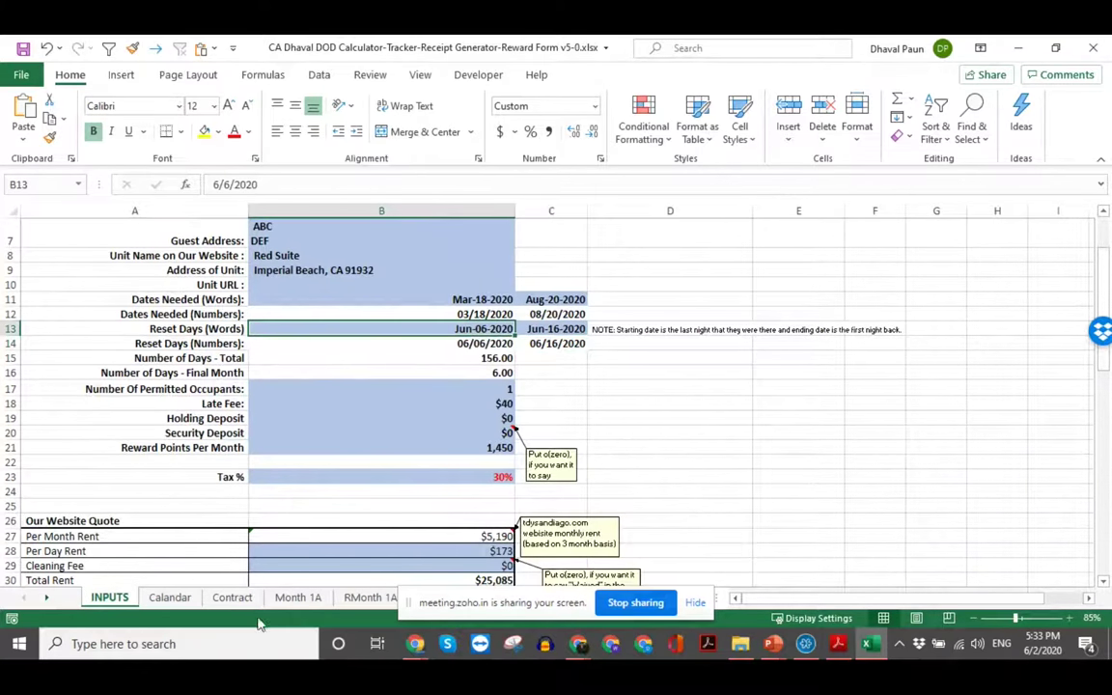
# Step: Examine how Month 4 on the Calandar sheet splits into Part A stay, reset and Part B stay dates
pyautogui.click(170, 597)
pyautogui.moveTo(355, 426); pyautogui.dragTo(435, 427)
pyautogui.moveTo(724, 425); pyautogui.dragTo(794, 426)
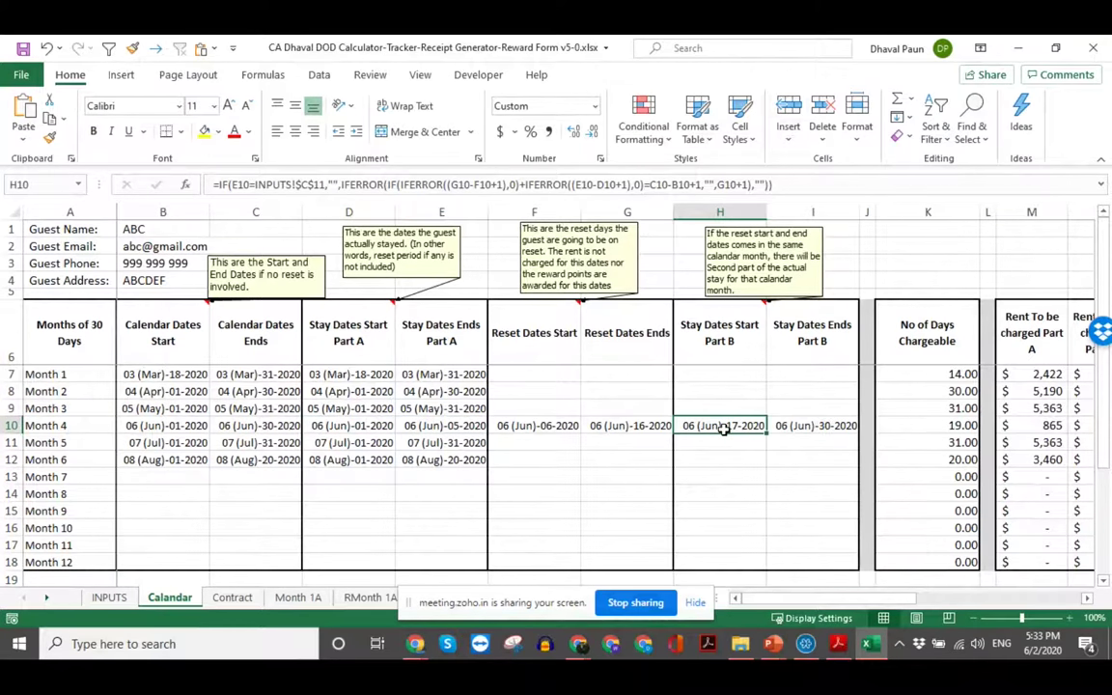
pyautogui.moveTo(720, 425); pyautogui.dragTo(801, 426)
pyautogui.moveTo(717, 326); pyautogui.dragTo(799, 538)
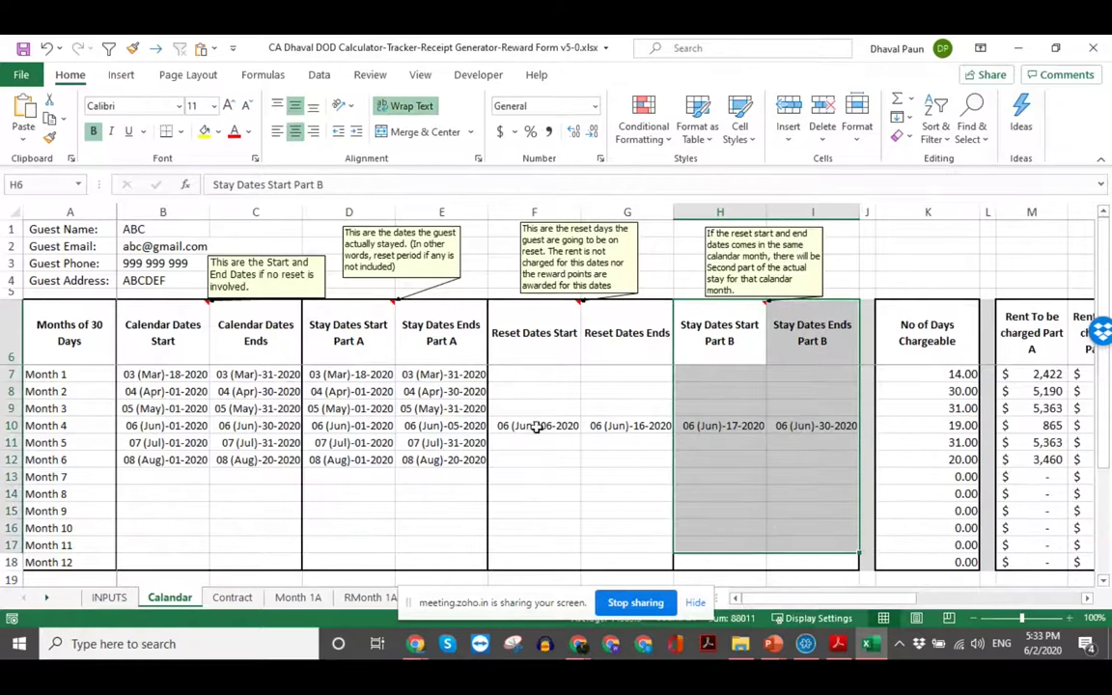
pyautogui.click(560, 426)
pyautogui.click(618, 425)
pyautogui.click(745, 434)
pyautogui.click(799, 426)
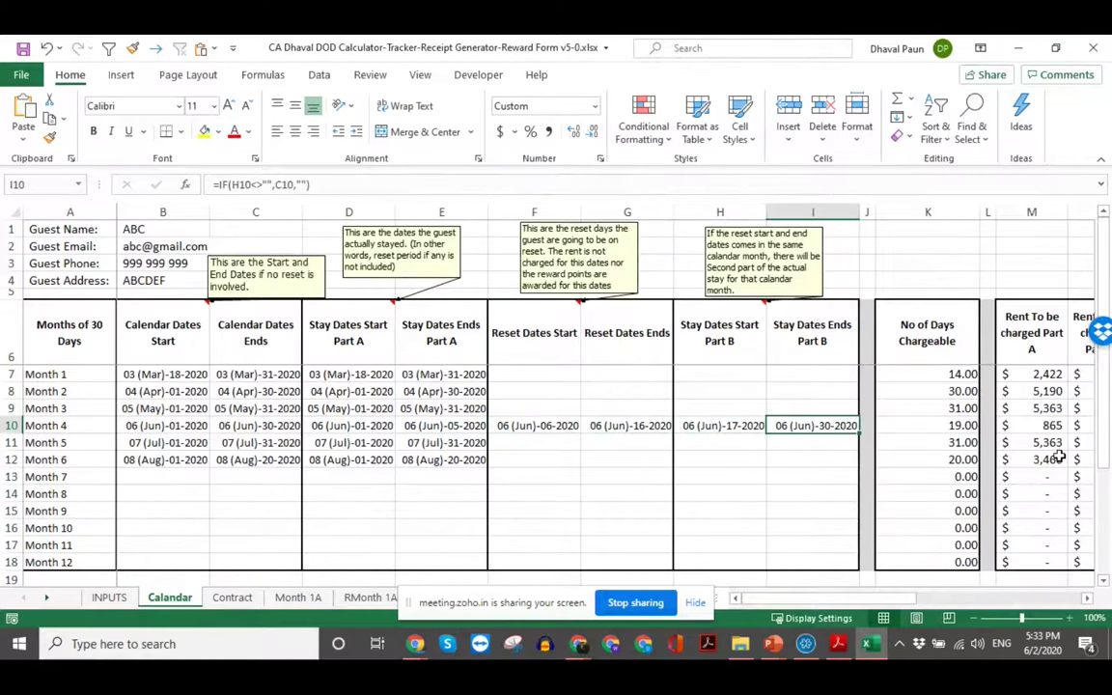
# Step: Examine Month 4's reward points and rent for Parts A and B, including the Part B rent formula in N10
pyautogui.press('Right')
pyautogui.press('Right')
pyautogui.press('Right')
pyautogui.press('Right')
pyautogui.press('Right')
pyautogui.press('Right')
pyautogui.press('Right')
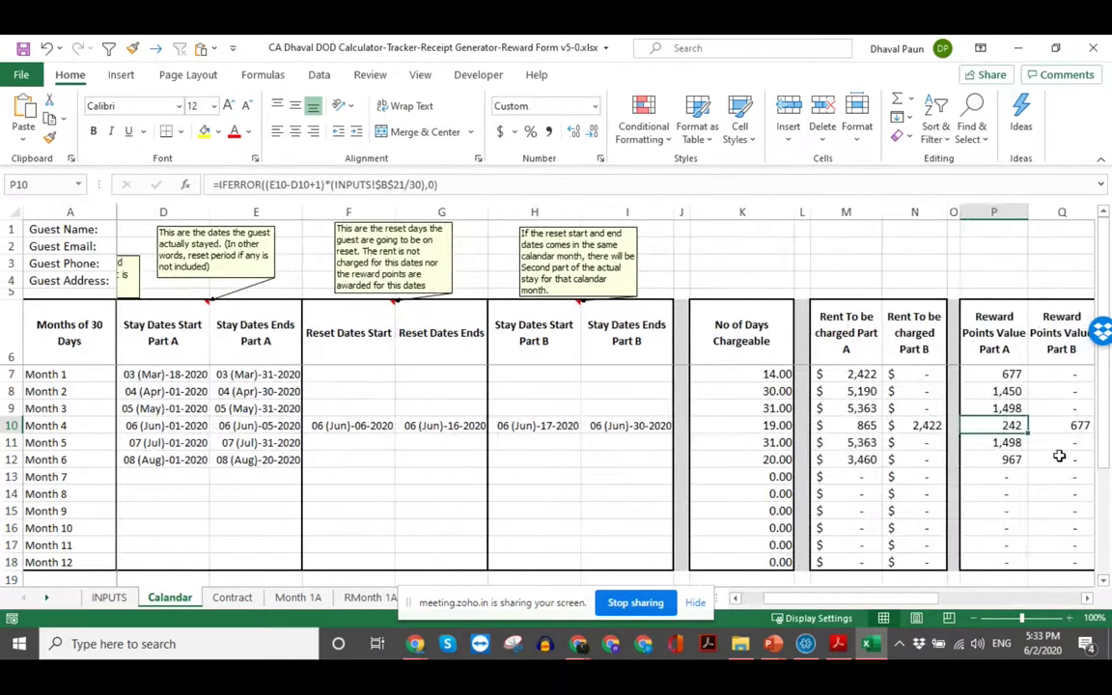
pyautogui.press('Left')
pyautogui.press('Left')
pyautogui.click(922, 323)
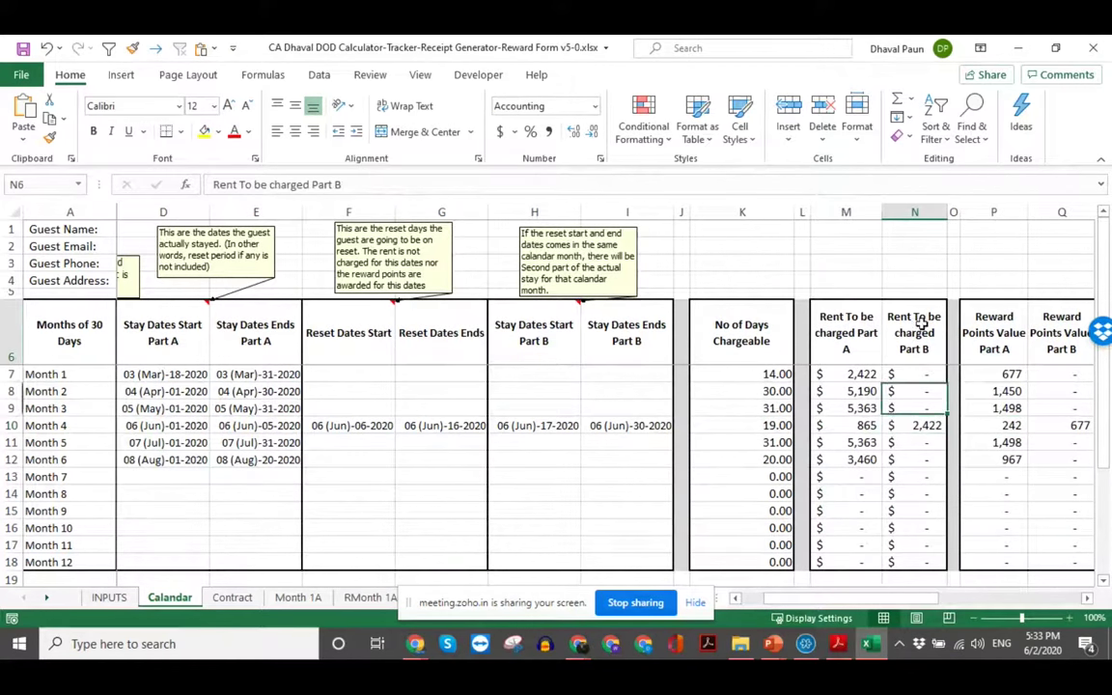
pyautogui.click(924, 429)
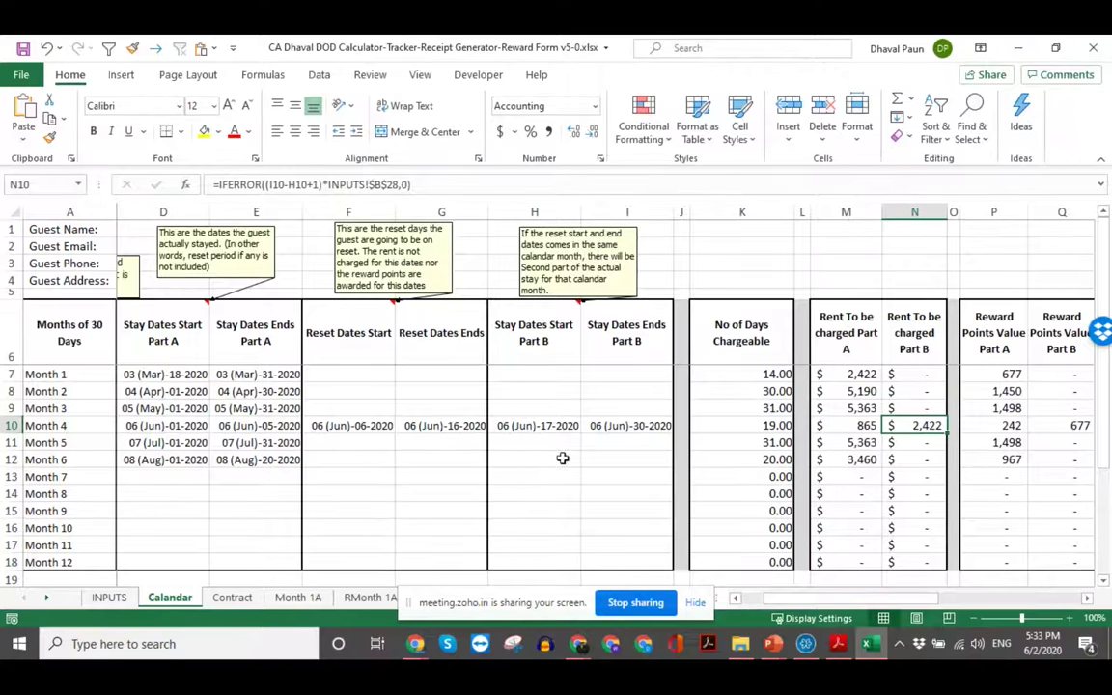
# Step: Open the Month 4B rental receipt sheet for the second part of Month 4
pyautogui.click(73, 423)
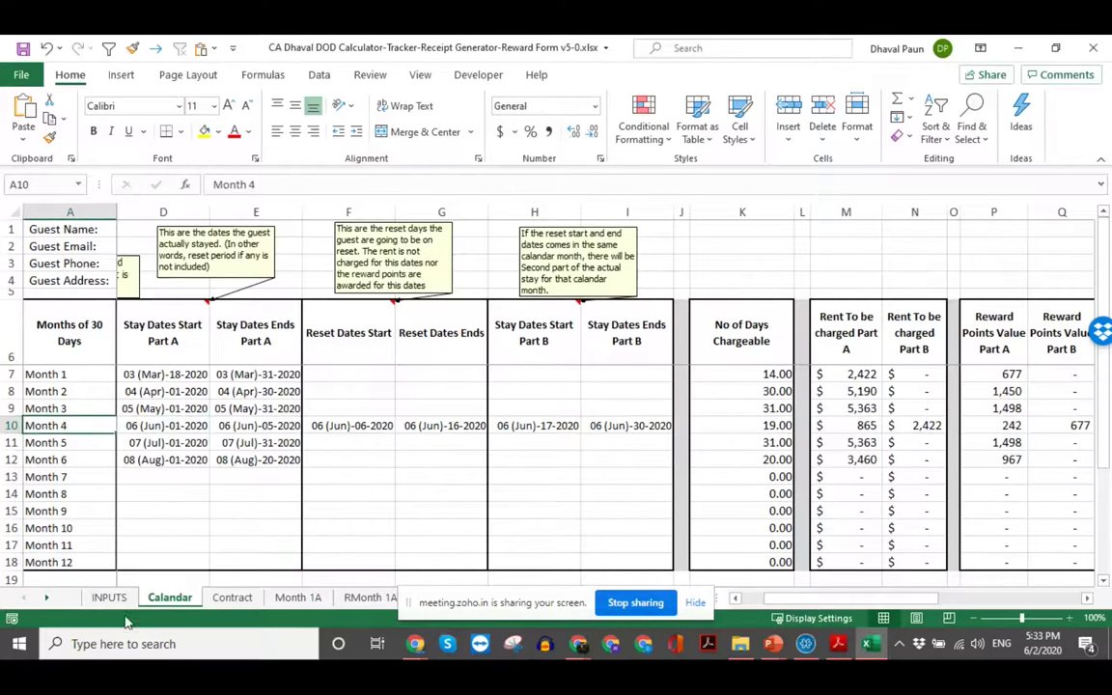
pyautogui.click(46, 597)
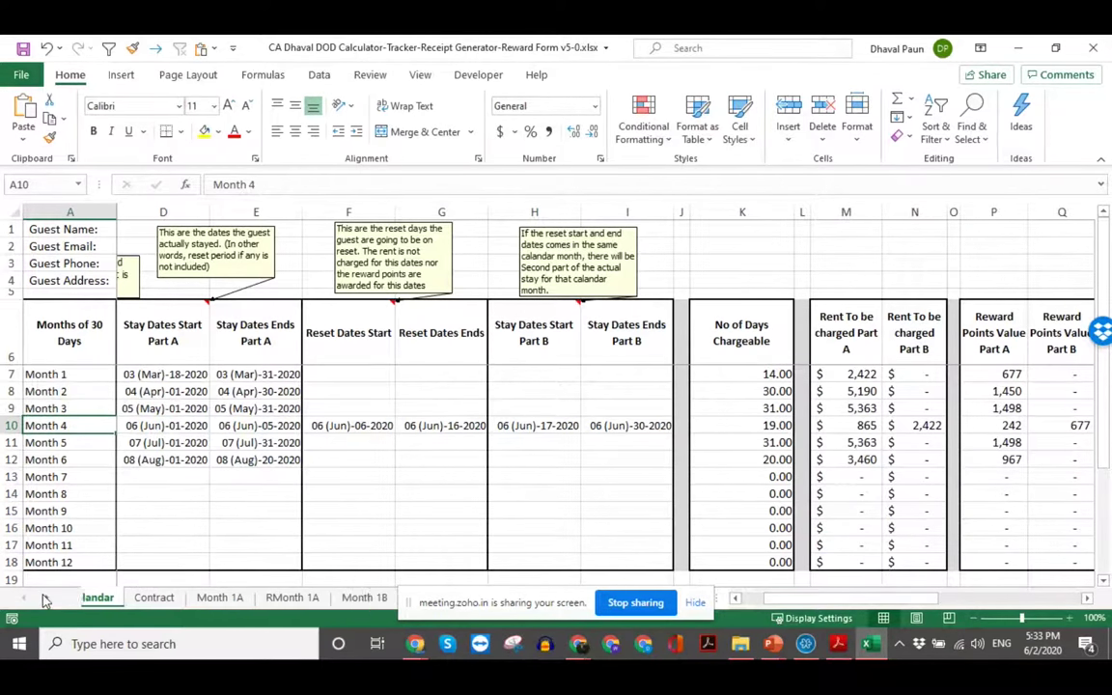
pyautogui.click(45, 597)
pyautogui.click(45, 597)
pyautogui.click(45, 597)
pyautogui.click(46, 597)
pyautogui.click(45, 597)
pyautogui.click(46, 598)
pyautogui.click(45, 597)
pyautogui.click(45, 598)
pyautogui.click(45, 598)
pyautogui.click(257, 598)
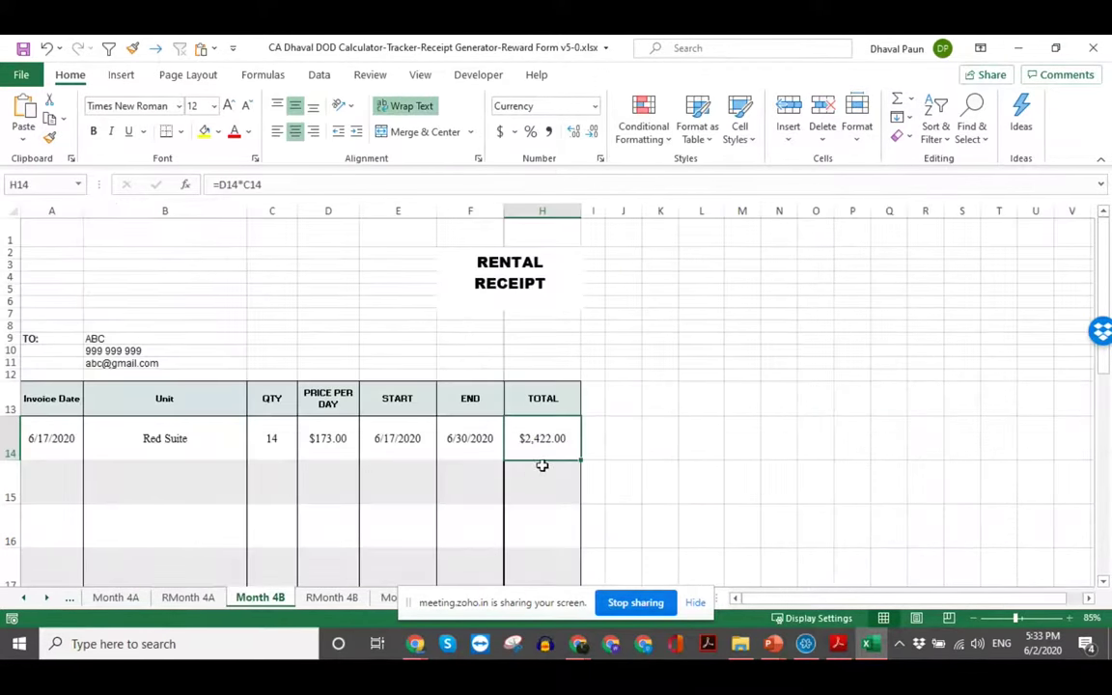
# Step: Review the Month 4B receipt's start date, end date and total in row 14, its summary amounts and the payment note
pyautogui.click(405, 445)
pyautogui.click(479, 439)
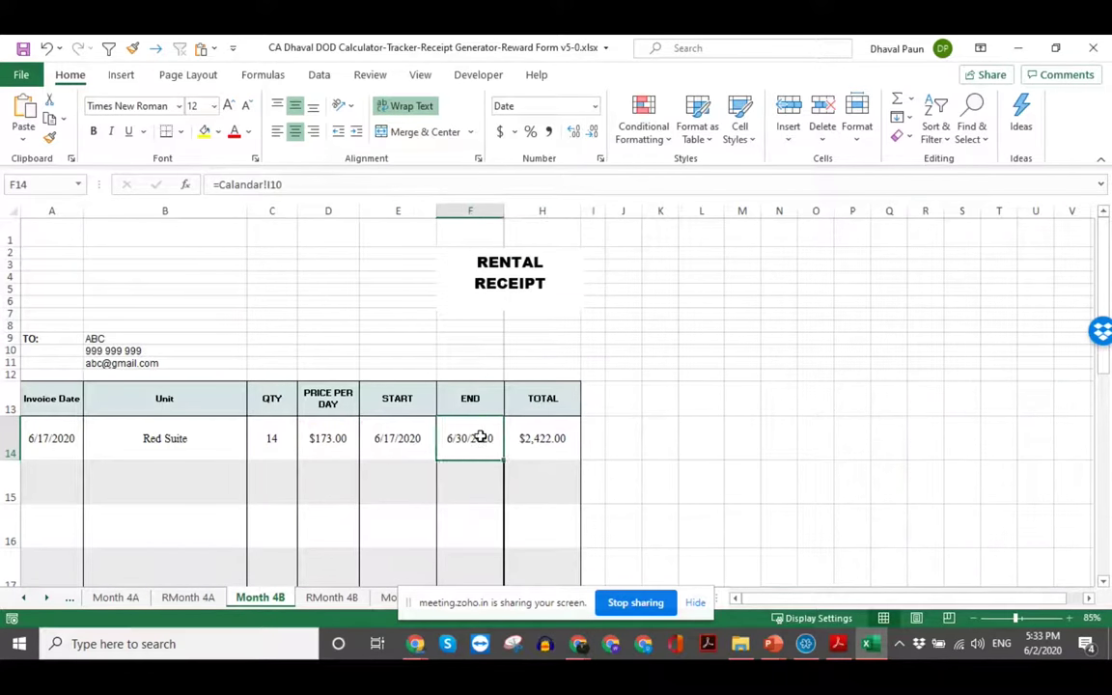
pyautogui.click(560, 447)
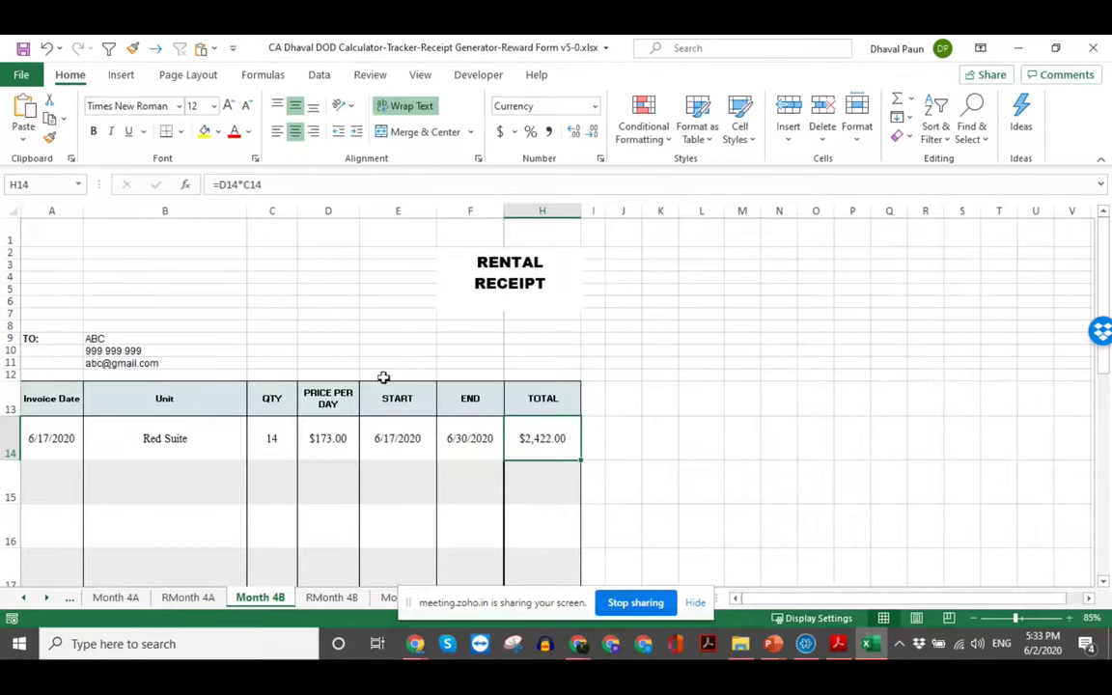
pyautogui.scroll(-4, 436, 354)
pyautogui.scroll(4, 430, 457)
pyautogui.scroll(-8, 415, 486)
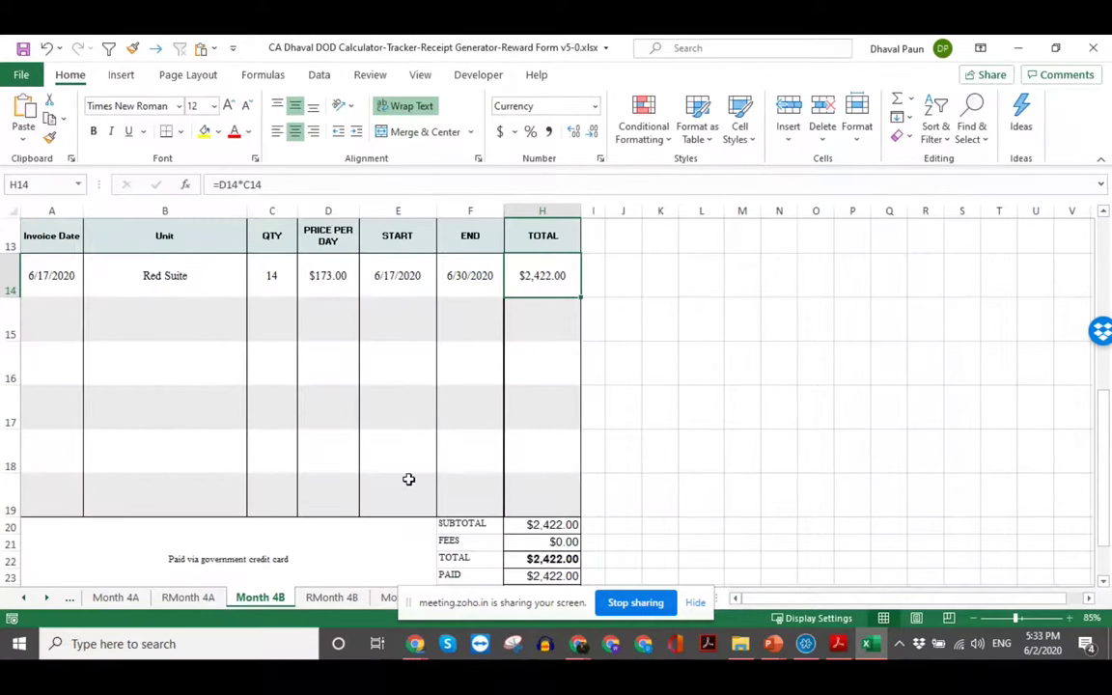
pyautogui.scroll(3, 408, 484)
pyautogui.click(290, 439)
pyautogui.scroll(5, 384, 510)
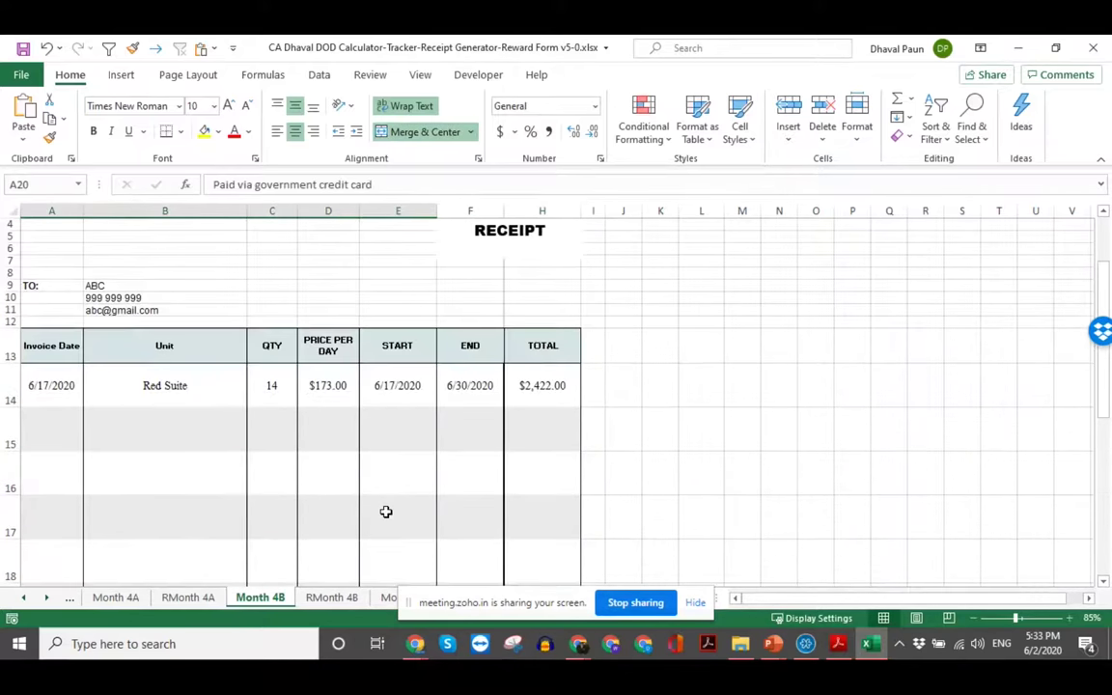
# Step: Switch to the PowerPoint slide show and reveal the next bullet on the outsourcing strategy slide
pyautogui.hotkey('alt', 'Tab')
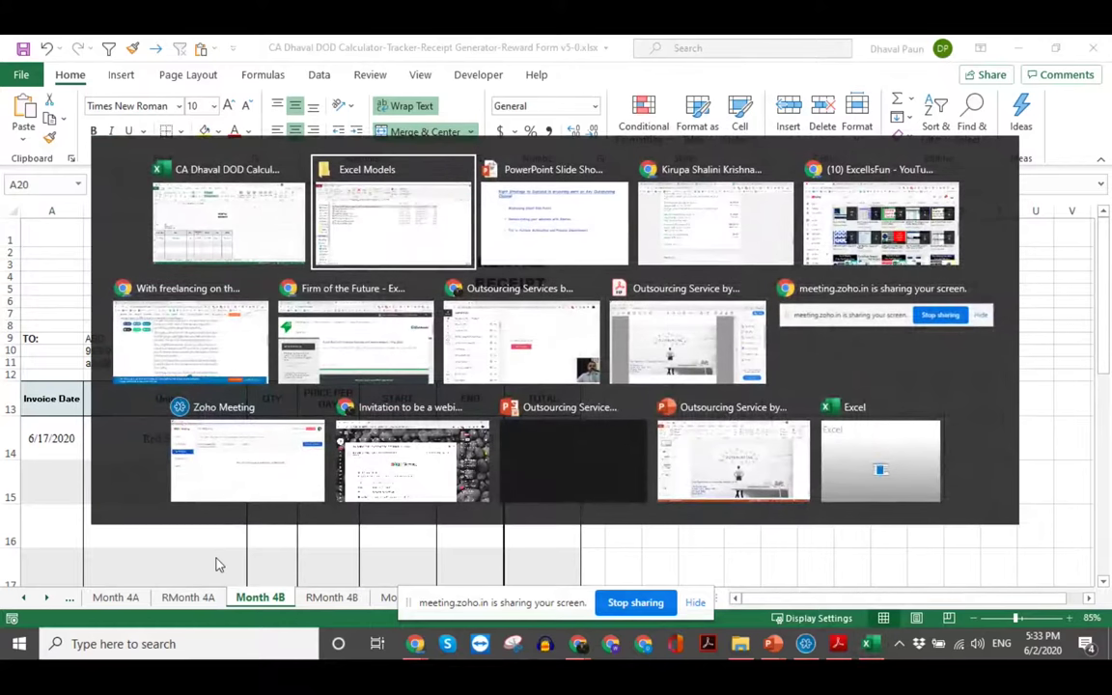
pyautogui.hotkey('alt', 'Tab')
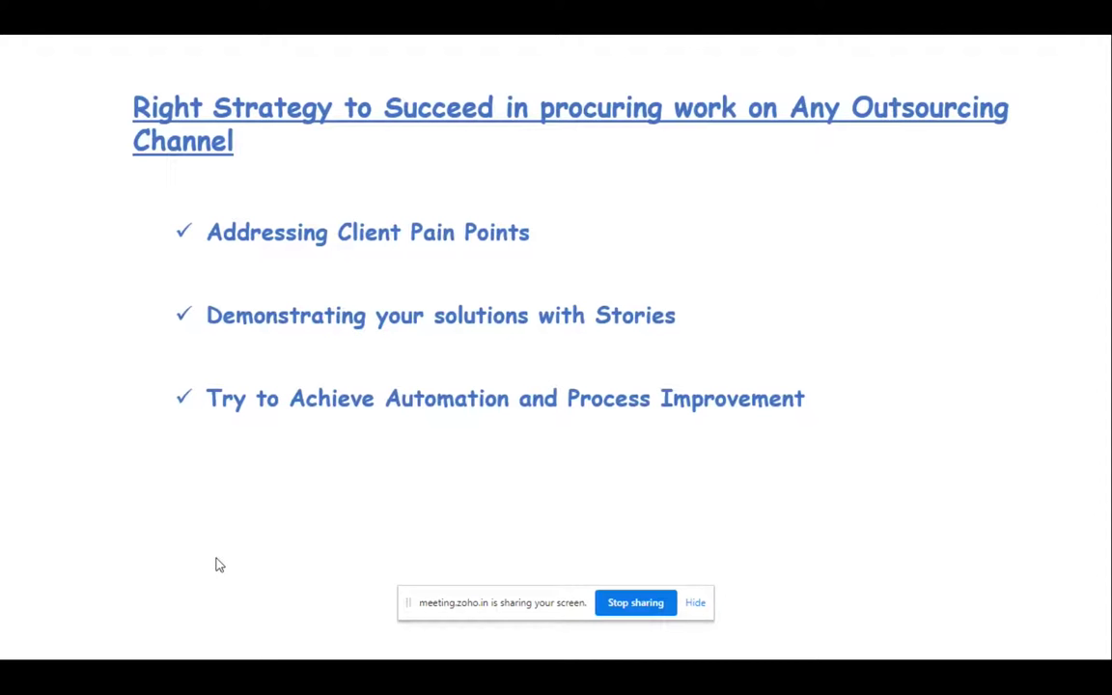
pyautogui.press('Right')
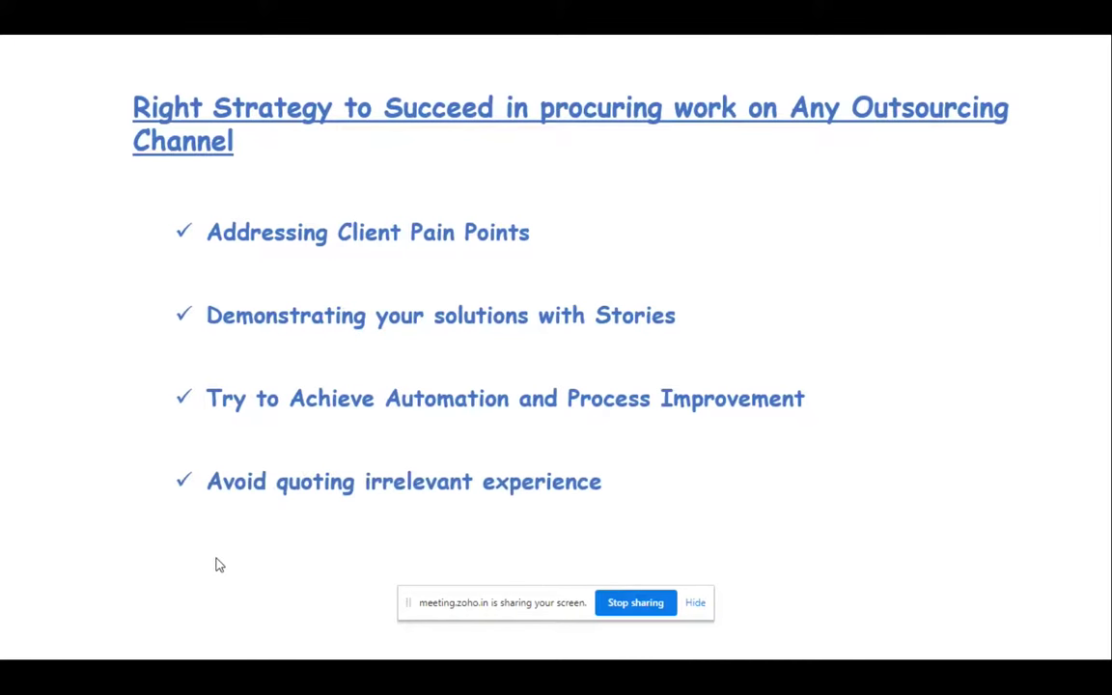
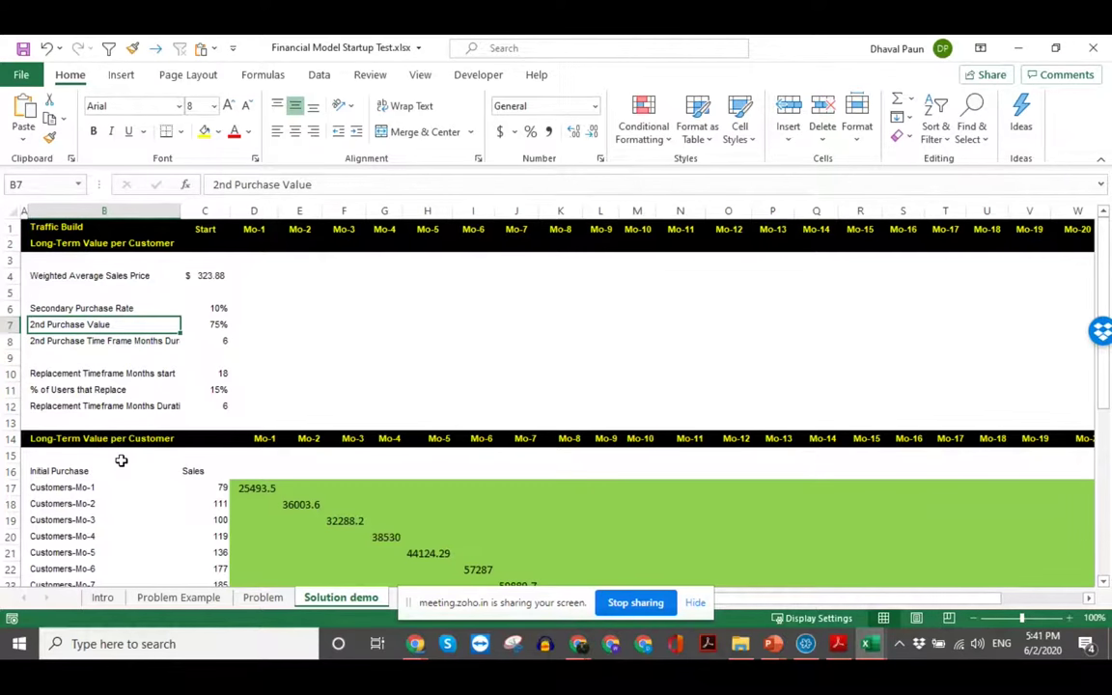
# Step: Inspect the Mo-1 initial purchase formula in D17 of the Solution demo sheet and go to the Problem Example sheet
pyautogui.scroll(-3, 222, 352)
pyautogui.click(262, 343)
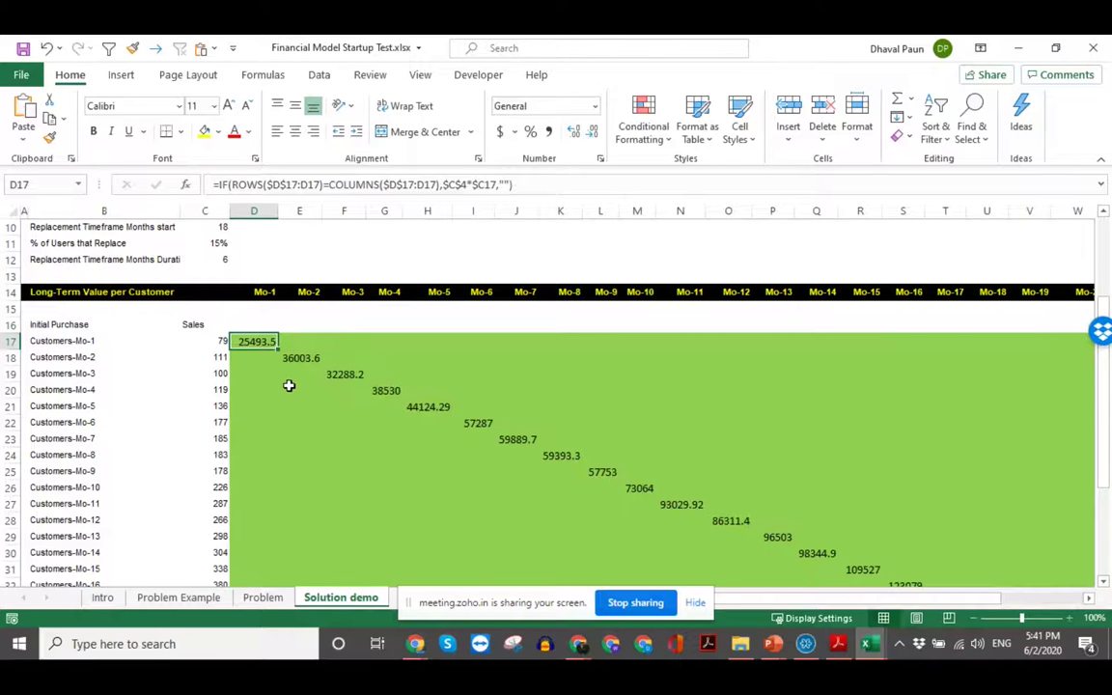
pyautogui.scroll(3, 288, 385)
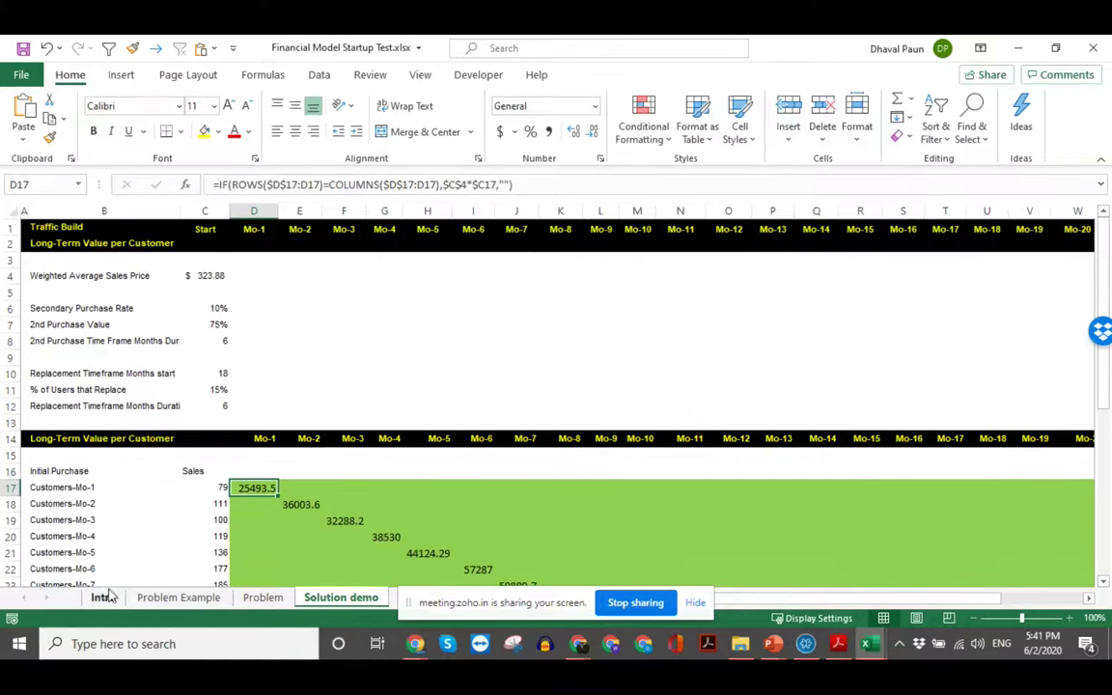
pyautogui.click(179, 597)
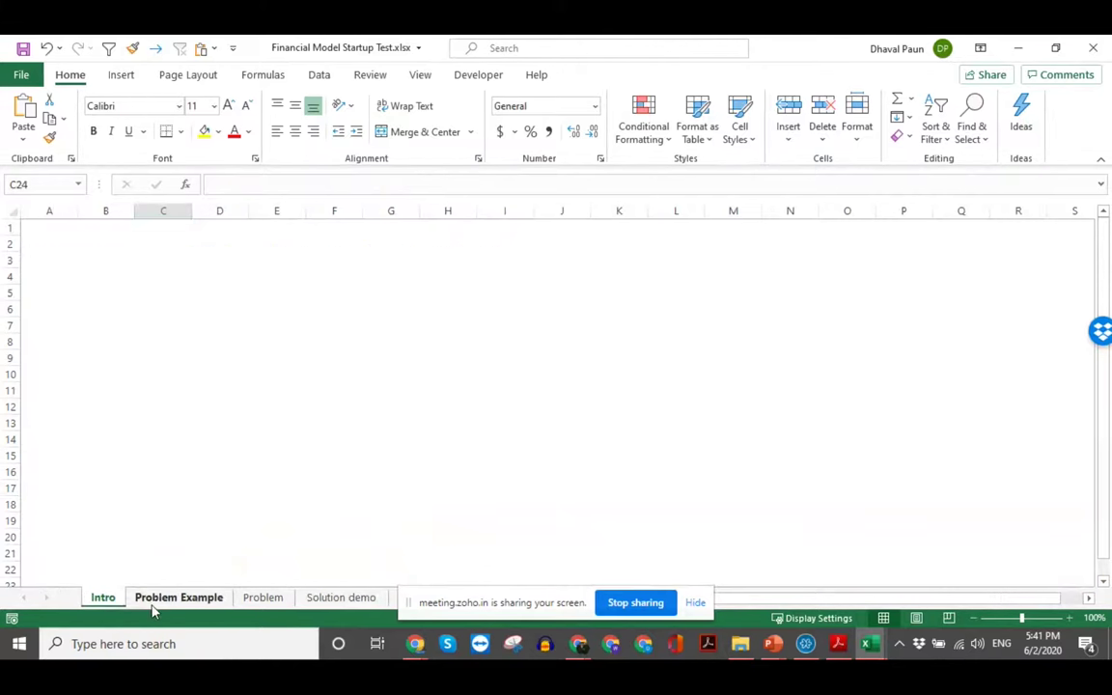
# Step: Open the Problem sheet and inspect the Customers-Mo-1 values for Mo-1 and Mo-2 in D17 and E17
pyautogui.click(259, 597)
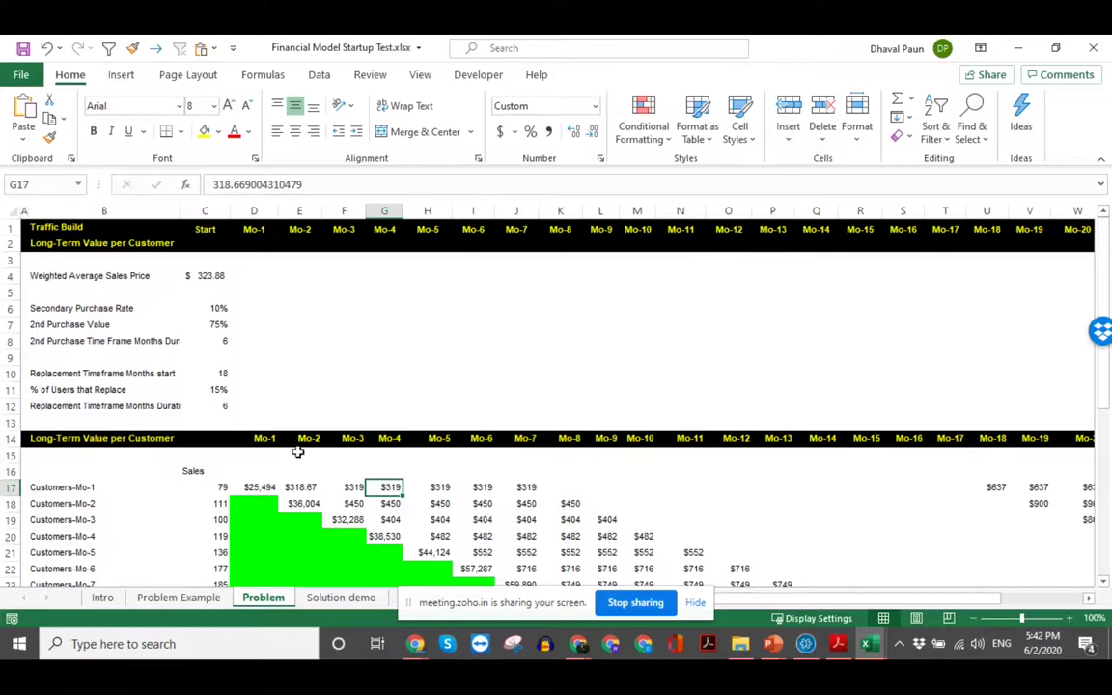
pyautogui.scroll(-2, 298, 451)
pyautogui.click(259, 390)
pyautogui.click(298, 394)
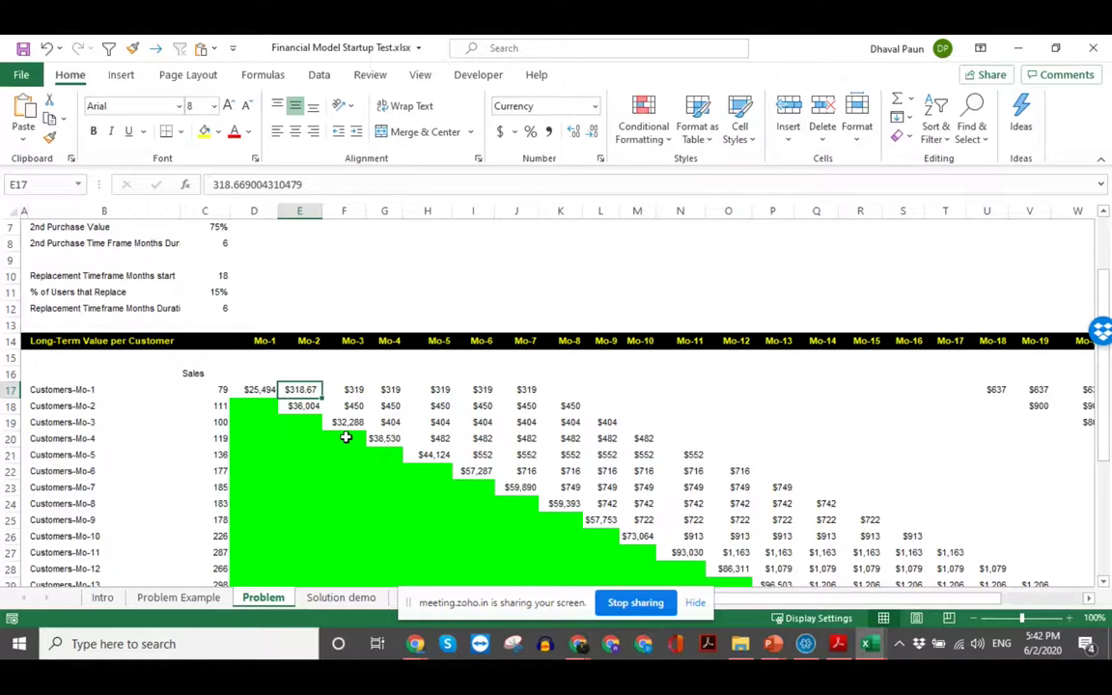
pyautogui.click(251, 376)
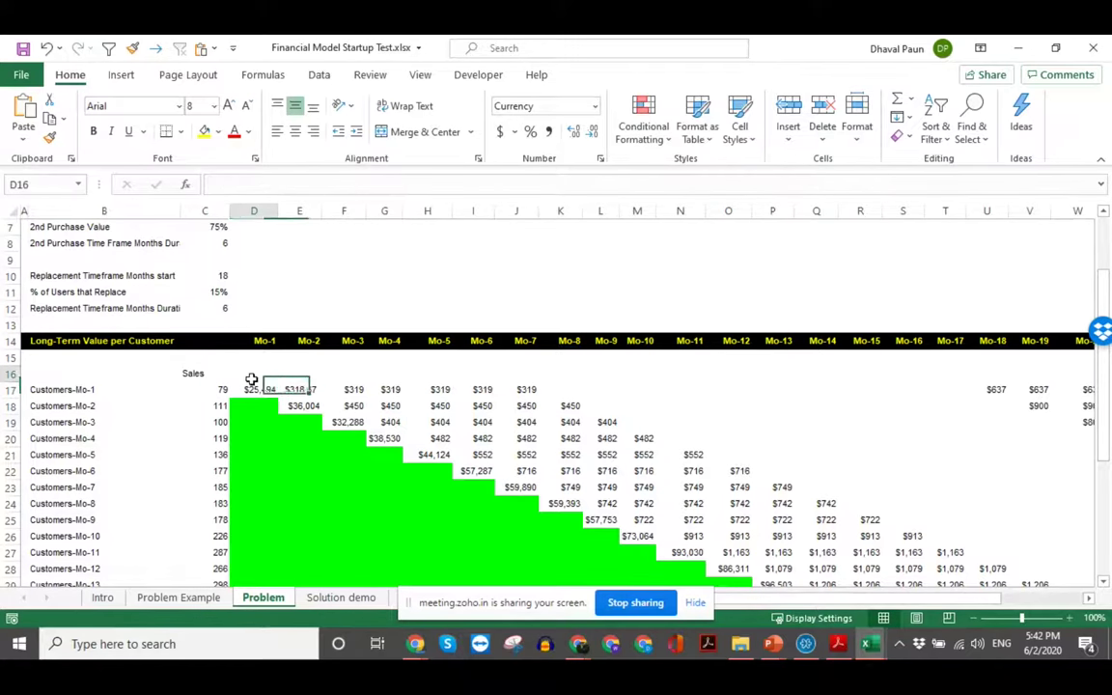
pyautogui.click(267, 390)
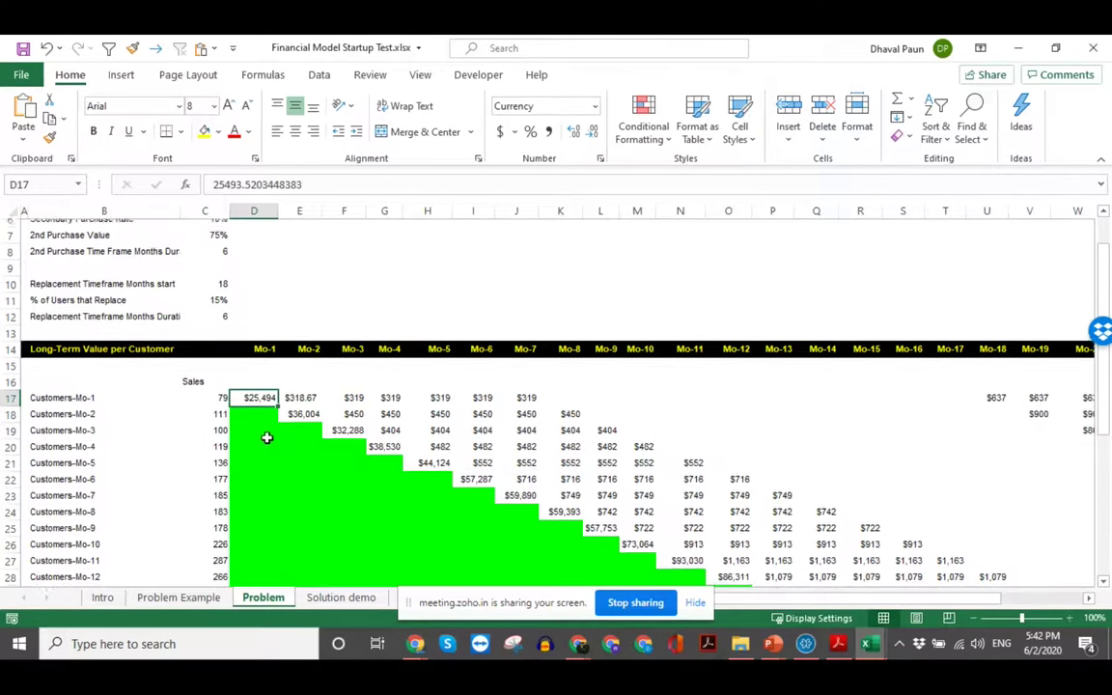
pyautogui.scroll(2, 268, 463)
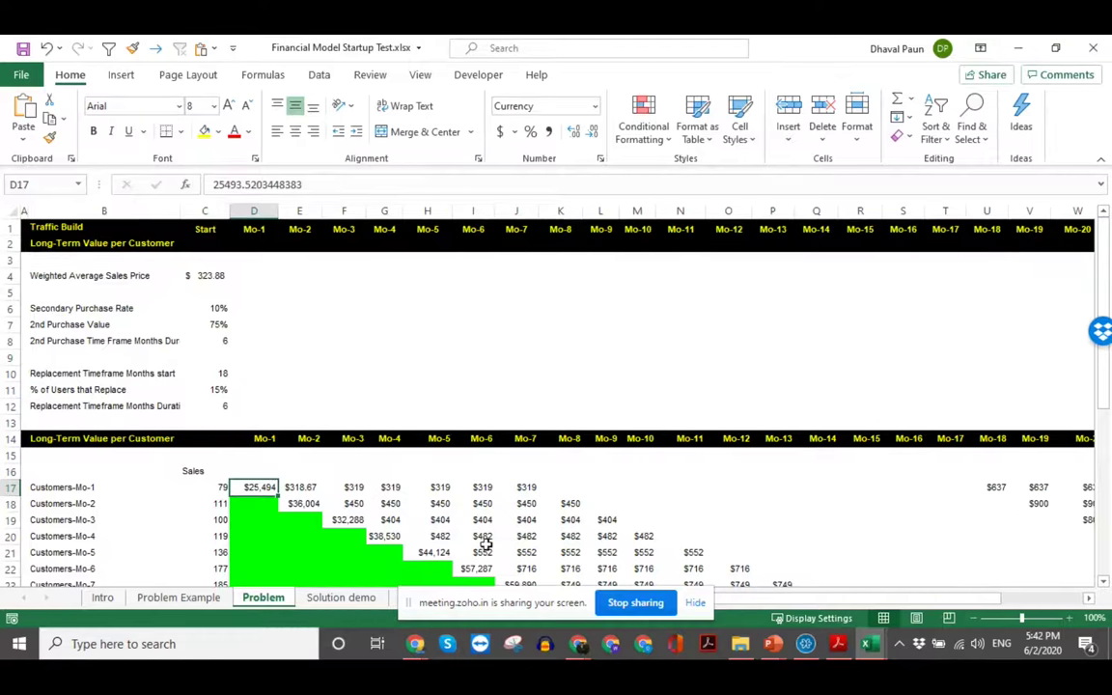
pyautogui.hotkey('alt', 'Tab')
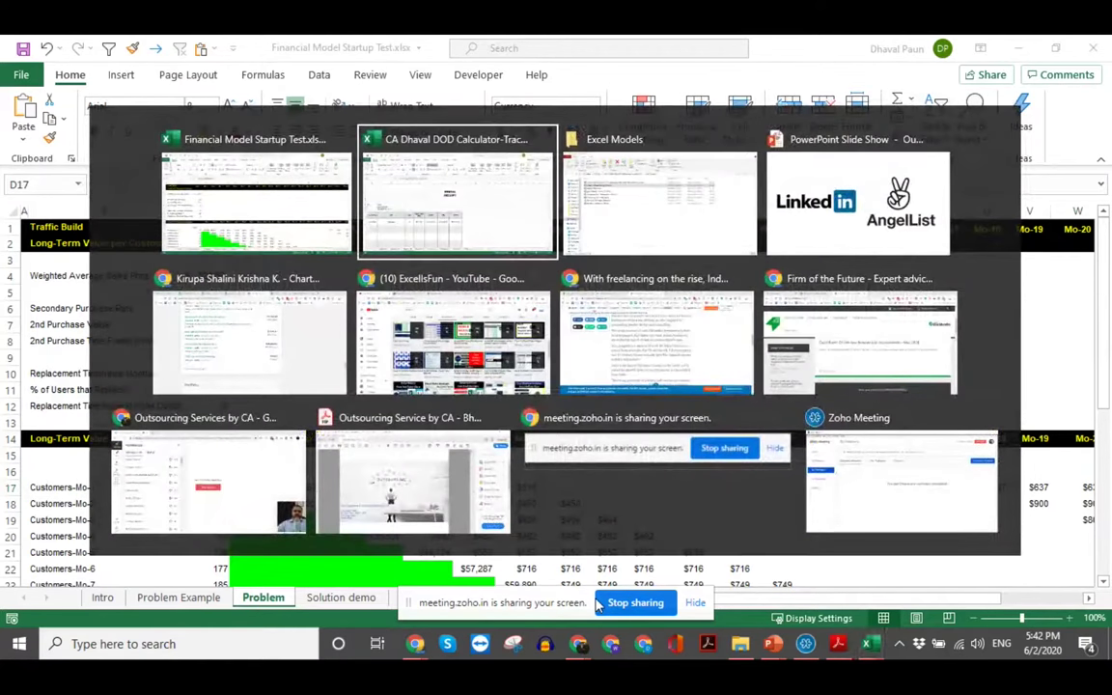
pyautogui.hotkey('alt', 'Tab')
pyautogui.hotkey('alt', 'Tab')
pyautogui.hotkey('alt', 'Tab')
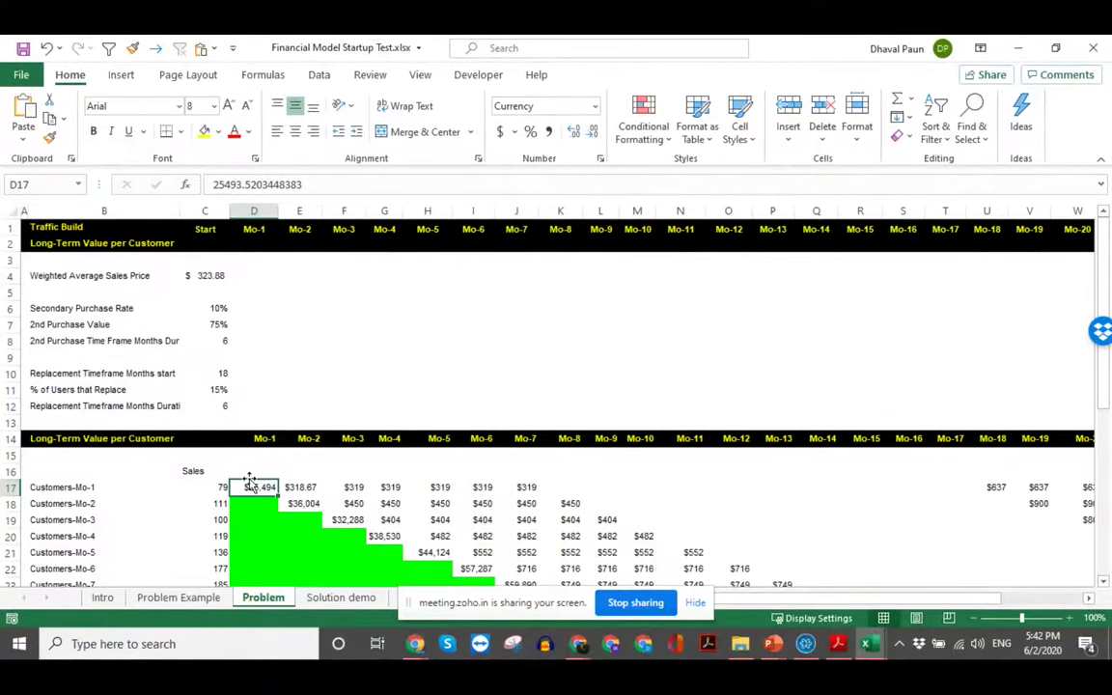
# Step: Examine the Long-Term Value per Customer table, checking the hard-coded Customers-Mo-1 values in F17, G17 and D17
pyautogui.scroll(-3, 249, 483)
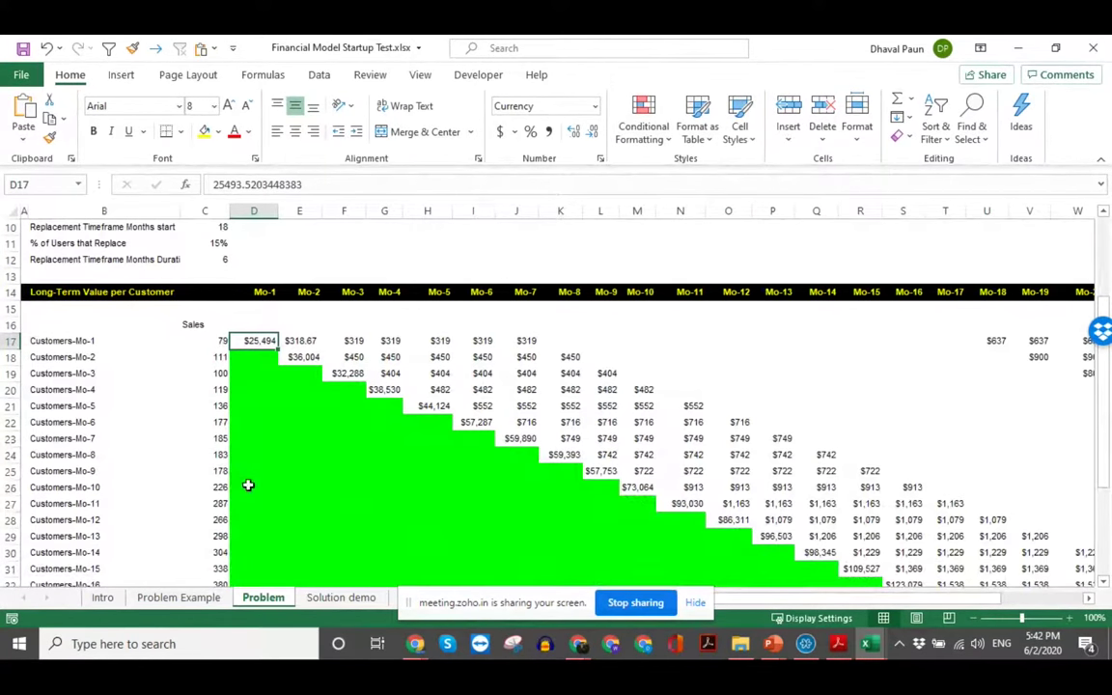
pyautogui.scroll(3, 248, 484)
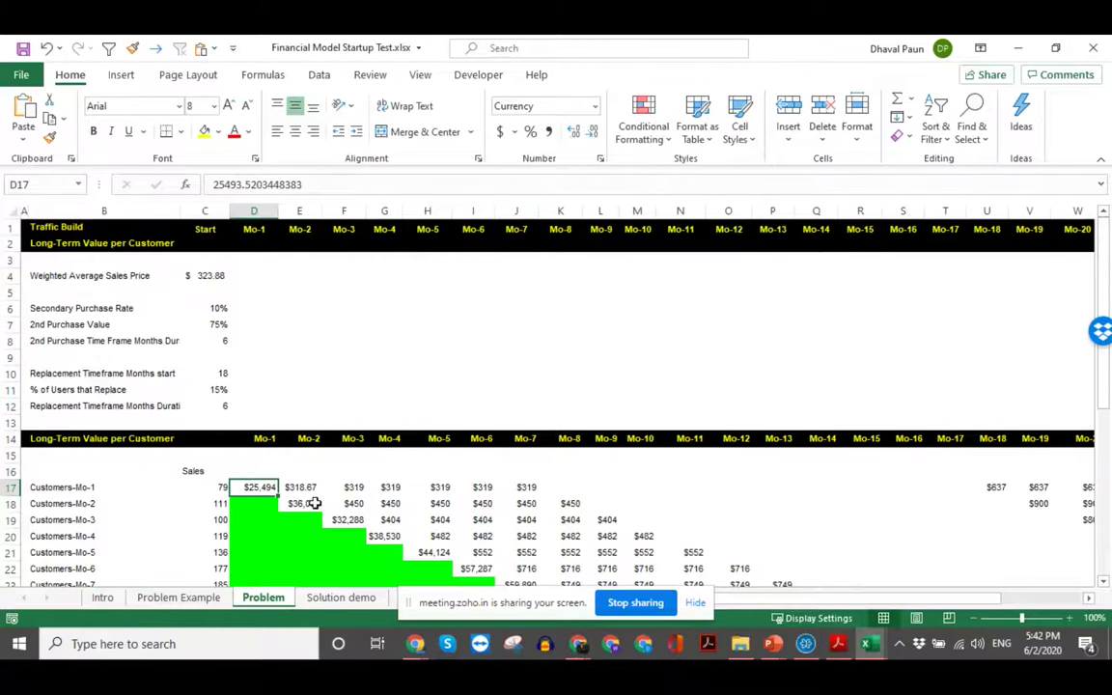
pyautogui.click(344, 488)
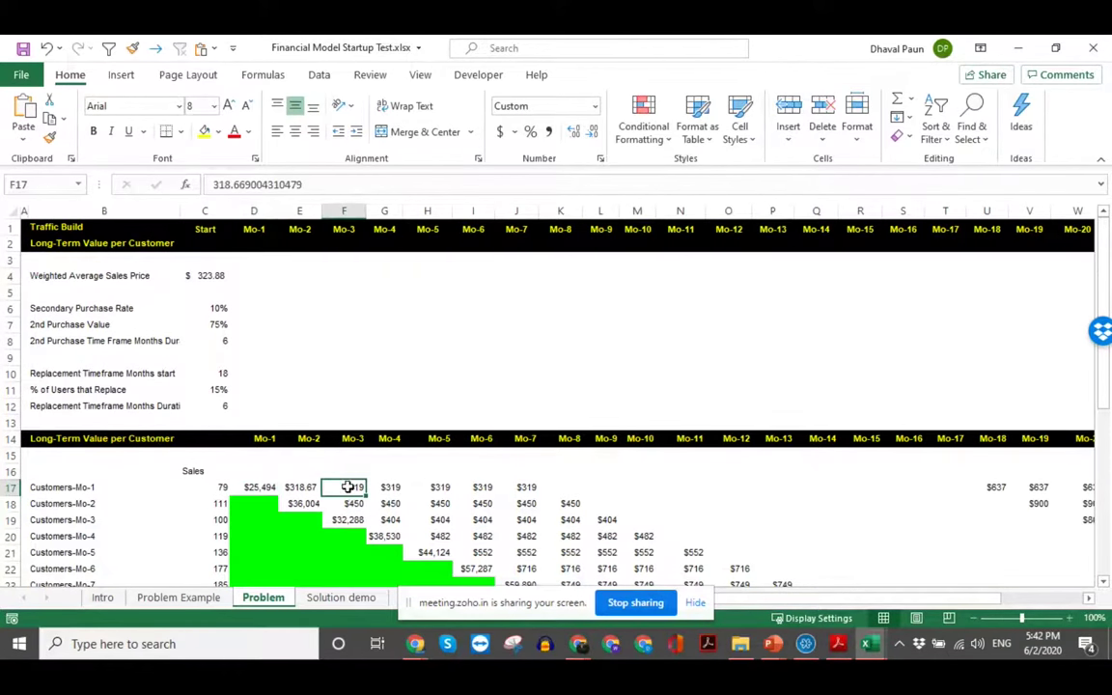
pyautogui.click(384, 487)
pyautogui.click(258, 488)
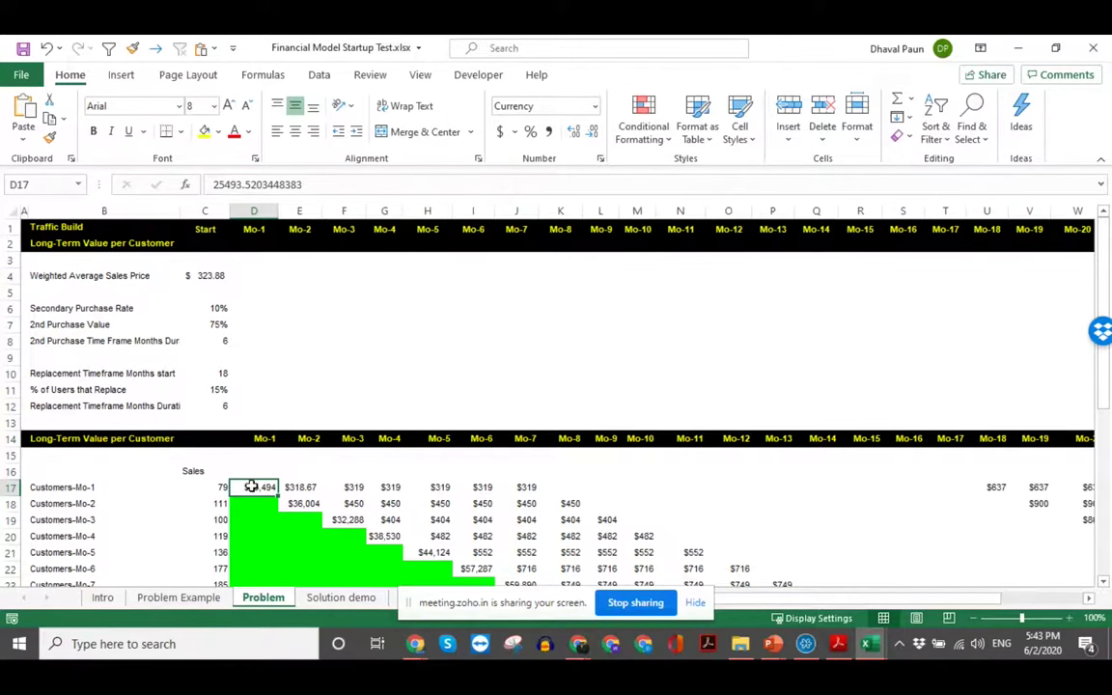
pyautogui.scroll(-4, 283, 502)
pyautogui.scroll(3, 284, 504)
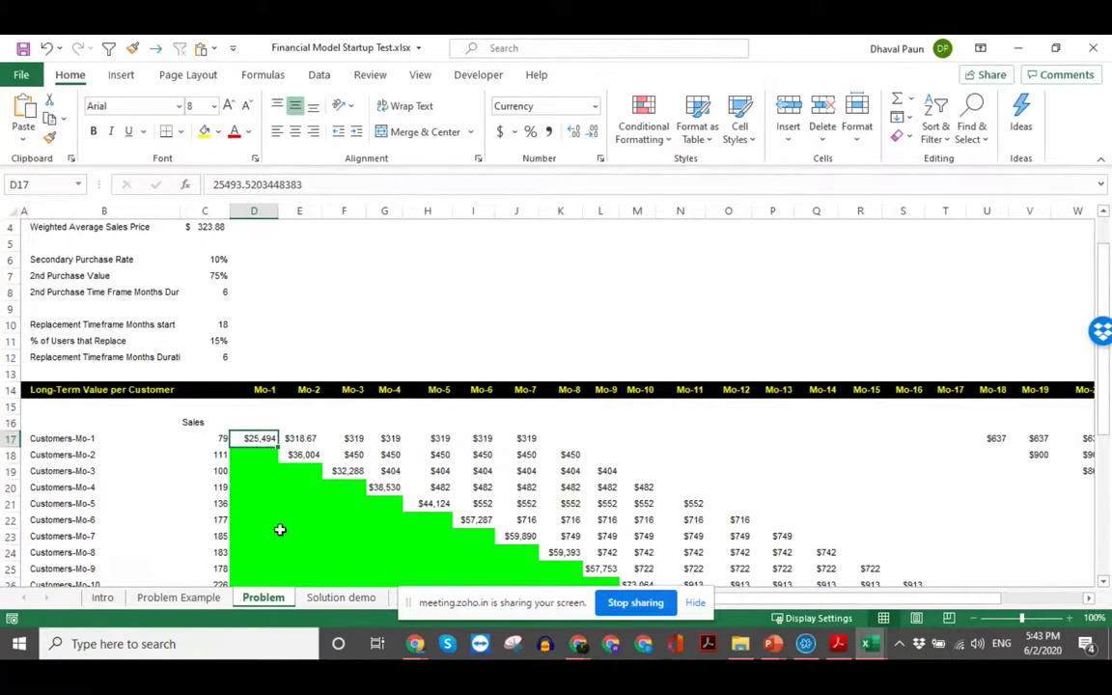
pyautogui.scroll(1, 246, 398)
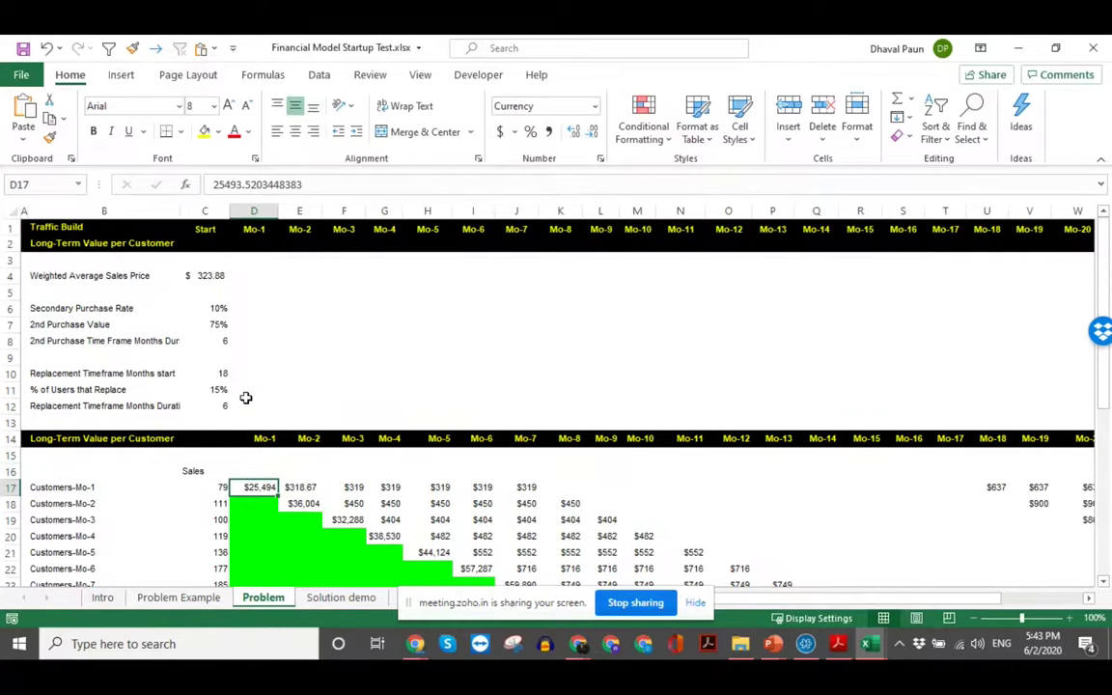
# Step: Check the Weighted Average Sales Price in C4 and the initial purchase values along the diagonal D17, E18 and F19
pyautogui.click(184, 293)
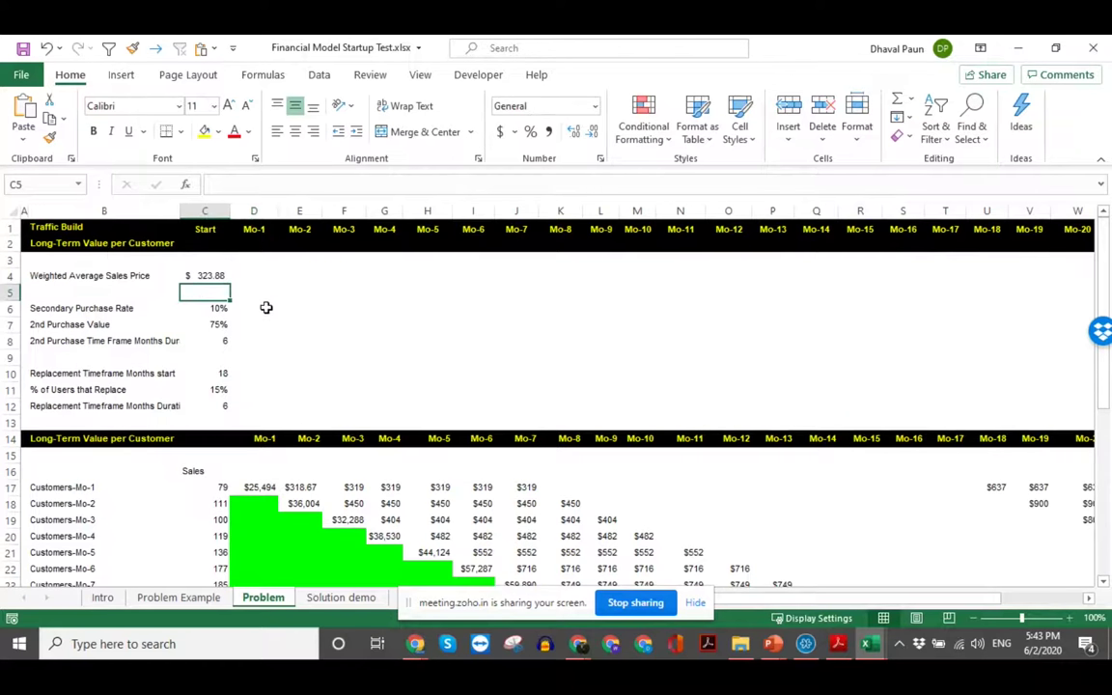
pyautogui.click(212, 276)
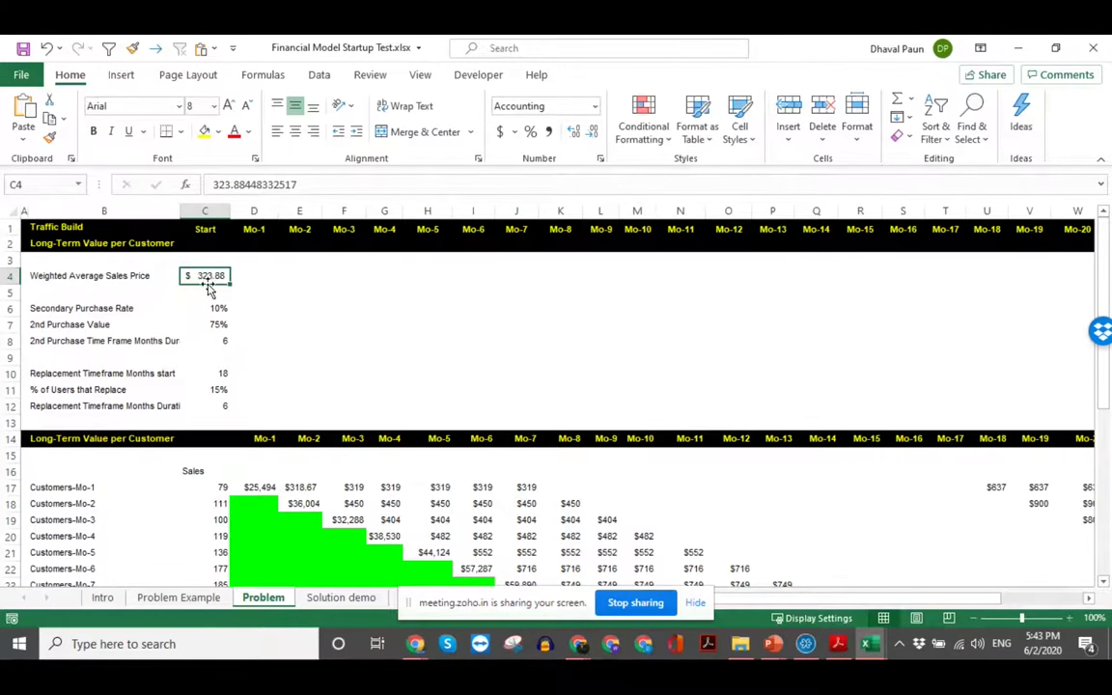
pyautogui.scroll(-2, 268, 405)
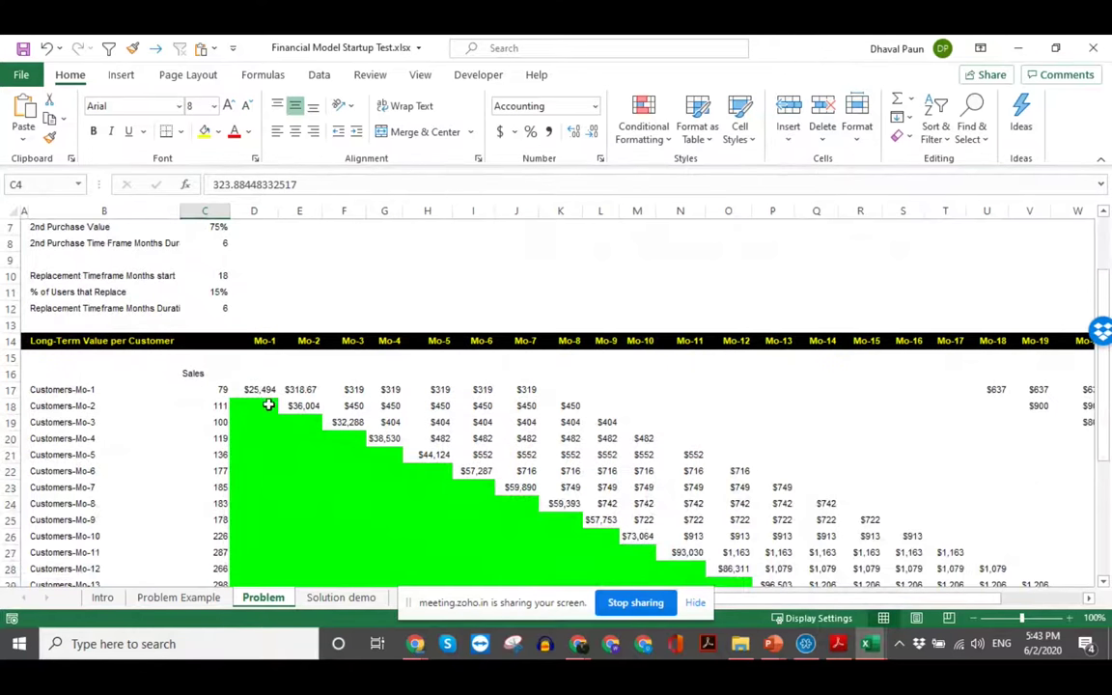
pyautogui.click(252, 389)
pyautogui.click(301, 403)
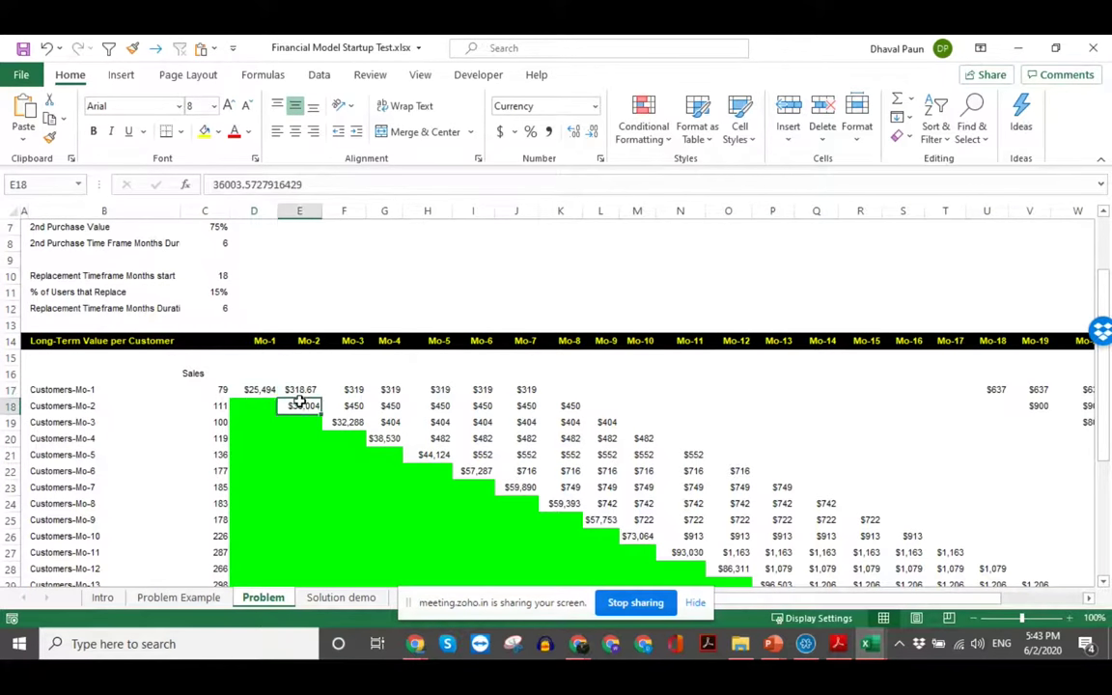
pyautogui.click(348, 422)
pyautogui.click(254, 389)
pyautogui.click(299, 405)
# Step: Trace the Customers-Mo-1 row from the initial purchase in D17 through the second-purchase months E17 to J17
pyautogui.click(253, 340)
pyautogui.click(63, 389)
pyautogui.click(252, 390)
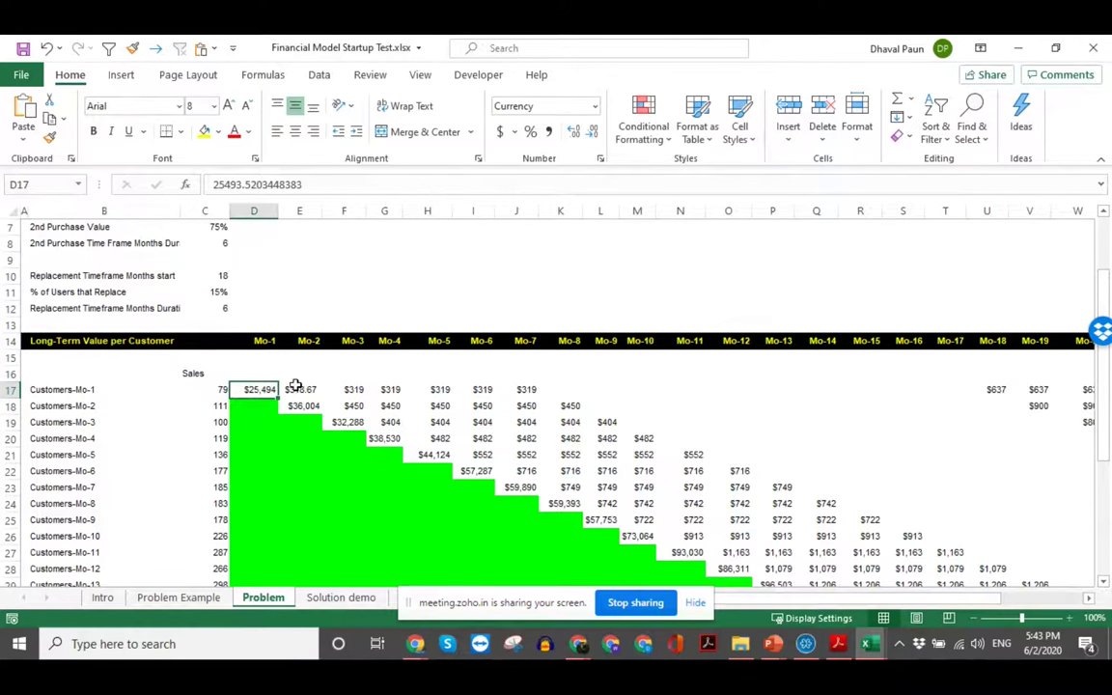
pyautogui.click(299, 389)
pyautogui.click(350, 389)
pyautogui.click(390, 389)
pyautogui.click(432, 389)
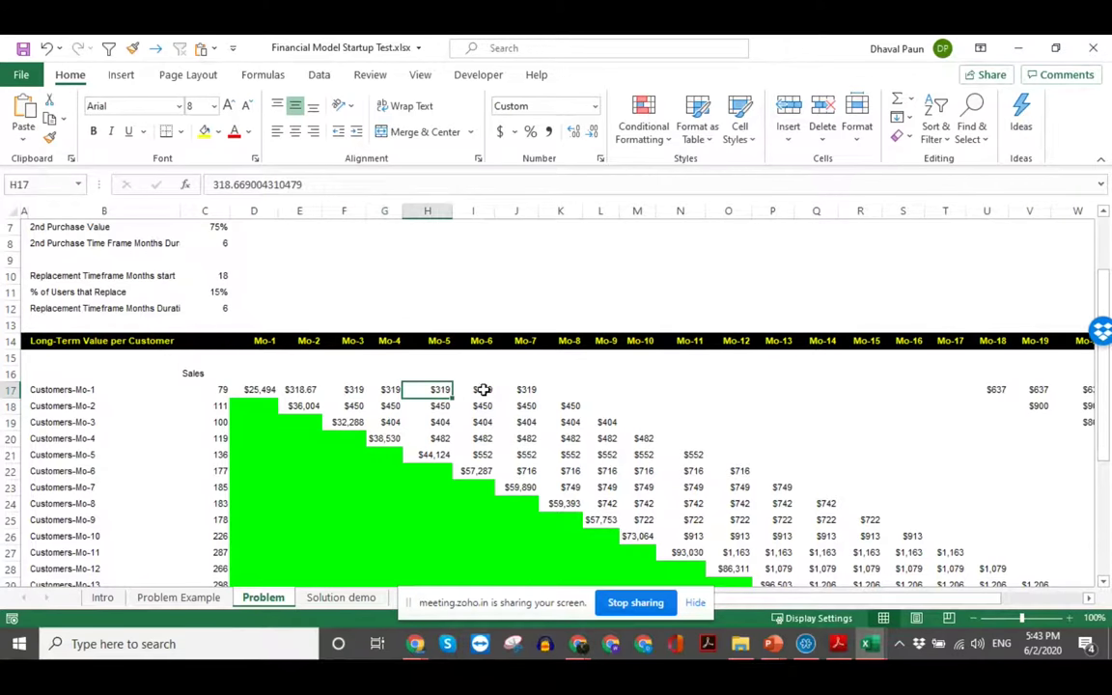
pyautogui.click(483, 389)
pyautogui.click(526, 389)
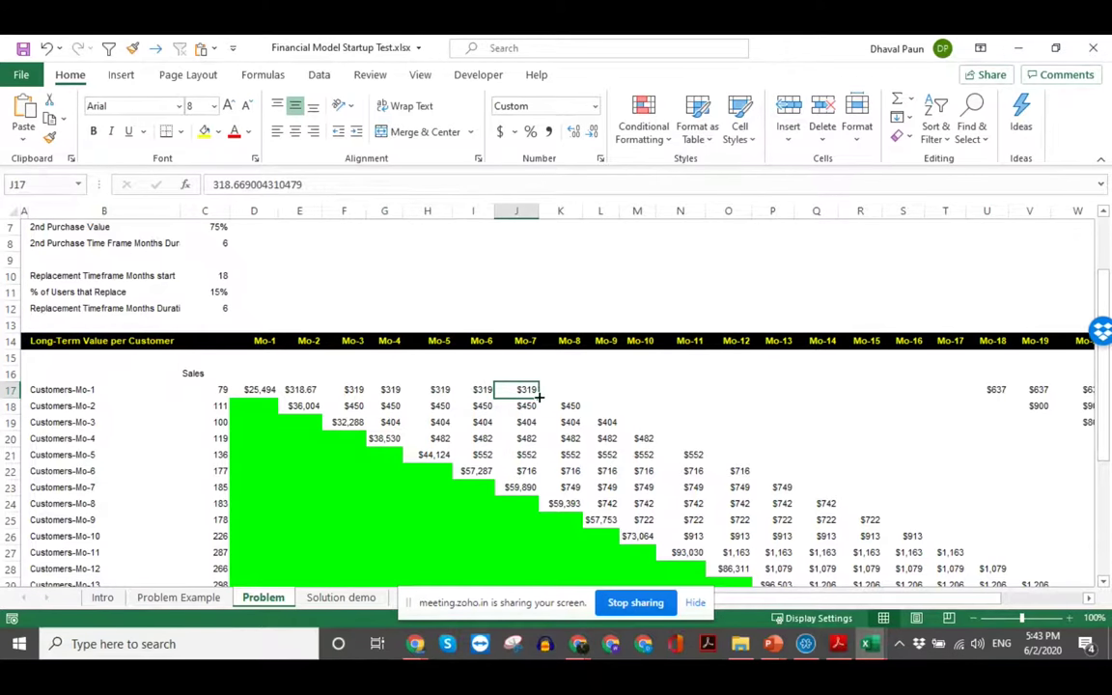
# Step: Compare the replacement start month in C10 with the Mo-18 value in U17, and revisit the earlier purchase values in rows 17 and 18
pyautogui.click(216, 275)
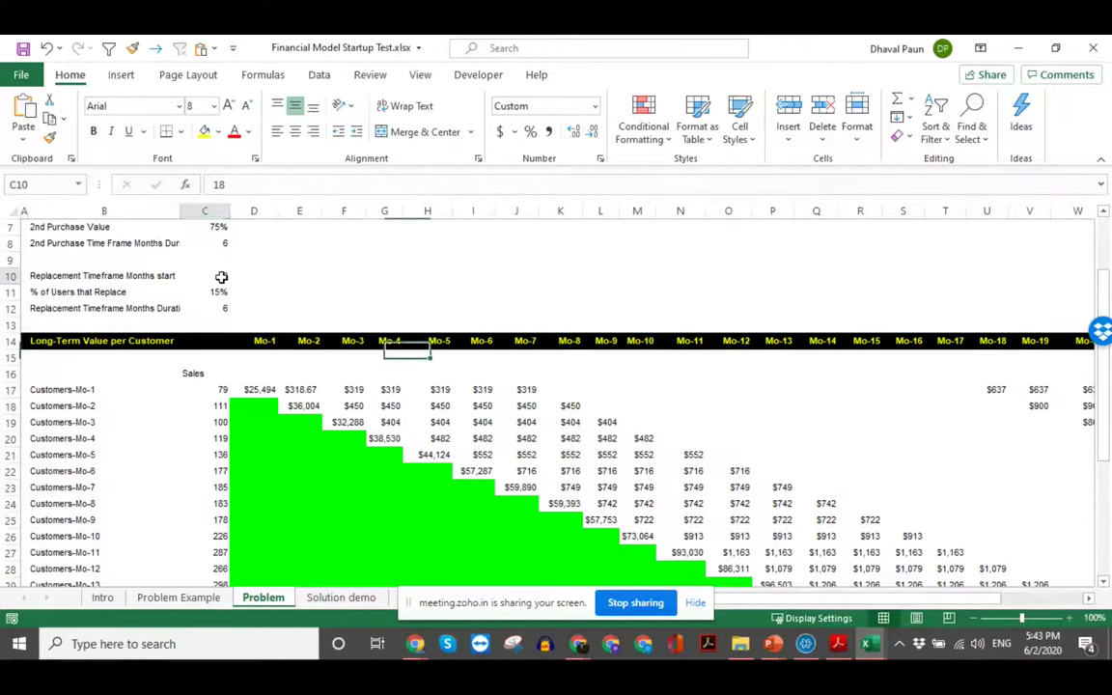
pyautogui.click(993, 389)
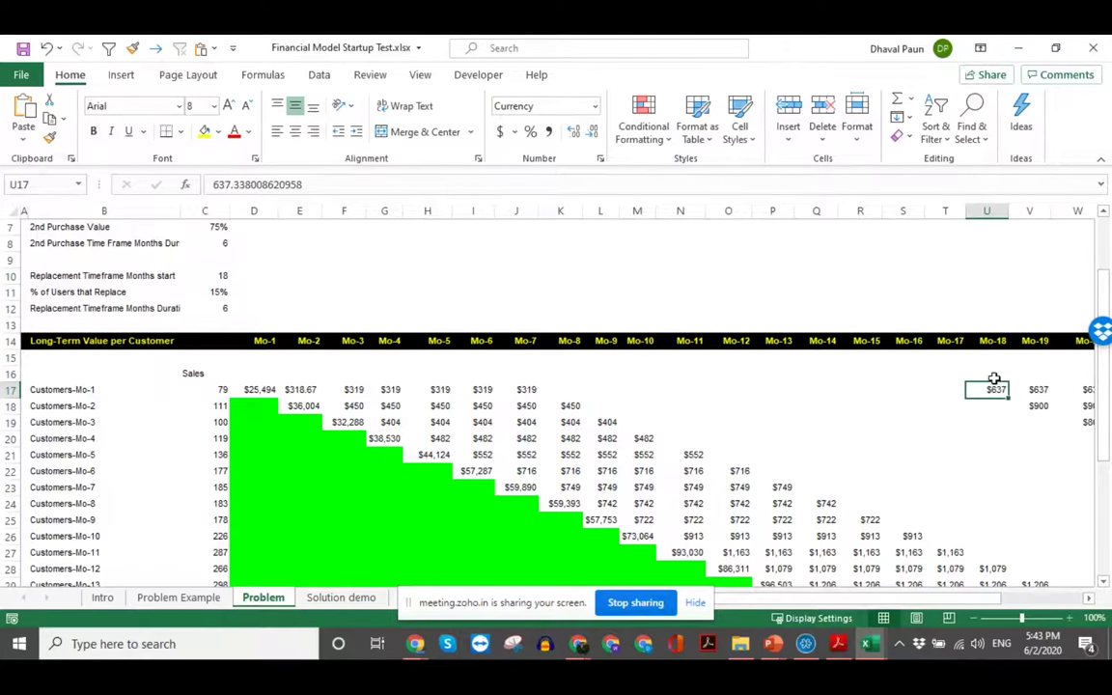
pyautogui.click(253, 390)
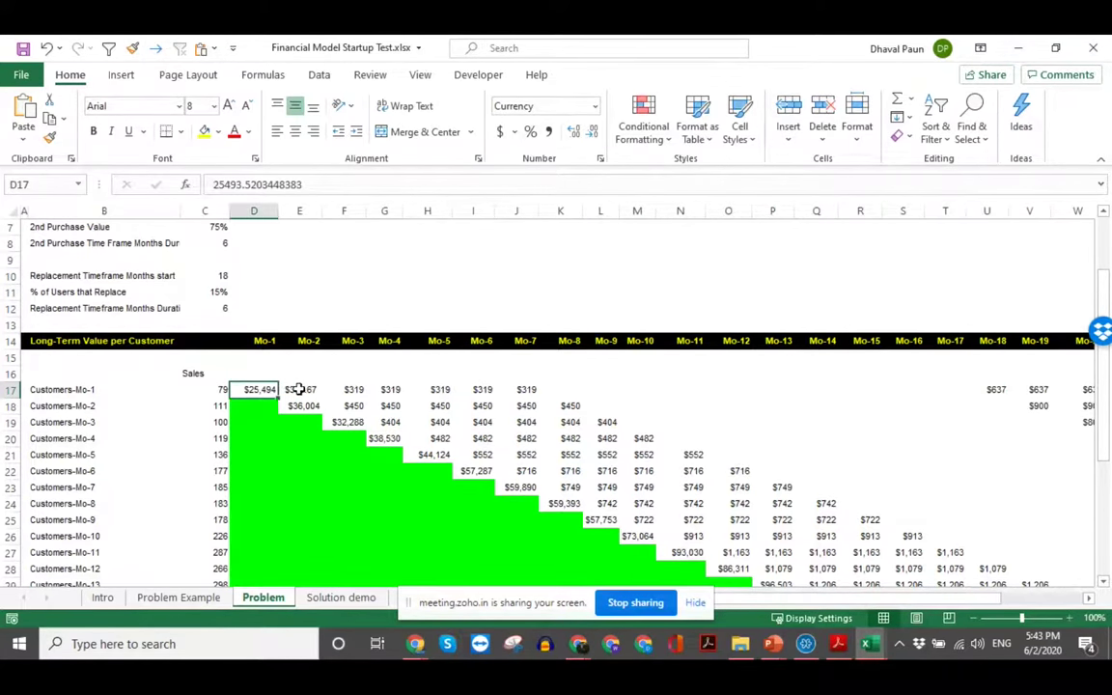
pyautogui.click(299, 389)
pyautogui.click(359, 390)
pyautogui.click(433, 403)
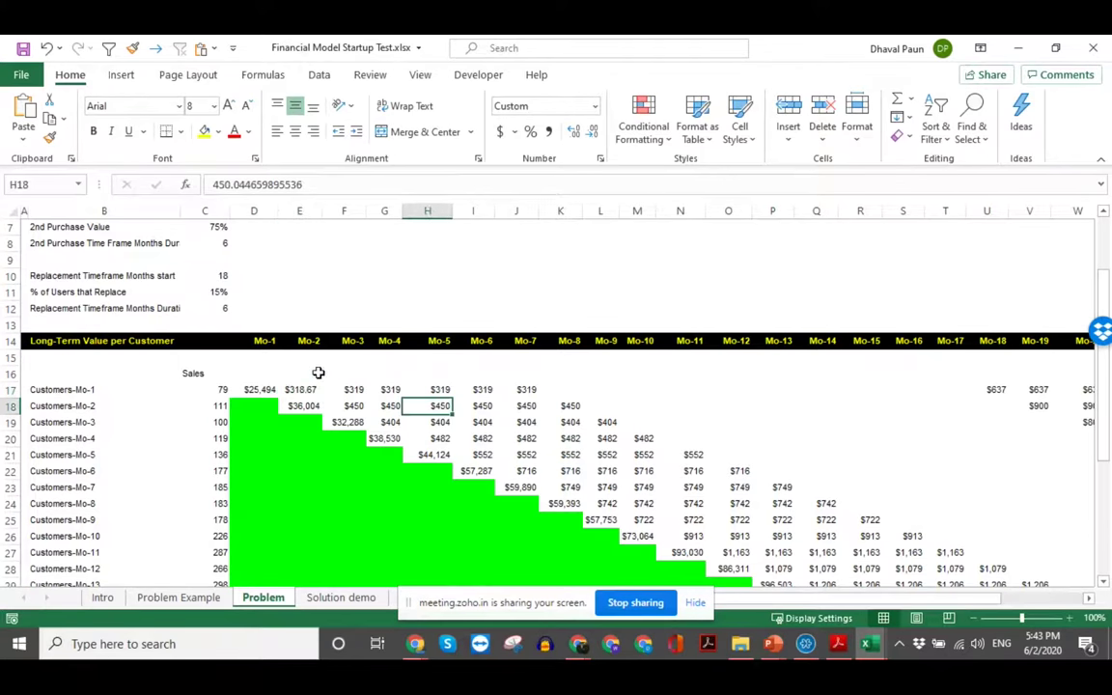
# Step: Point out the Customers-Mo-1 initial purchase in D17, second purchases in E17:J17 and replacement purchases starting at U17
pyautogui.click(261, 341)
pyautogui.click(258, 390)
pyautogui.moveTo(300, 390); pyautogui.dragTo(541, 396)
pyautogui.moveTo(998, 390); pyautogui.dragTo(1052, 392)
# Step: Point out the Customers-Mo-2 initial purchase in E18, second purchases in F18:K18 and first replacement purchase in V18
pyautogui.click(299, 406)
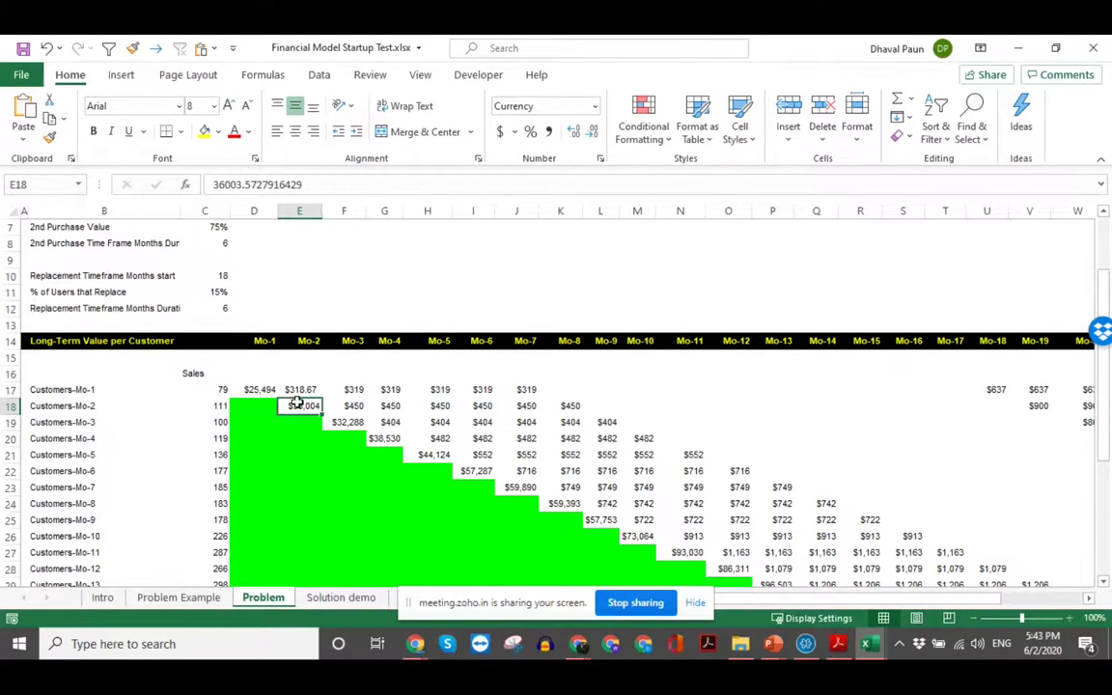
pyautogui.click(333, 405)
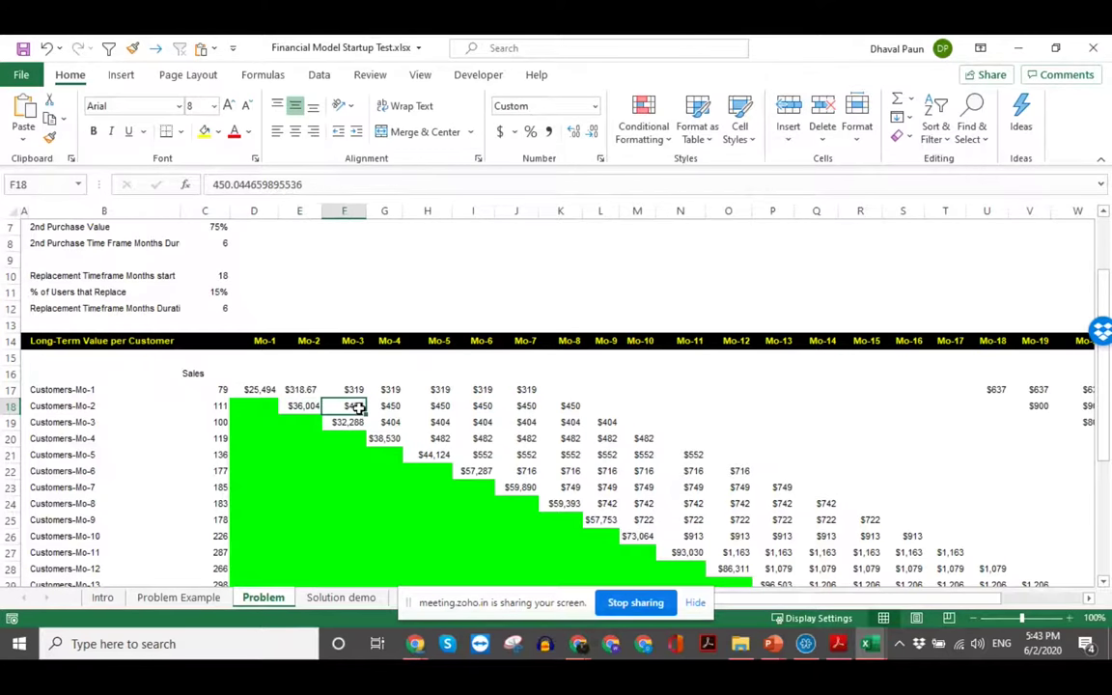
pyautogui.moveTo(357, 405); pyautogui.dragTo(570, 402)
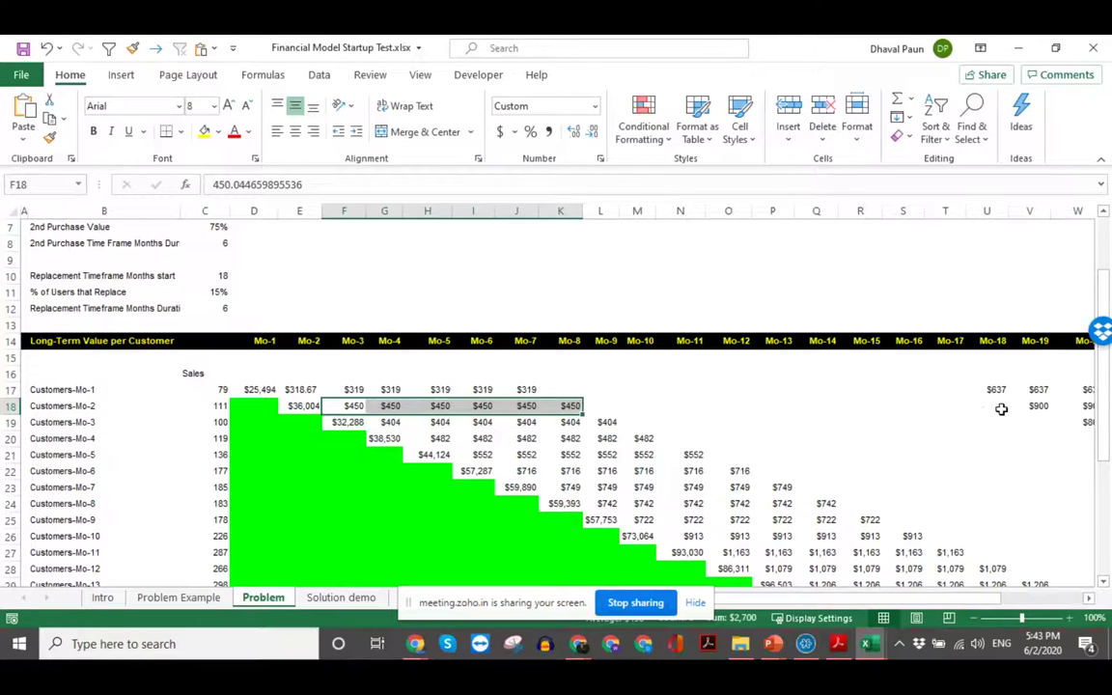
pyautogui.click(1030, 406)
# Step: Highlight the customer value block D17:Z27 and follow the initial purchase diagonal from D17 down to the Mo-5 column
pyautogui.click(300, 390)
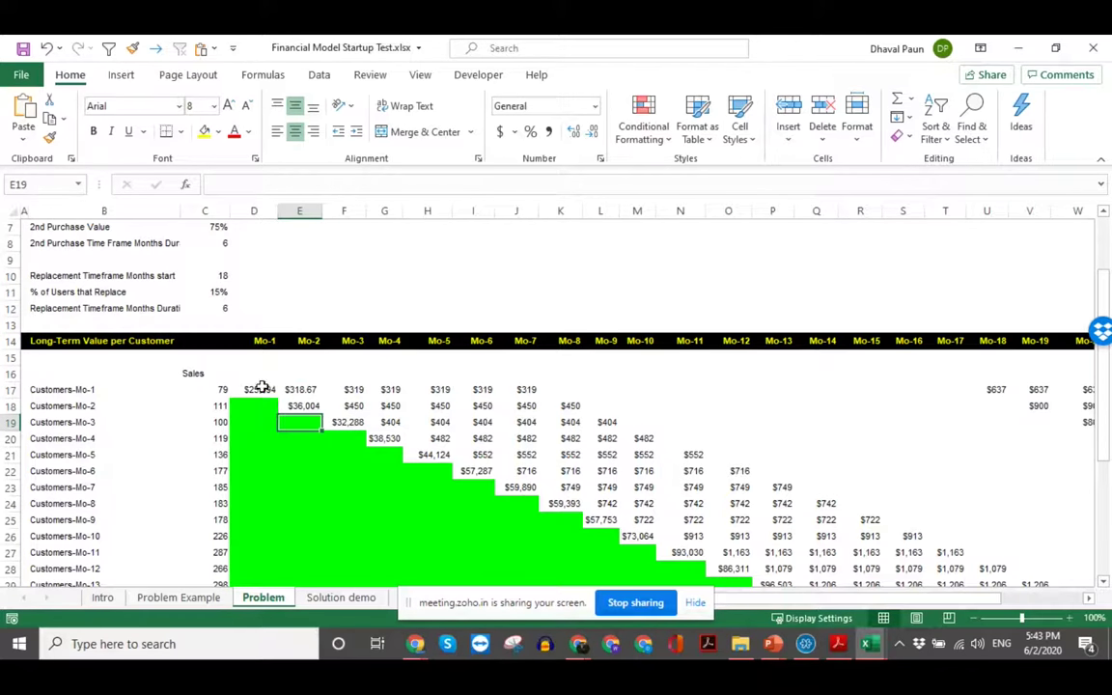
pyautogui.click(261, 387)
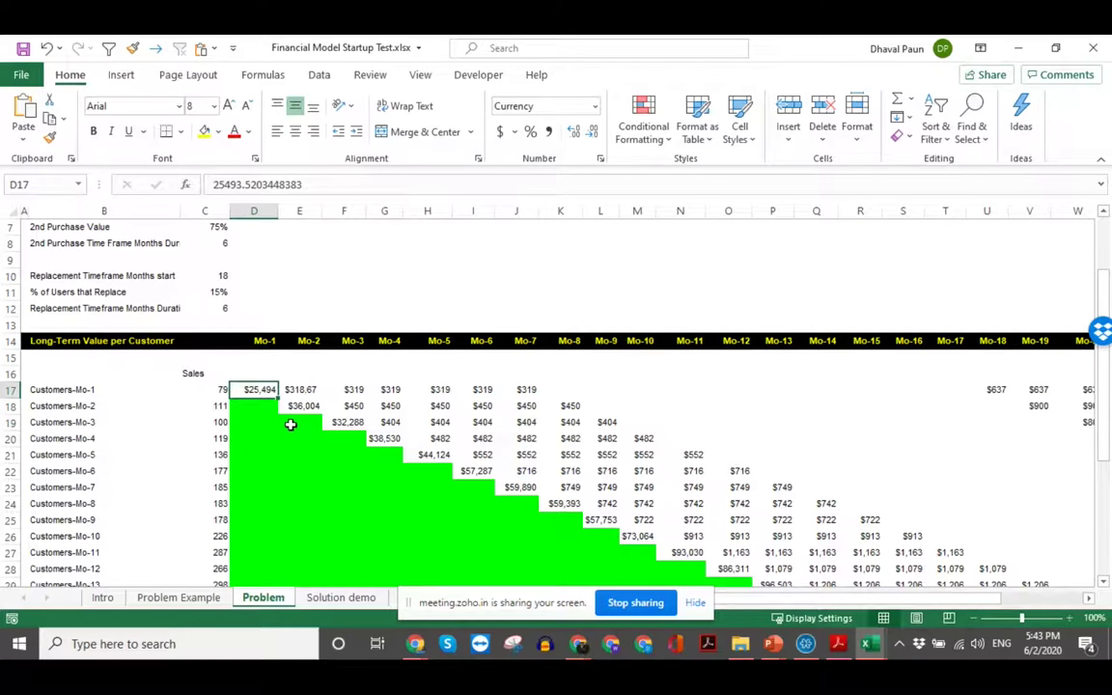
pyautogui.moveTo(253, 376); pyautogui.dragTo(1058, 556)
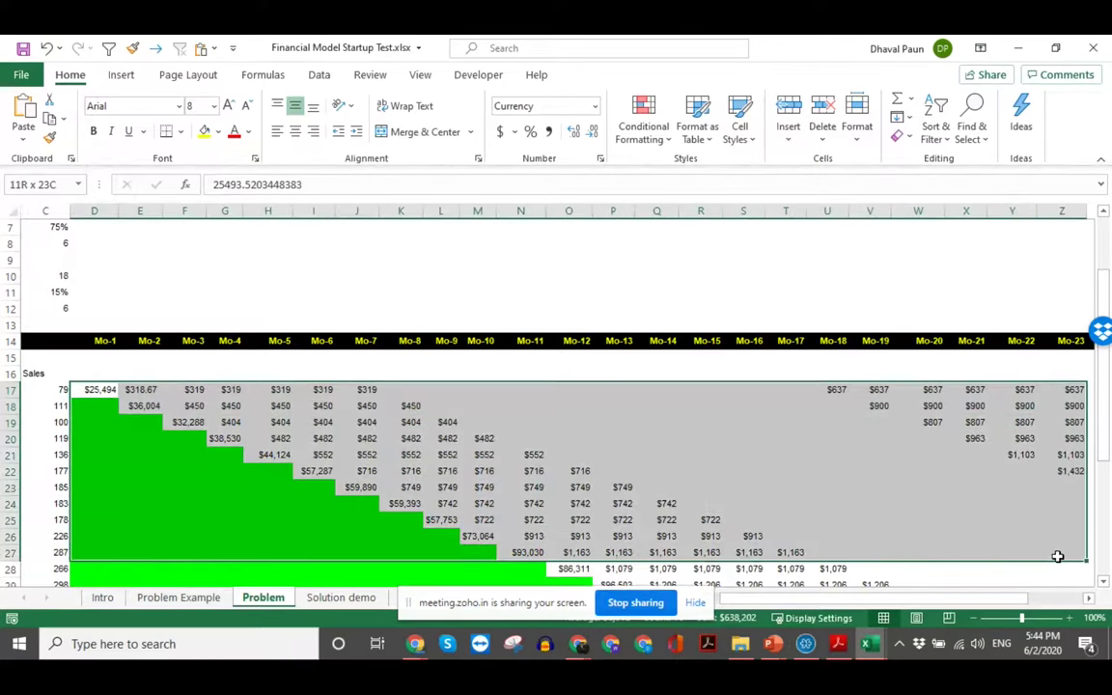
pyautogui.click(93, 390)
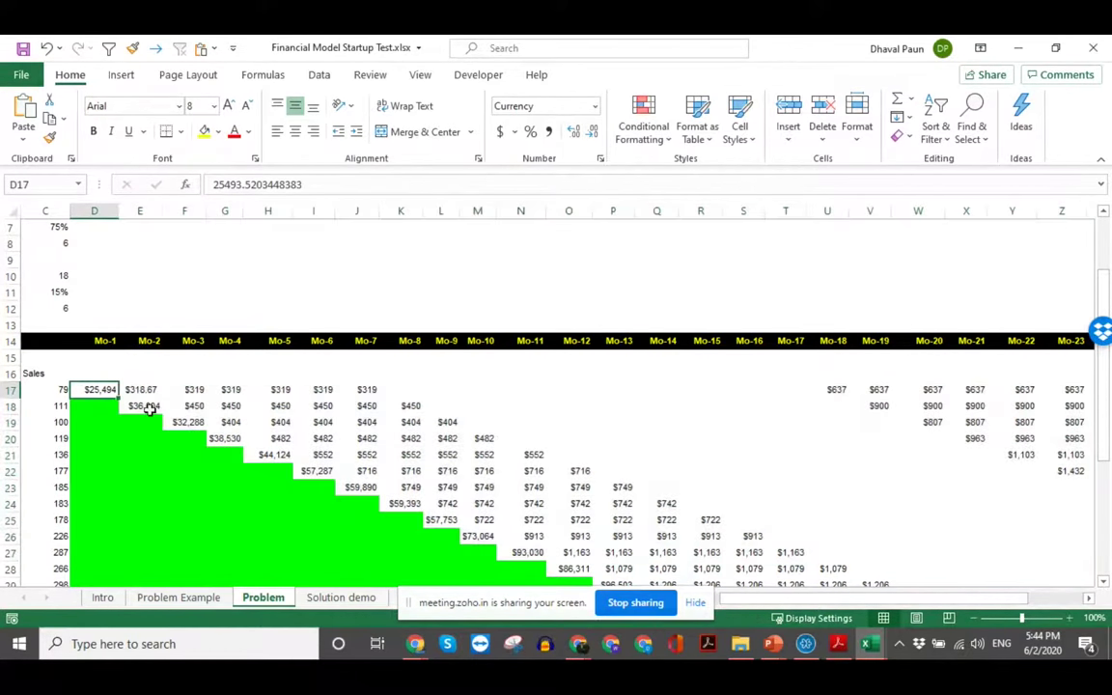
pyautogui.click(185, 423)
pyautogui.click(223, 439)
pyautogui.click(267, 471)
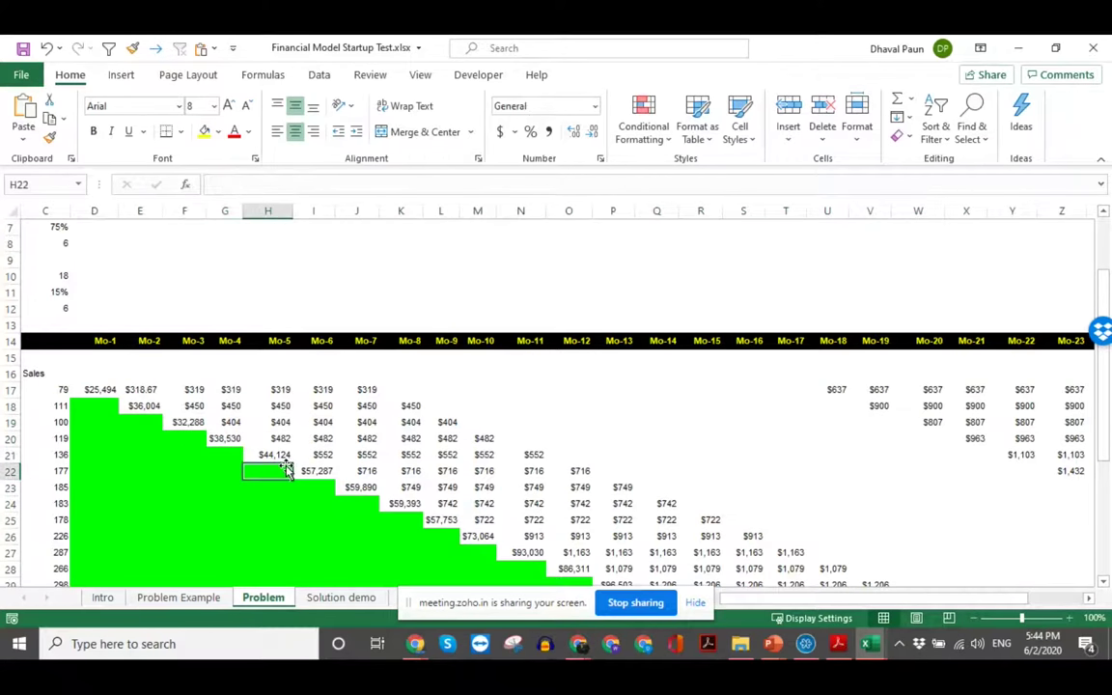
# Step: Compare the Customers-Mo-1 values in D17 and E17 with the second purchase time frame setting in C8
pyautogui.click(101, 390)
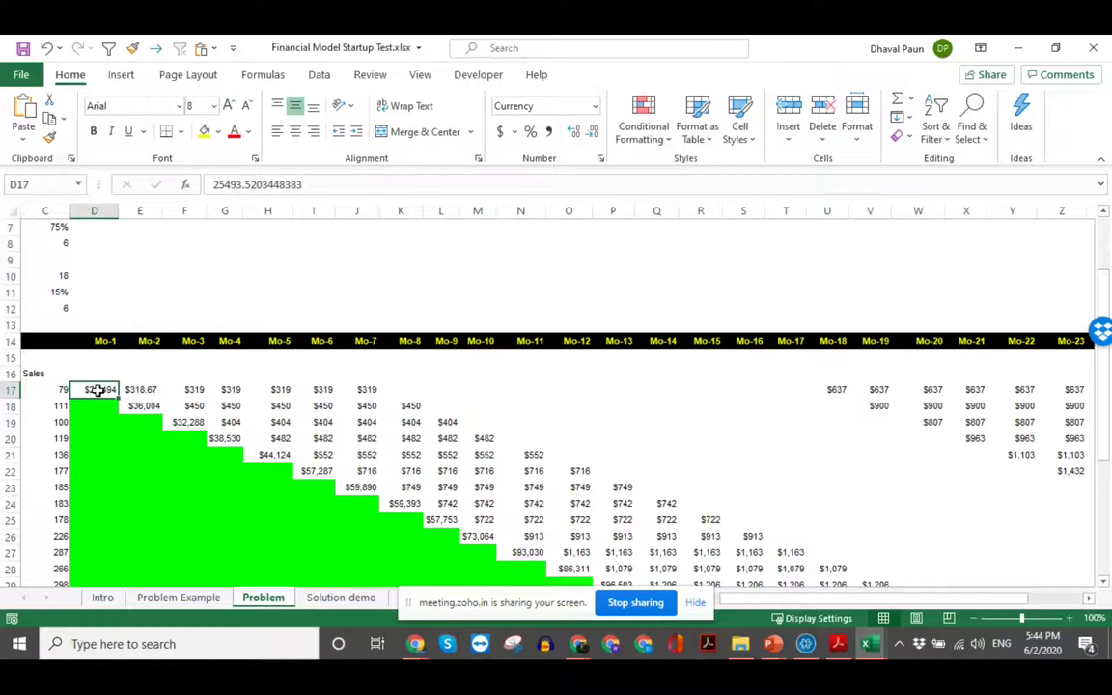
pyautogui.moveTo(97, 390); pyautogui.dragTo(144, 396)
pyautogui.click(142, 390)
pyautogui.scroll(2, 83, 361)
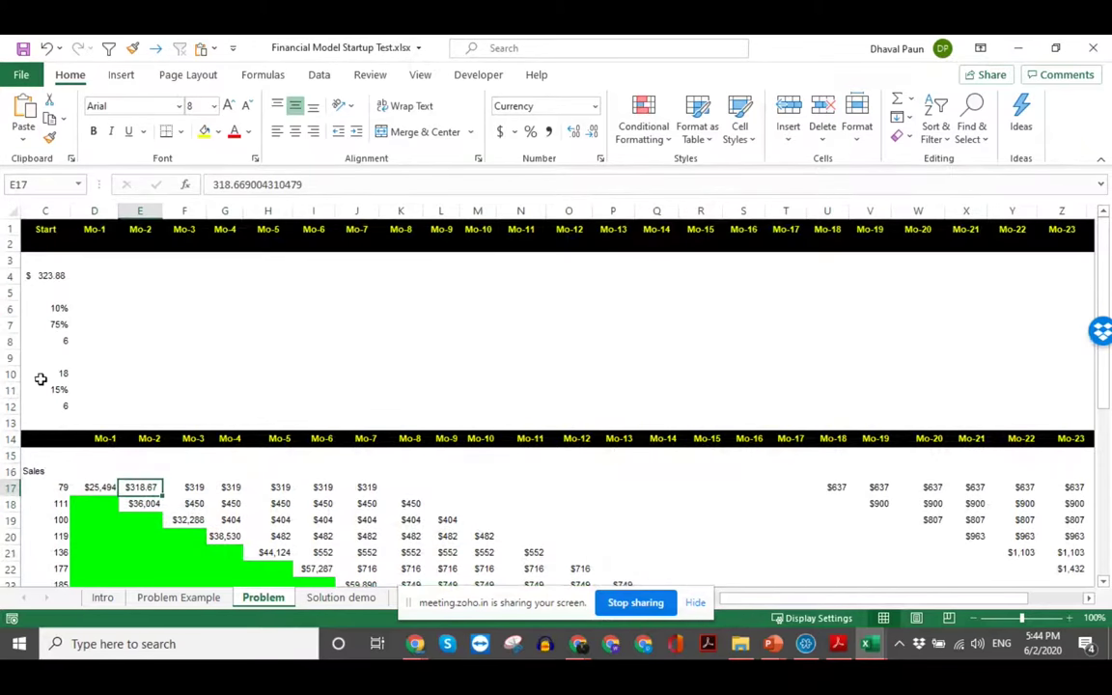
pyautogui.click(60, 342)
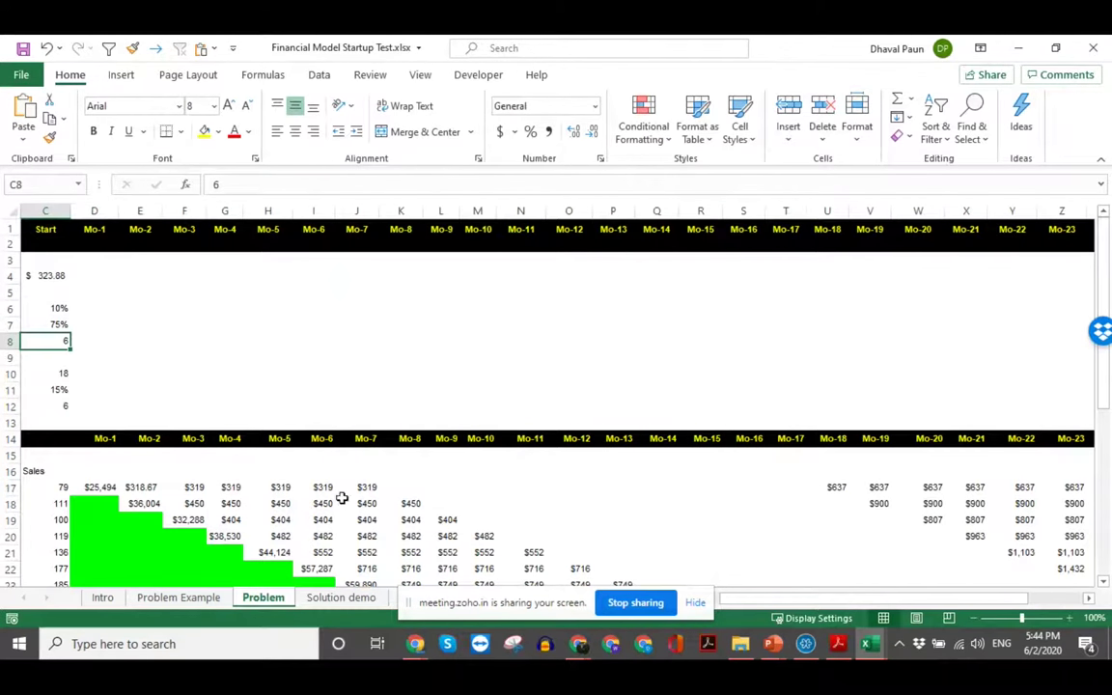
# Step: Compare the Customers-Mo-1 second purchases in E17:O17 with the time frame in C8, then highlight the value block D17:P23
pyautogui.moveTo(322, 487); pyautogui.dragTo(617, 484)
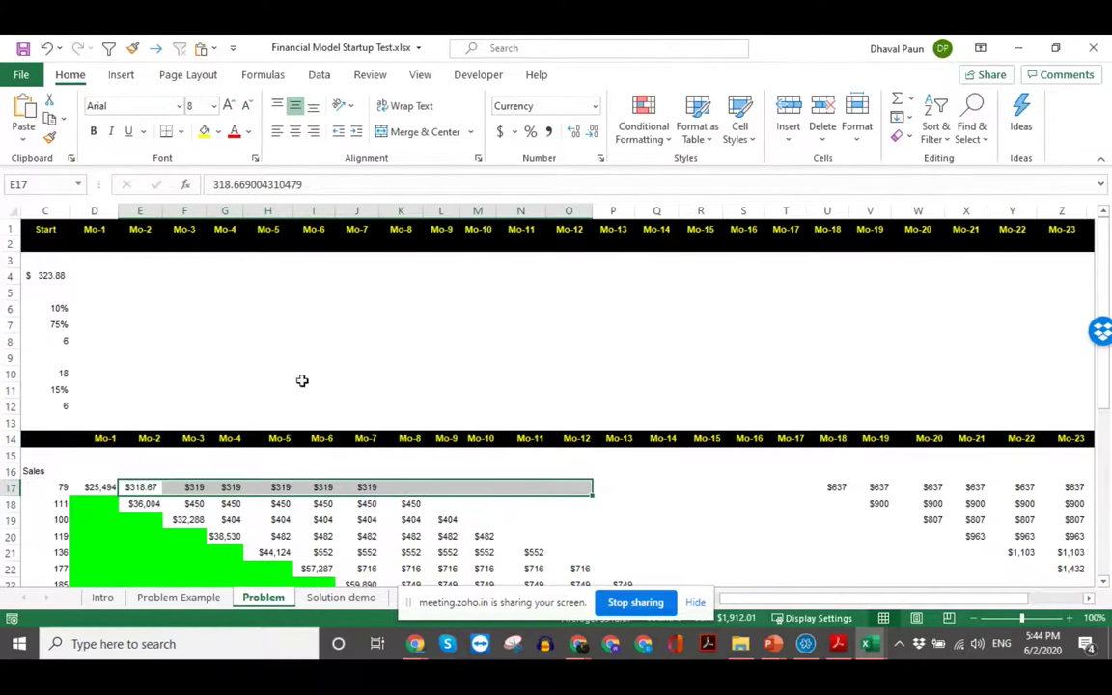
pyautogui.click(51, 341)
pyautogui.moveTo(100, 487); pyautogui.dragTo(602, 586)
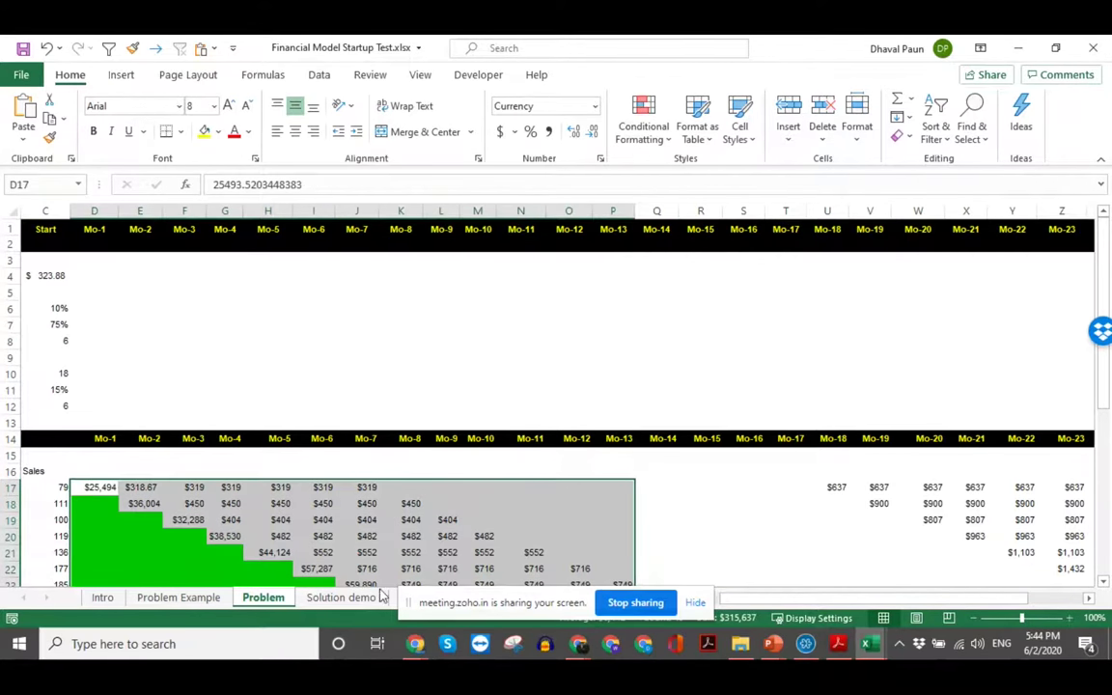
# Step: Glance at the Solution demo sheet, return to the Problem sheet and point out the initial purchases in D17 and E18
pyautogui.click(324, 598)
pyautogui.hotkey('ctrl', 'pageup')
pyautogui.hotkey('ctrl', 'pageup')
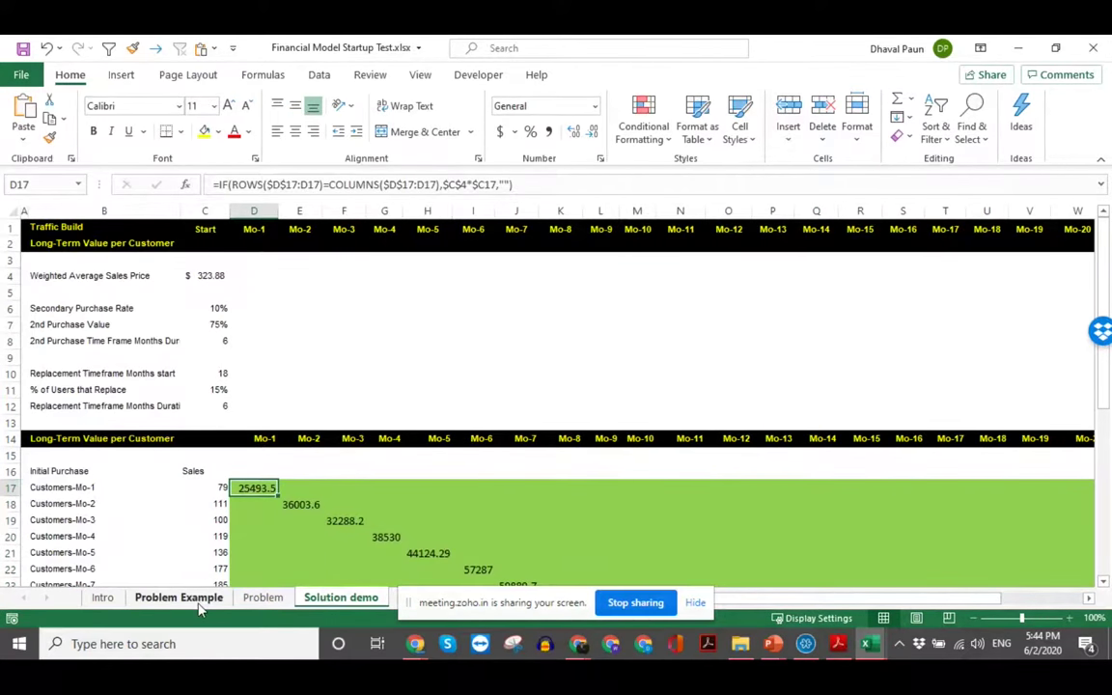
pyautogui.hotkey('ctrl', 'pagedown')
pyautogui.scroll(-2, 178, 536)
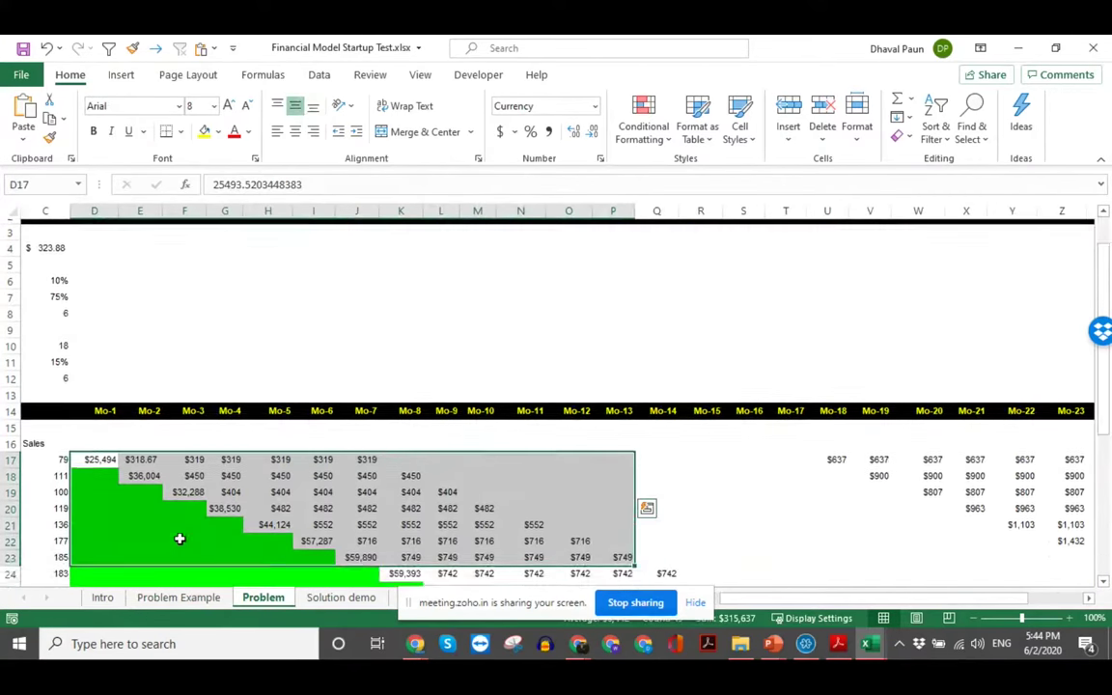
pyautogui.click(94, 387)
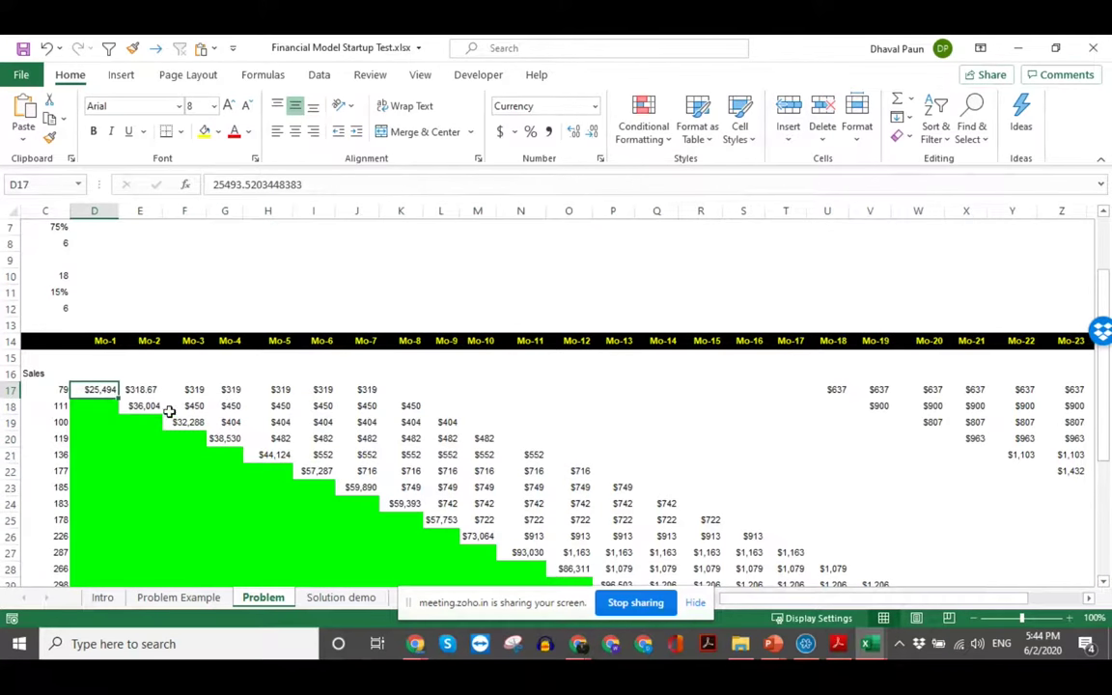
pyautogui.moveTo(104, 389); pyautogui.dragTo(323, 438)
pyautogui.click(90, 389)
pyautogui.click(139, 406)
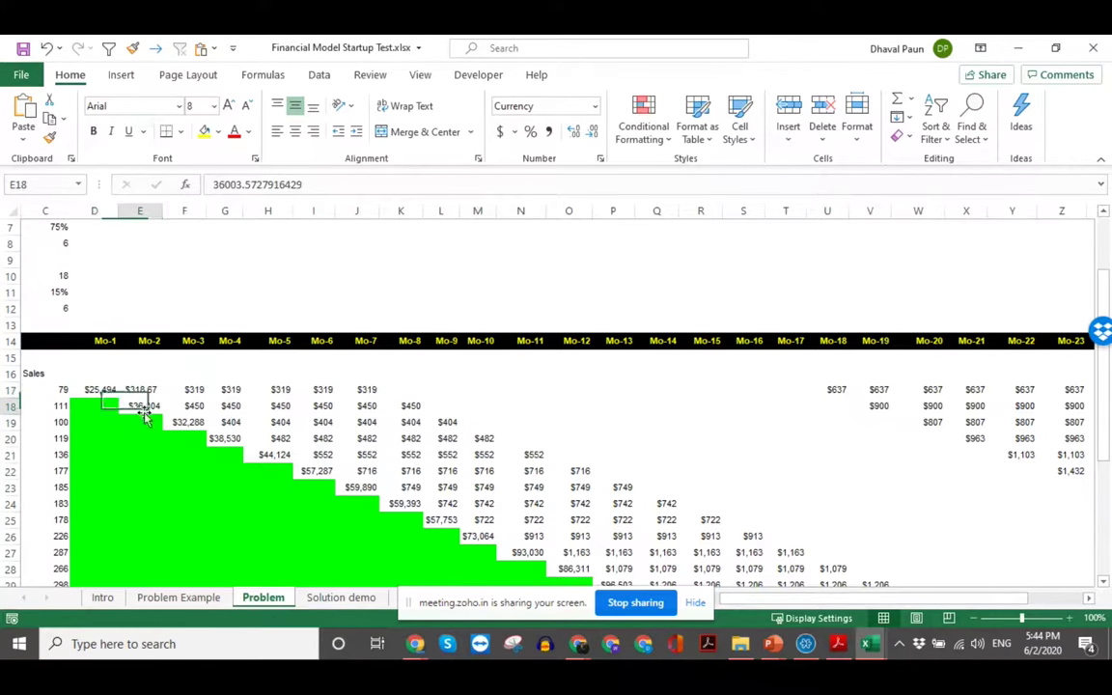
# Step: Show the ROWS($D$17:D17)=COLUMNS($D$17:D17) test in the D17 formula on the Solution demo sheet, leaving the formula unedited
pyautogui.click(340, 597)
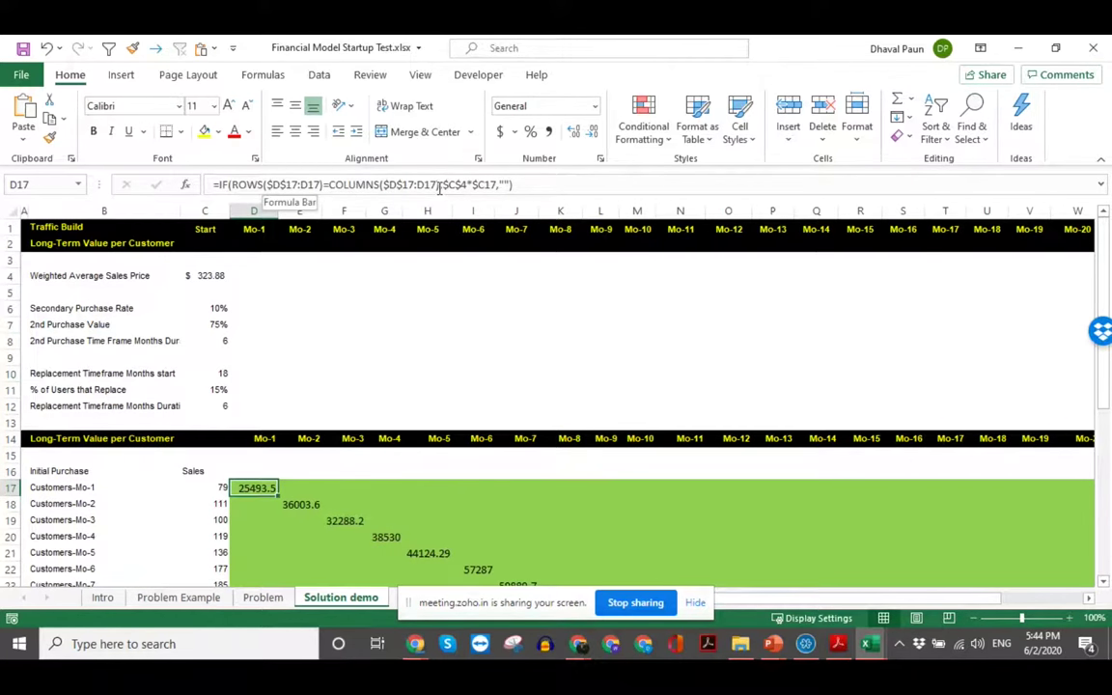
pyautogui.moveTo(439, 184); pyautogui.dragTo(230, 185)
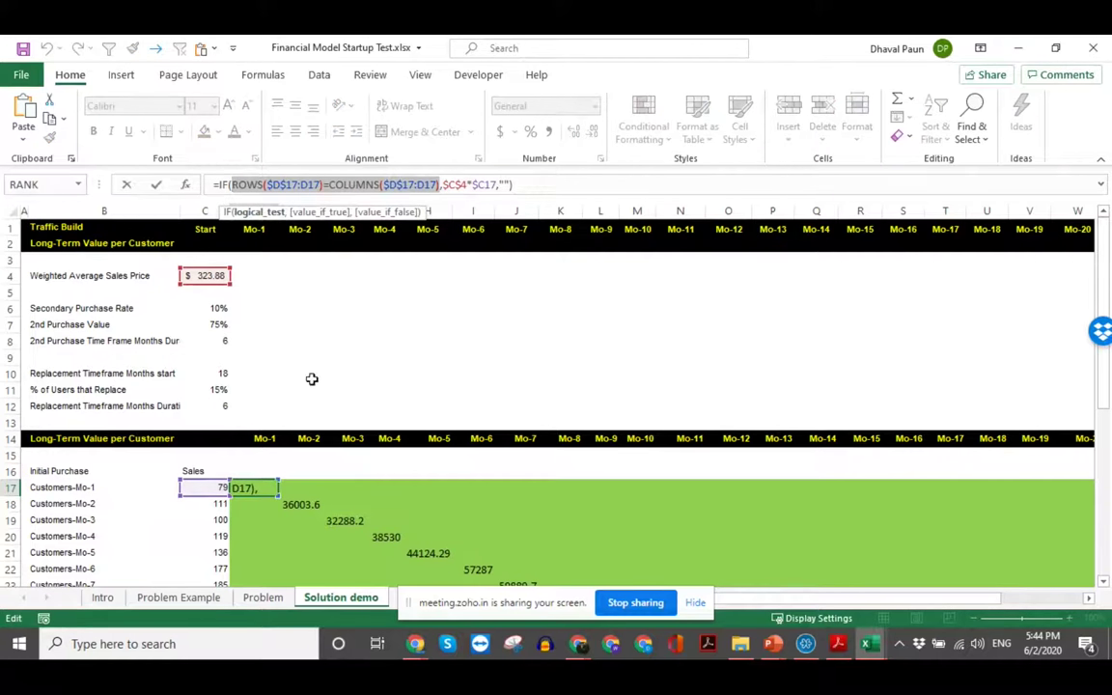
pyautogui.press('Escape')
pyautogui.click(287, 185)
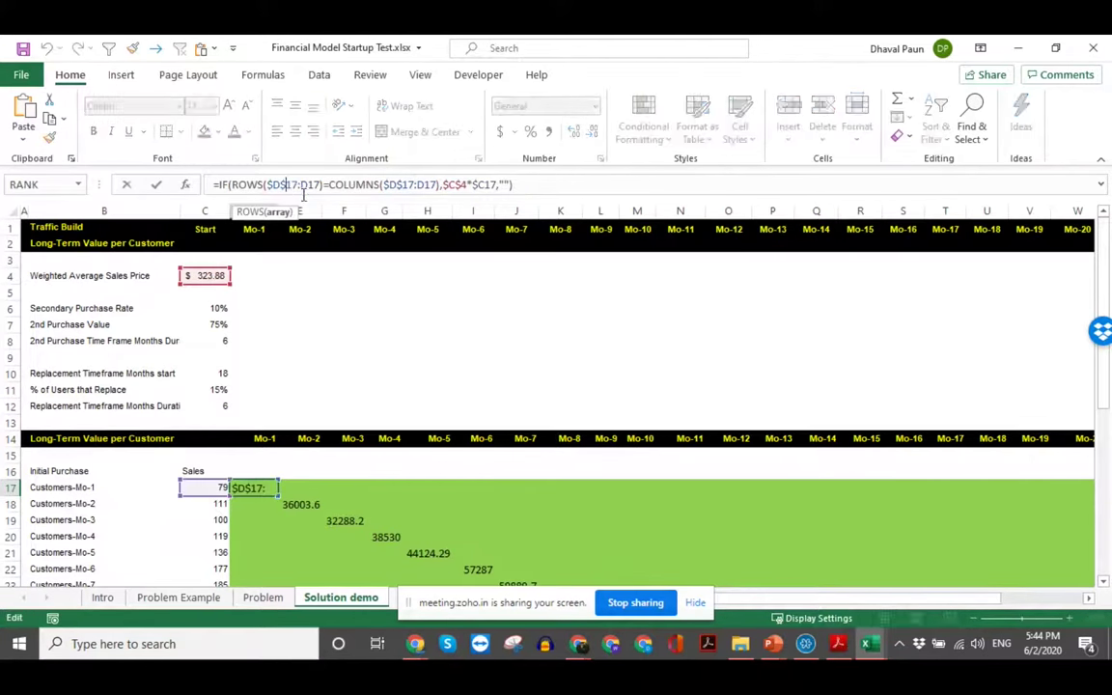
pyautogui.press('Escape')
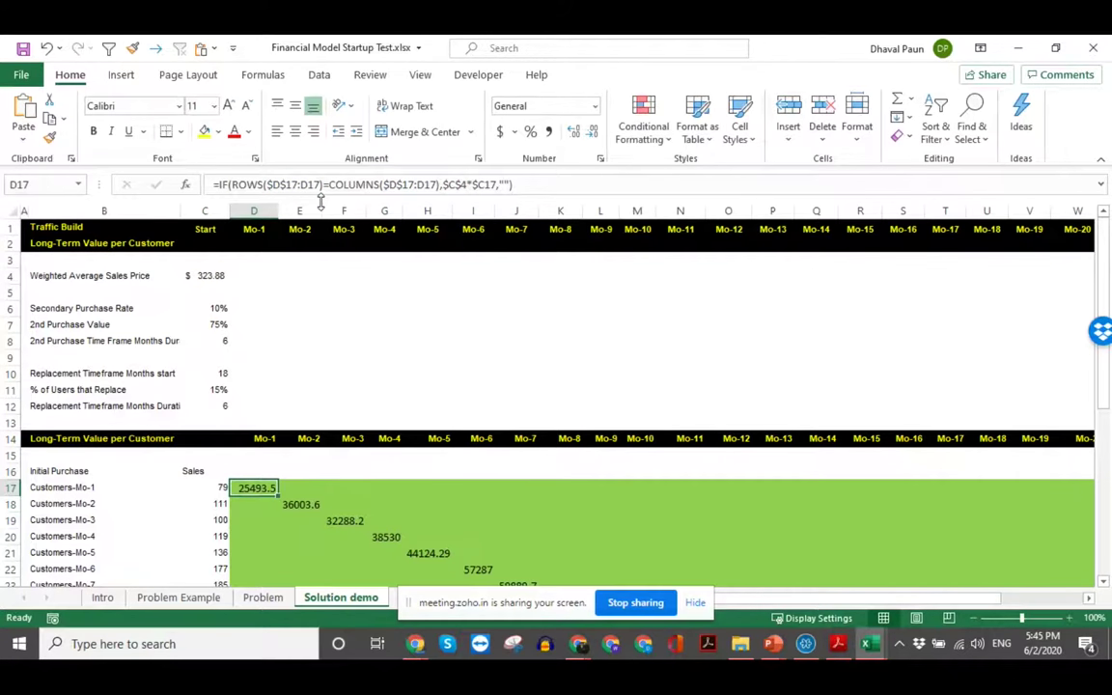
# Step: Magnify the screen to 200% with the Magnifier window clear of the D17 formula, and return to 100%
pyautogui.press('super+plus')
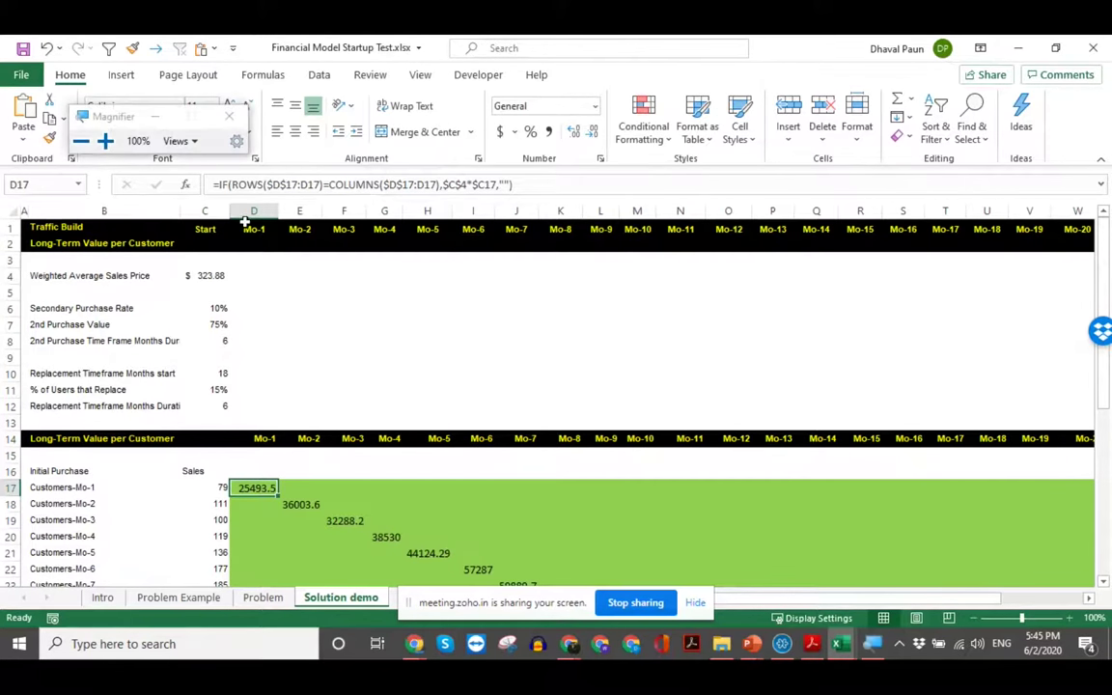
pyautogui.press('super+plus')
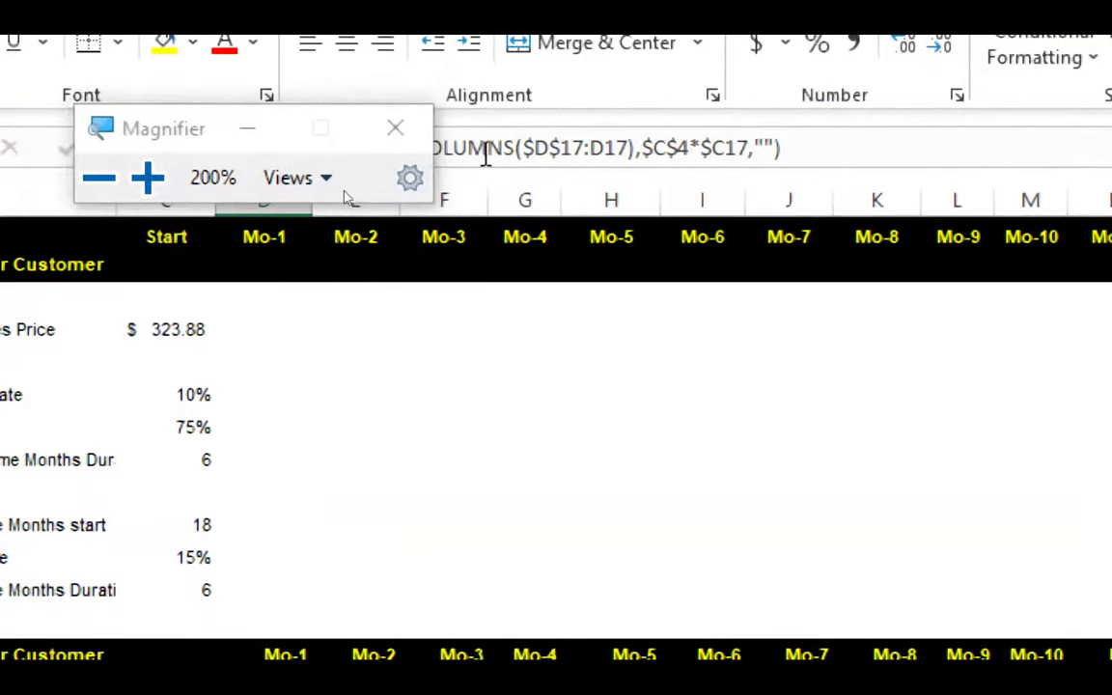
pyautogui.moveTo(186, 130); pyautogui.dragTo(551, 386)
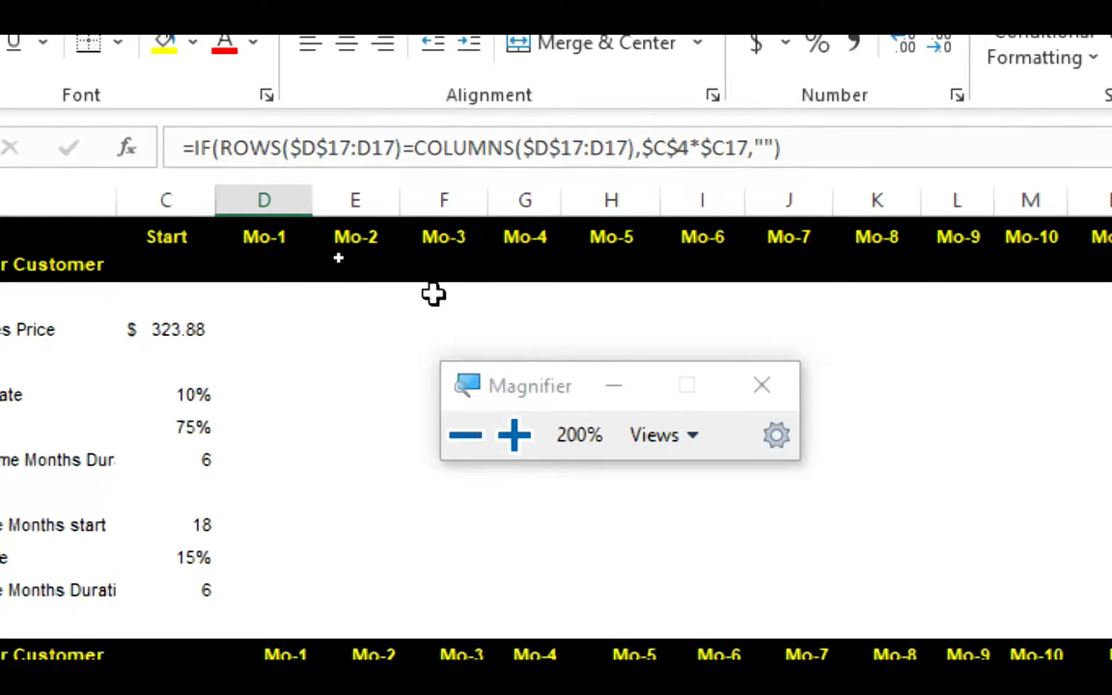
pyautogui.press('super+minus')
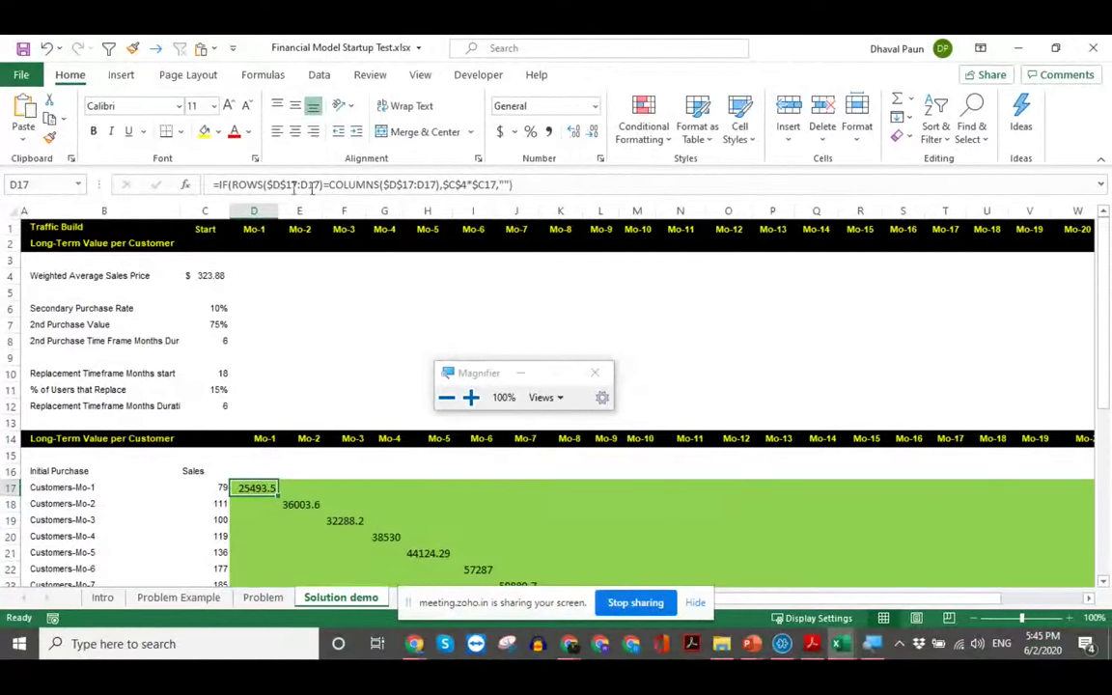
# Step: Highlight the matching row and column positions in D17:E18 and D17:F19, and follow the initial purchase diagonal down from D17
pyautogui.moveTo(266, 487); pyautogui.dragTo(311, 506)
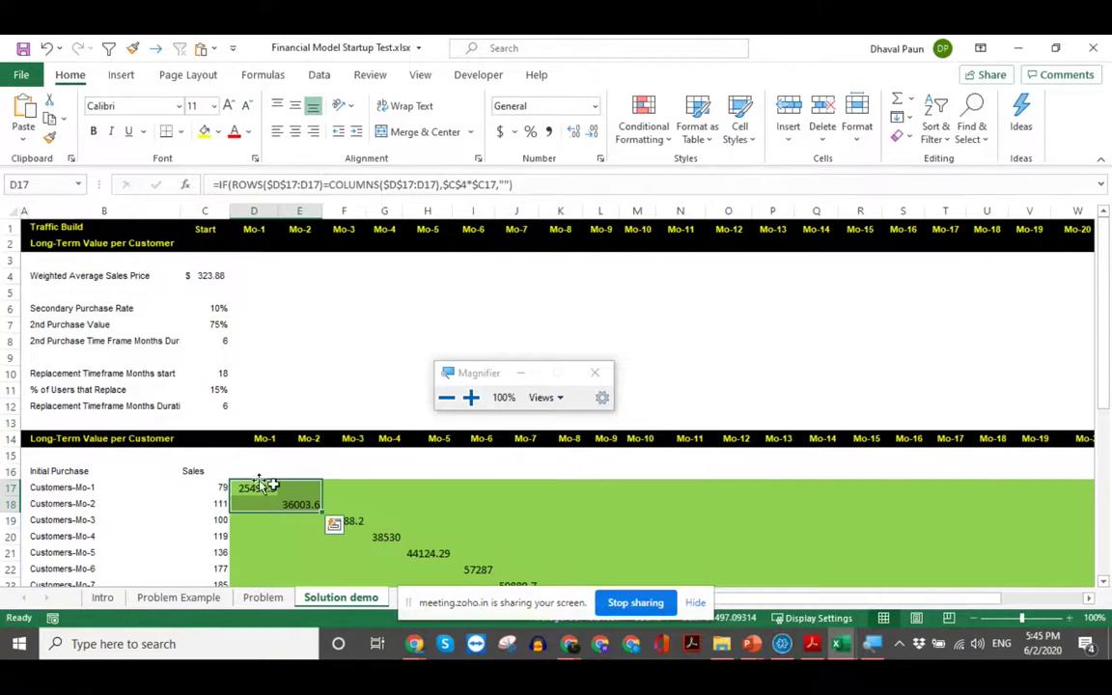
pyautogui.moveTo(268, 490); pyautogui.dragTo(353, 519)
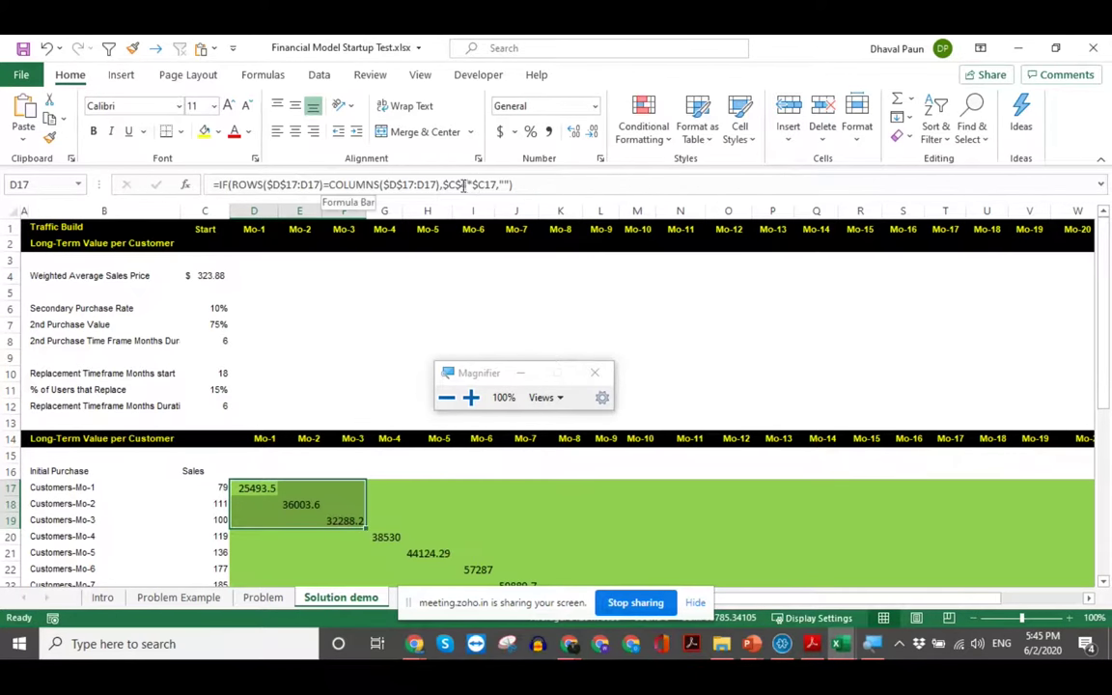
pyautogui.click(256, 489)
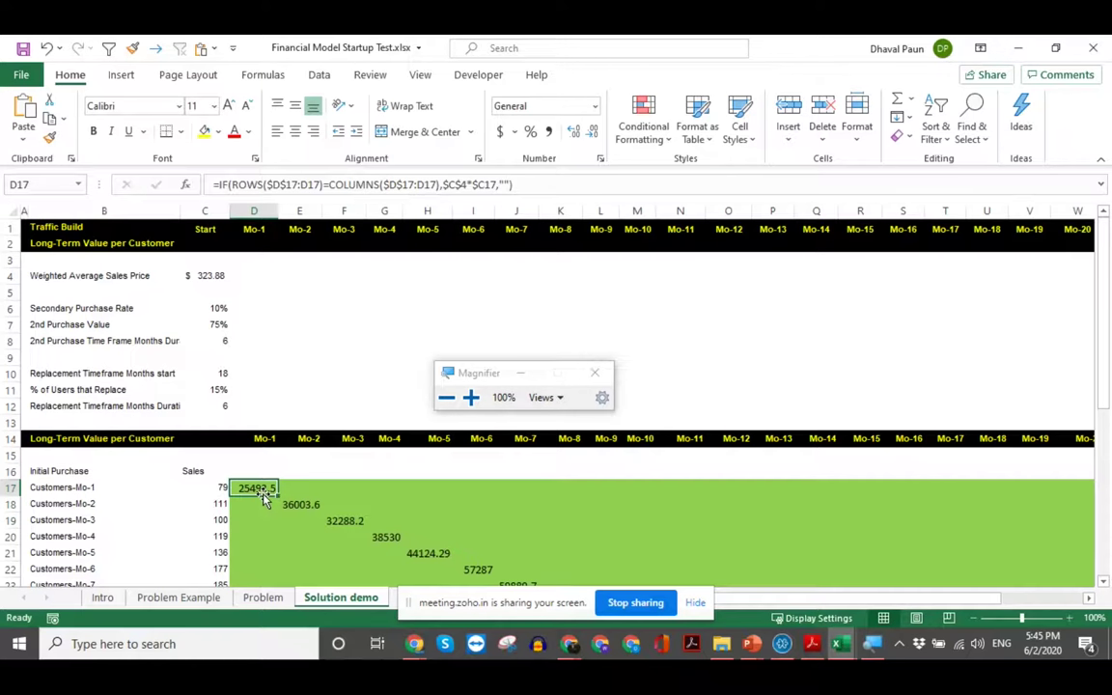
pyautogui.scroll(-2, 261, 497)
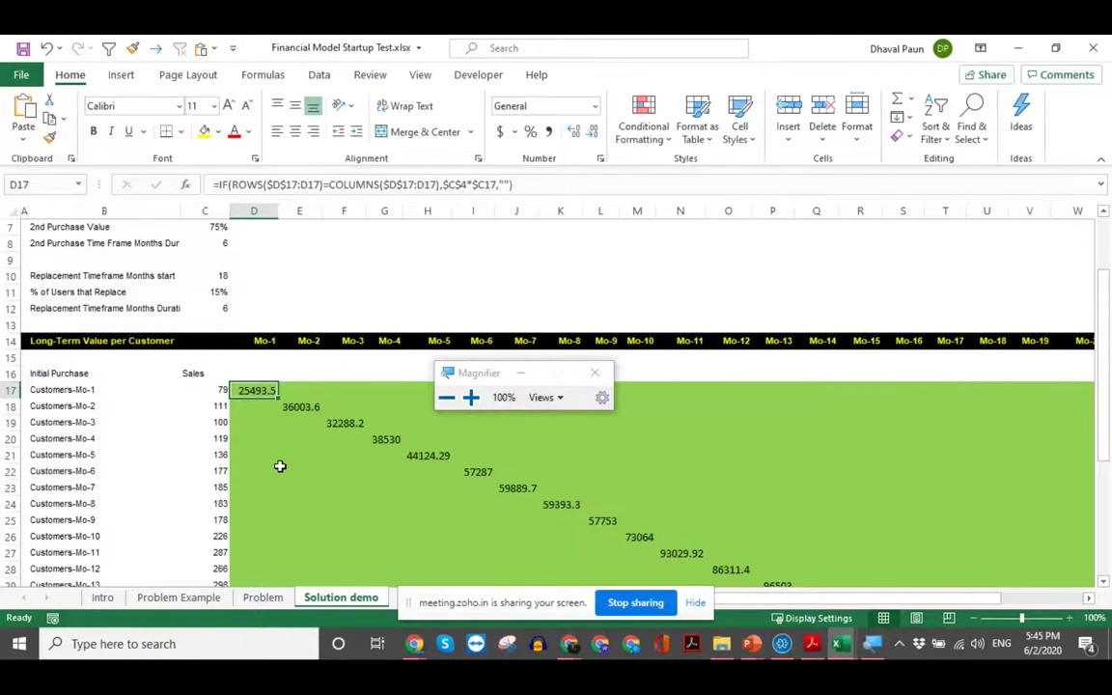
pyautogui.scroll(-8, 365, 447)
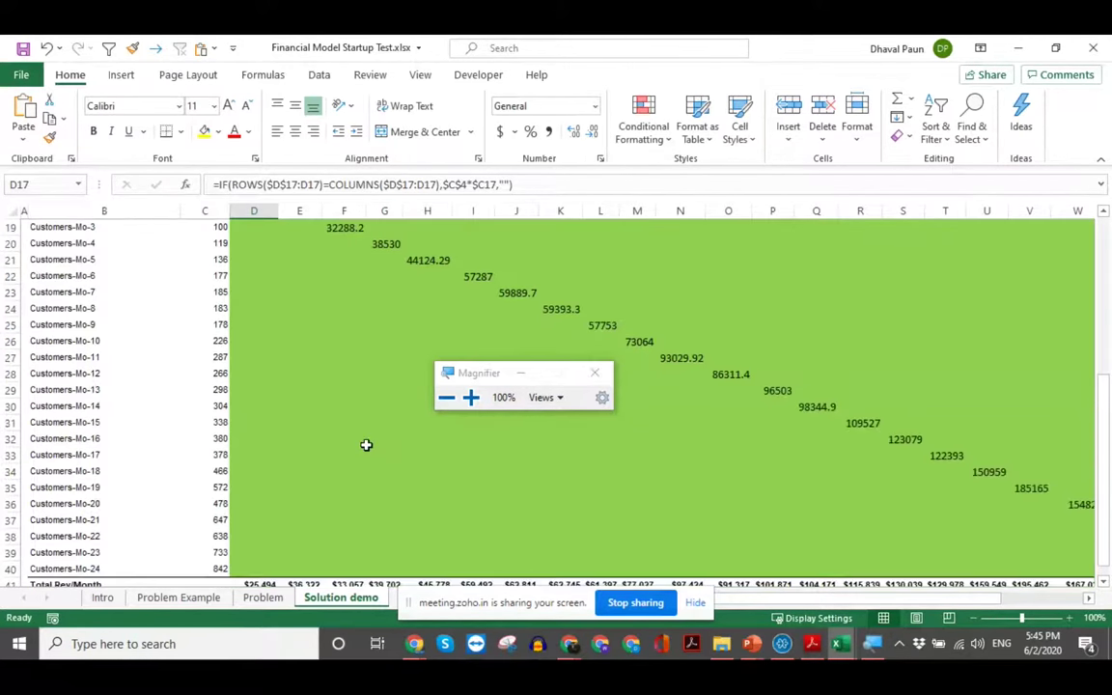
pyautogui.scroll(-4, 328, 469)
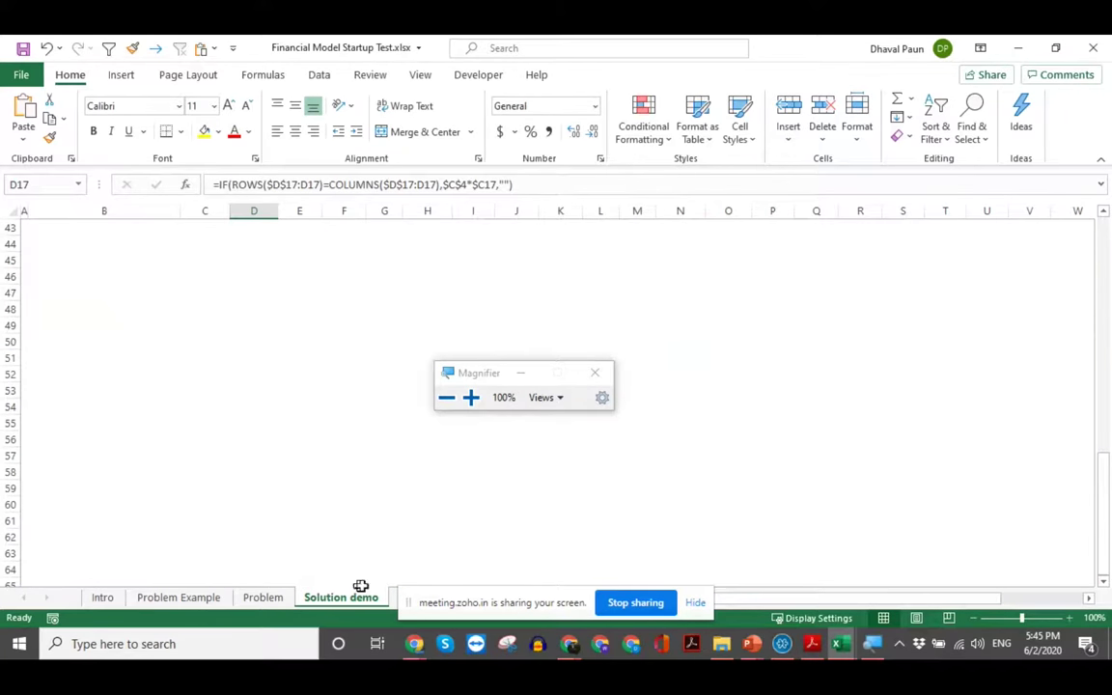
# Step: Examine the Customers-Mo-1 secondary purchase formula in E44 on the sheet after Solution demo, along with the neighbouring purchase sections
pyautogui.hotkey('ctrl', 'pagedown')
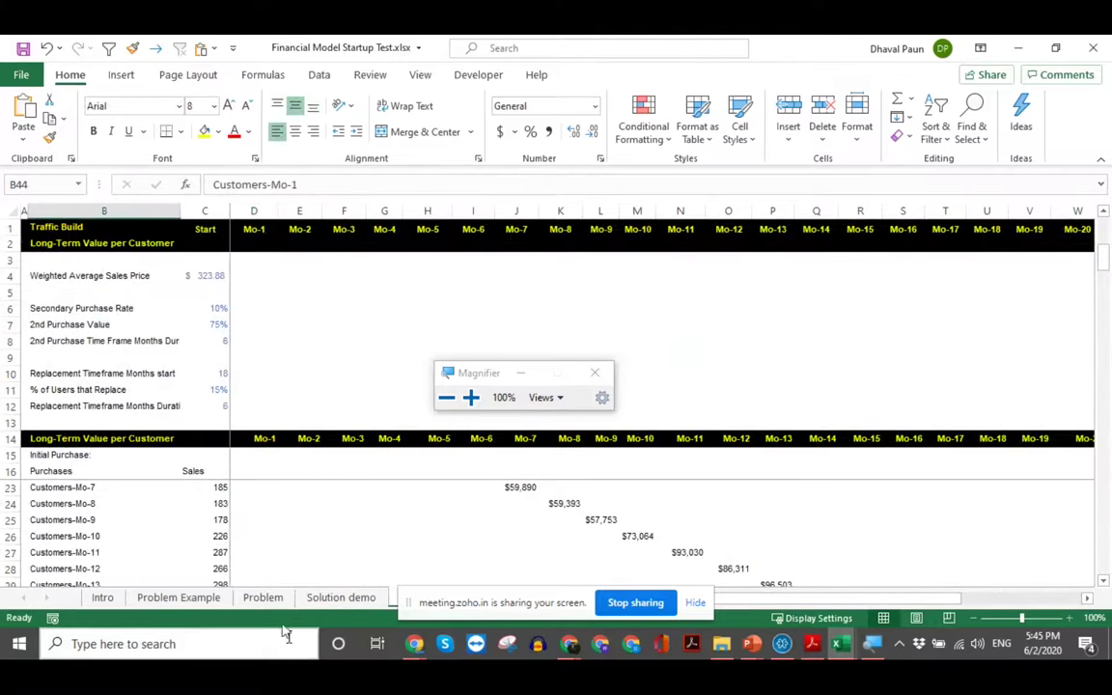
pyautogui.scroll(-8, 264, 532)
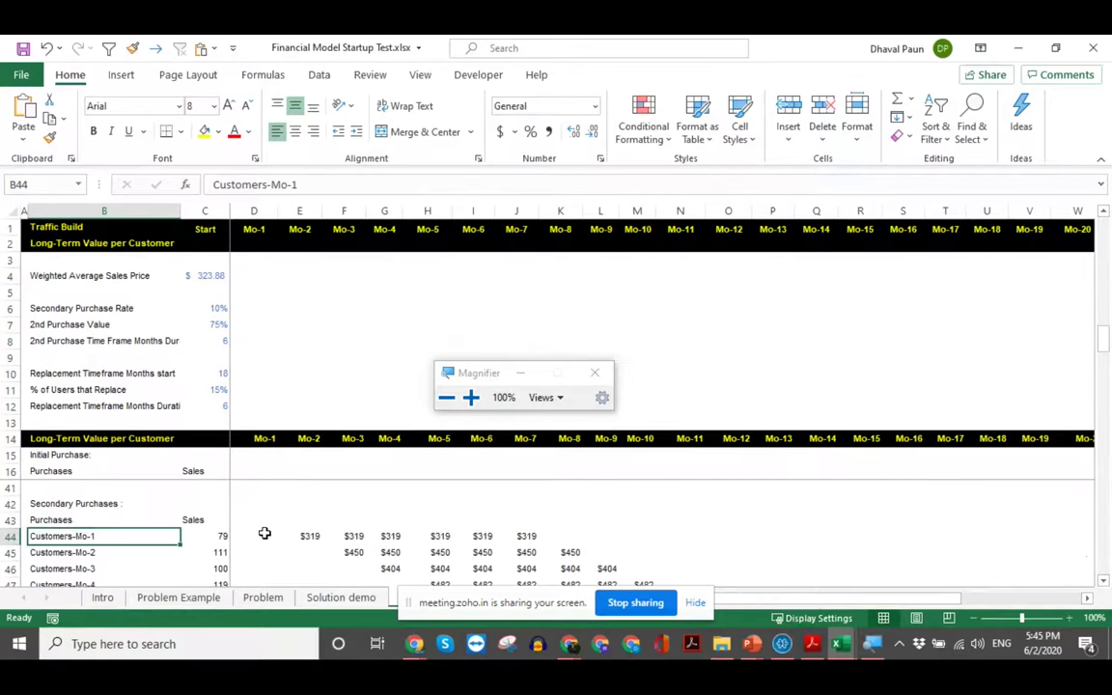
pyautogui.click(301, 535)
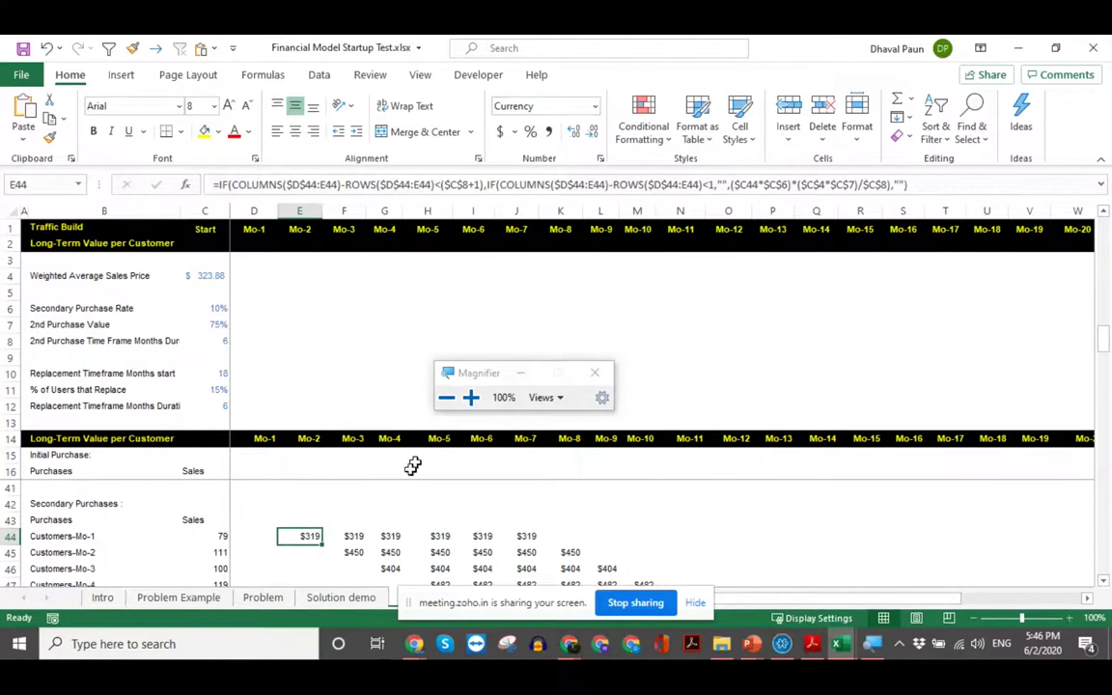
pyautogui.scroll(-4, 339, 551)
pyautogui.scroll(4, 340, 552)
pyautogui.scroll(8, 337, 551)
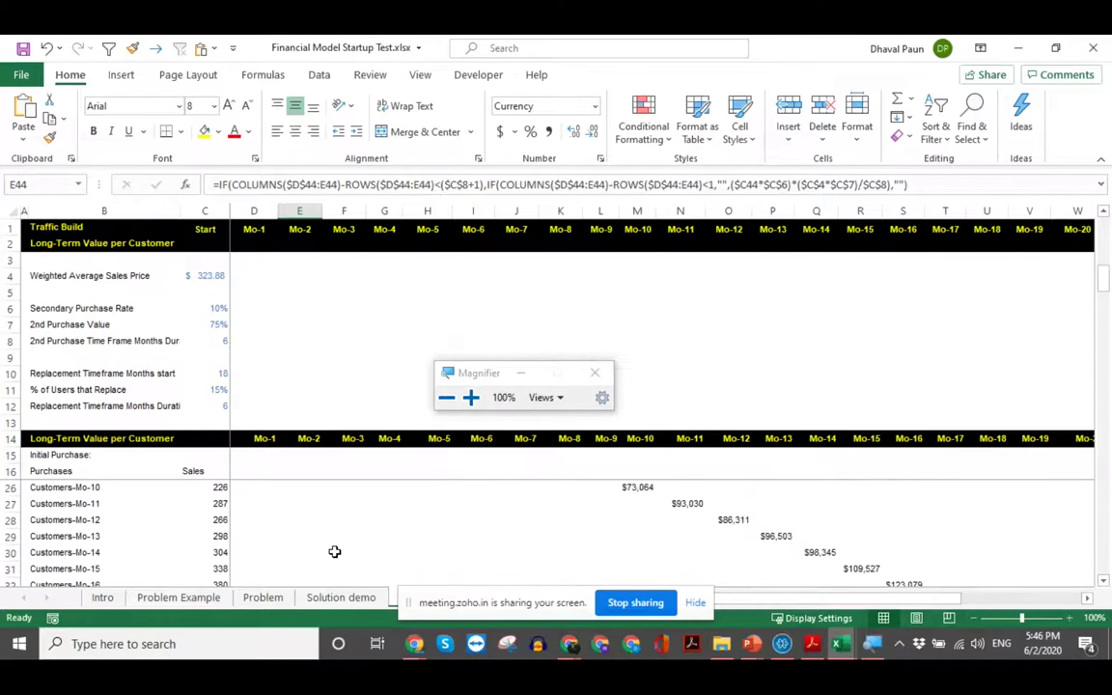